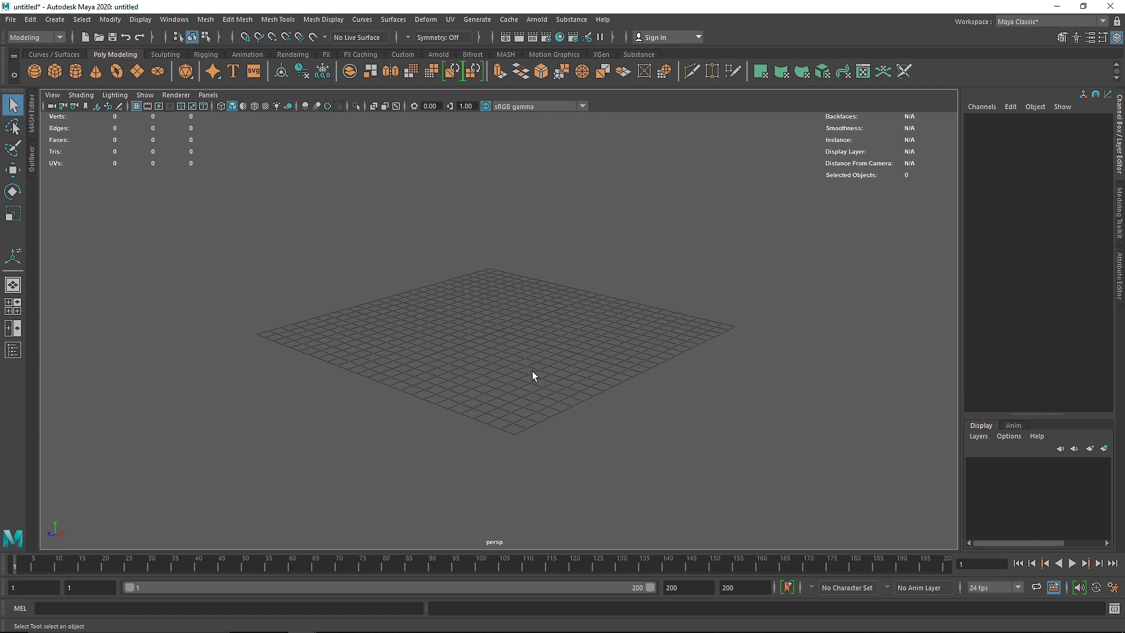
# - Create a polygon plane and raise it to about 0.334 above the grid
pyautogui.keyDown('alt'); pyautogui.moveTo(455, 350); pyautogui.dragTo(573, 402, button='right'); pyautogui.keyUp('alt')
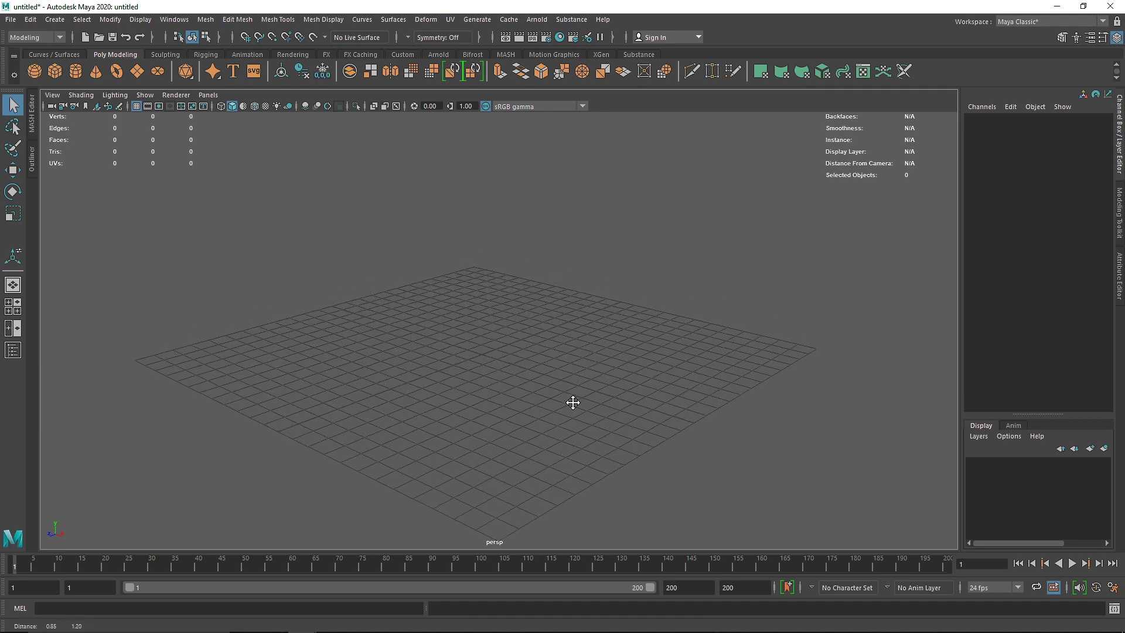
pyautogui.click(135, 71)
pyautogui.press('w')
pyautogui.moveTo(482, 324); pyautogui.dragTo(482, 314)
pyautogui.press('f')
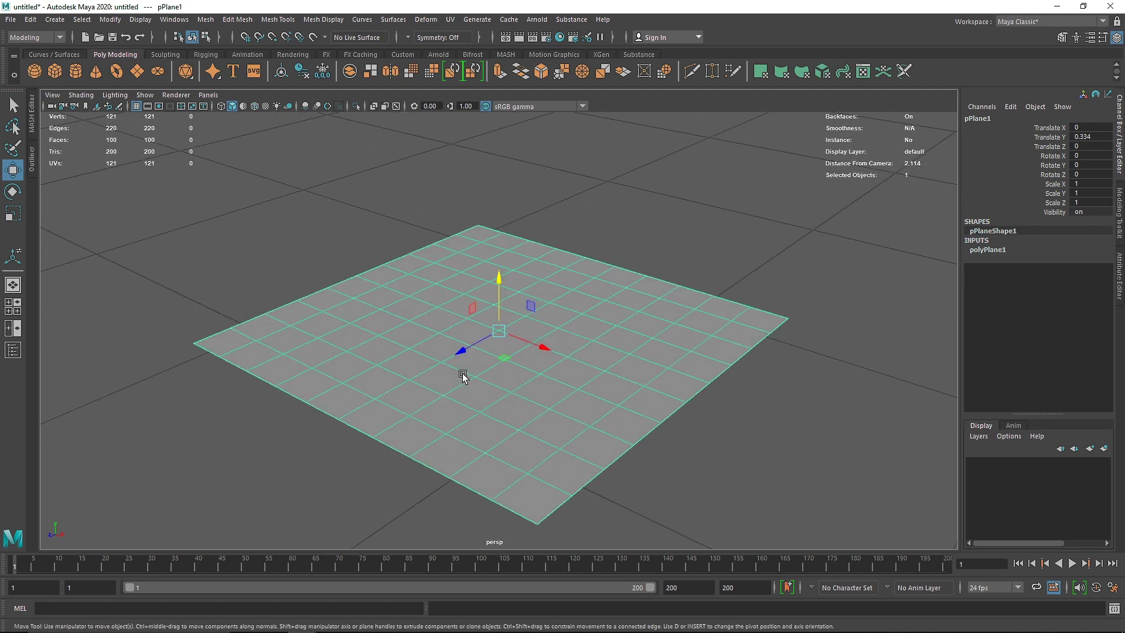
# - Set the plane's width and height subdivisions to 1
pyautogui.keyDown('alt'); pyautogui.moveTo(480, 401); pyautogui.dragTo(510, 428); pyautogui.keyUp('alt')
pyautogui.keyDown('alt'); pyautogui.moveTo(510, 428); pyautogui.dragTo(451, 390, button='right'); pyautogui.keyUp('alt')
pyautogui.keyDown('alt'); pyautogui.moveTo(527, 381); pyautogui.dragTo(522, 393); pyautogui.keyUp('alt')
pyautogui.keyDown('alt'); pyautogui.moveTo(522, 392); pyautogui.dragTo(505, 388, button='right'); pyautogui.keyUp('alt')
pyautogui.click(980, 251)
pyautogui.moveTo(1100, 277); pyautogui.dragTo(1079, 285, button='middle')
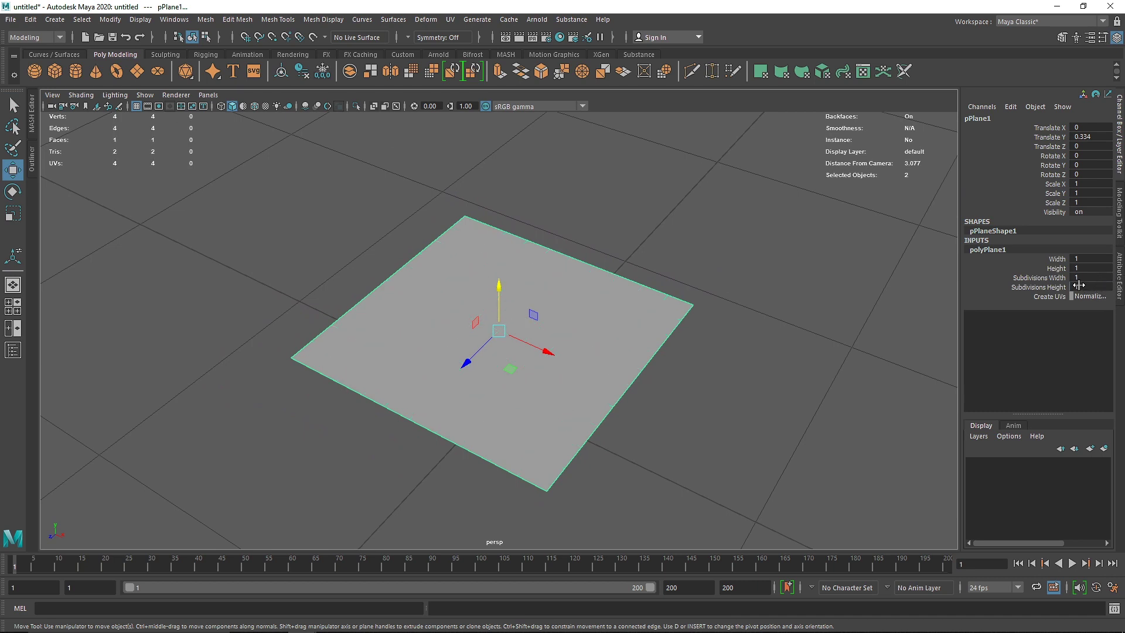
pyautogui.click(771, 285)
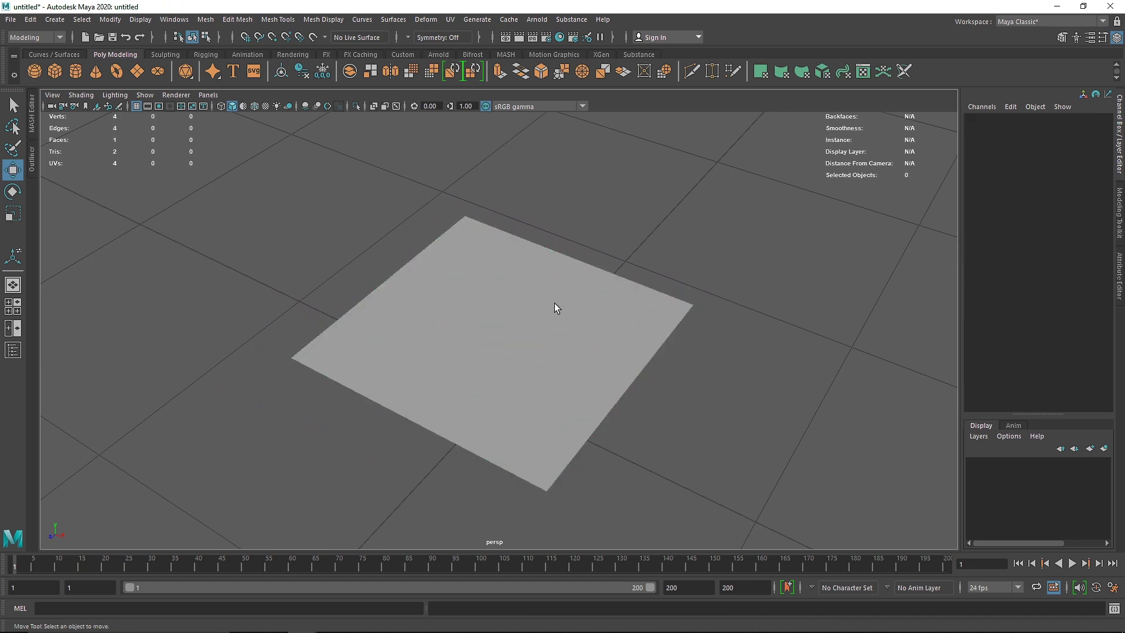
# - Extrude all four border edges of the plane outward by about 0.157 to form a surrounding rim
pyautogui.click(554, 303)
pyautogui.rightClick(555, 303)
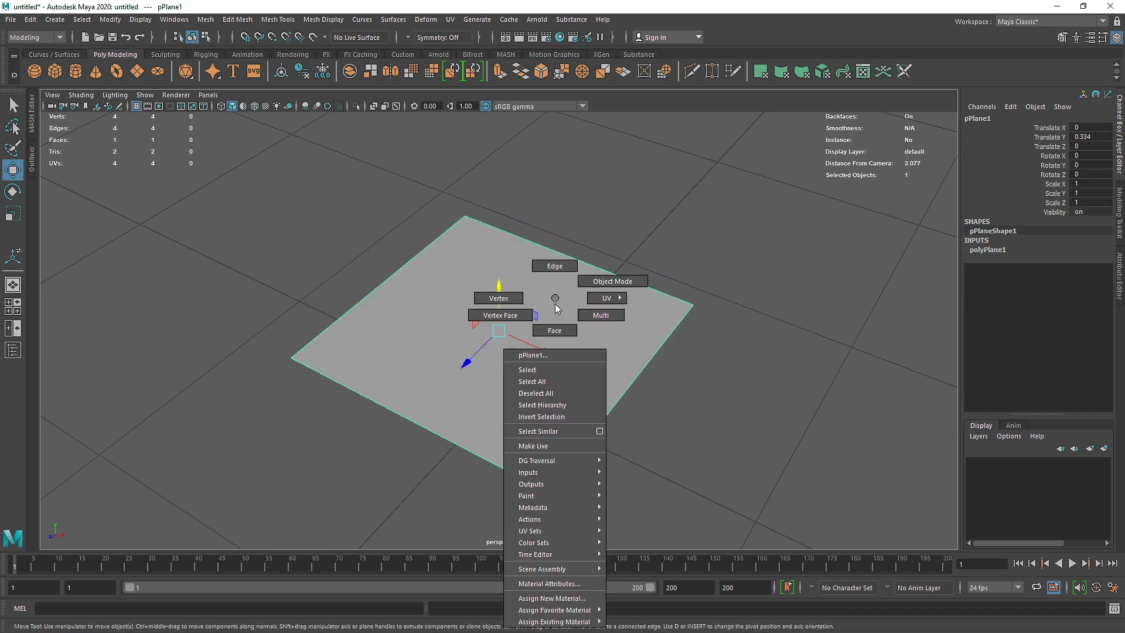
pyautogui.click(555, 265)
pyautogui.doubleClick(552, 249)
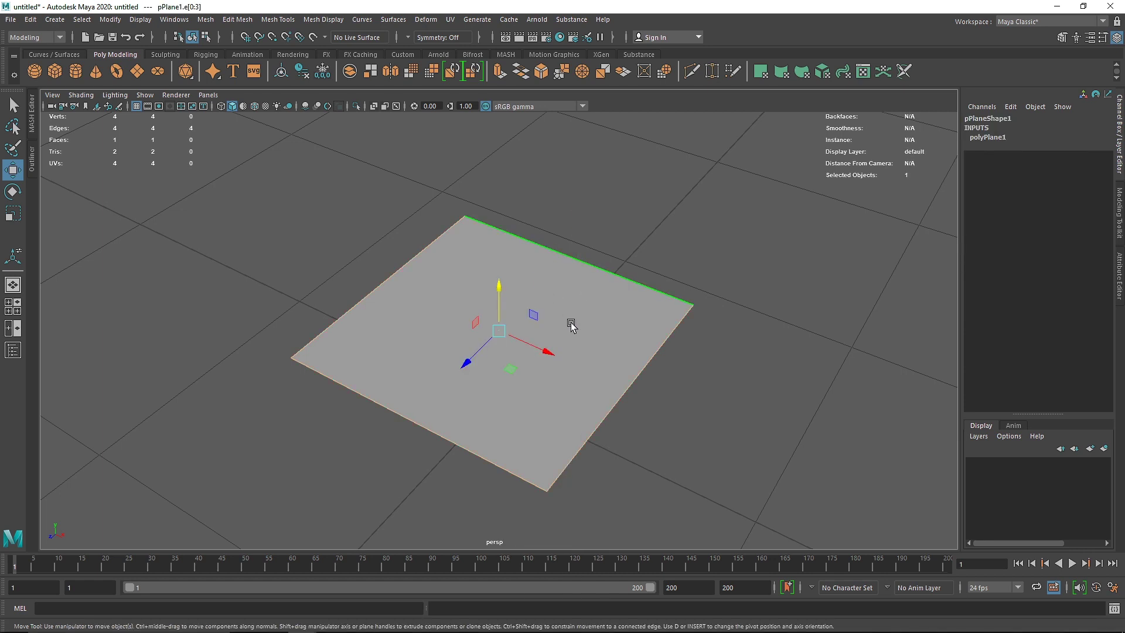
pyautogui.keyDown('alt'); pyautogui.moveTo(571, 327); pyautogui.dragTo(595, 321); pyautogui.keyUp('alt')
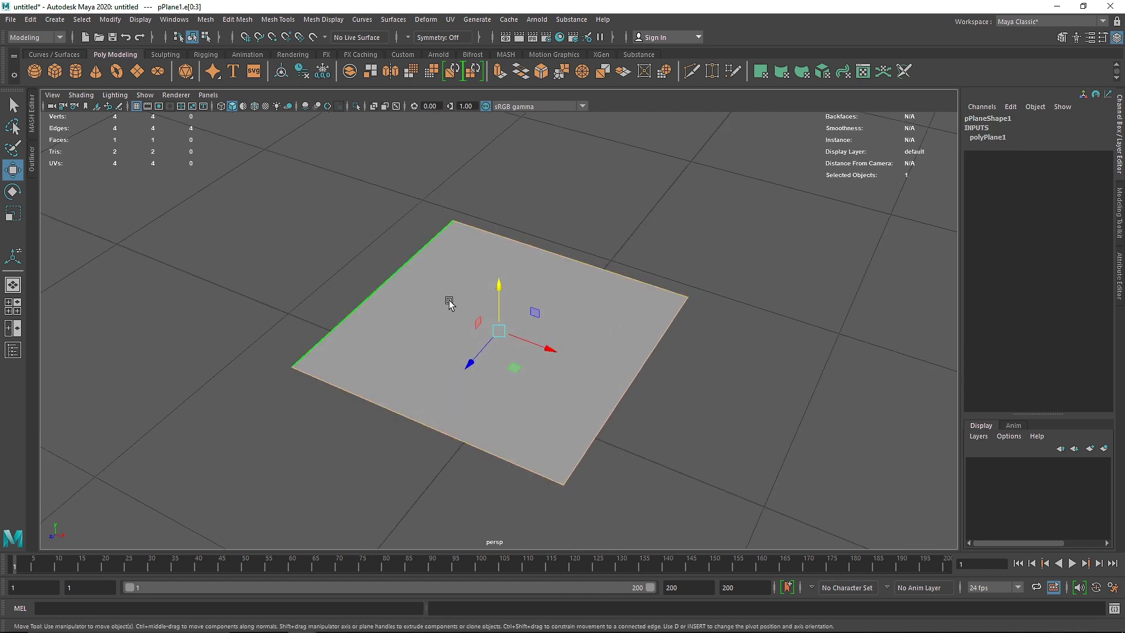
pyautogui.click(499, 71)
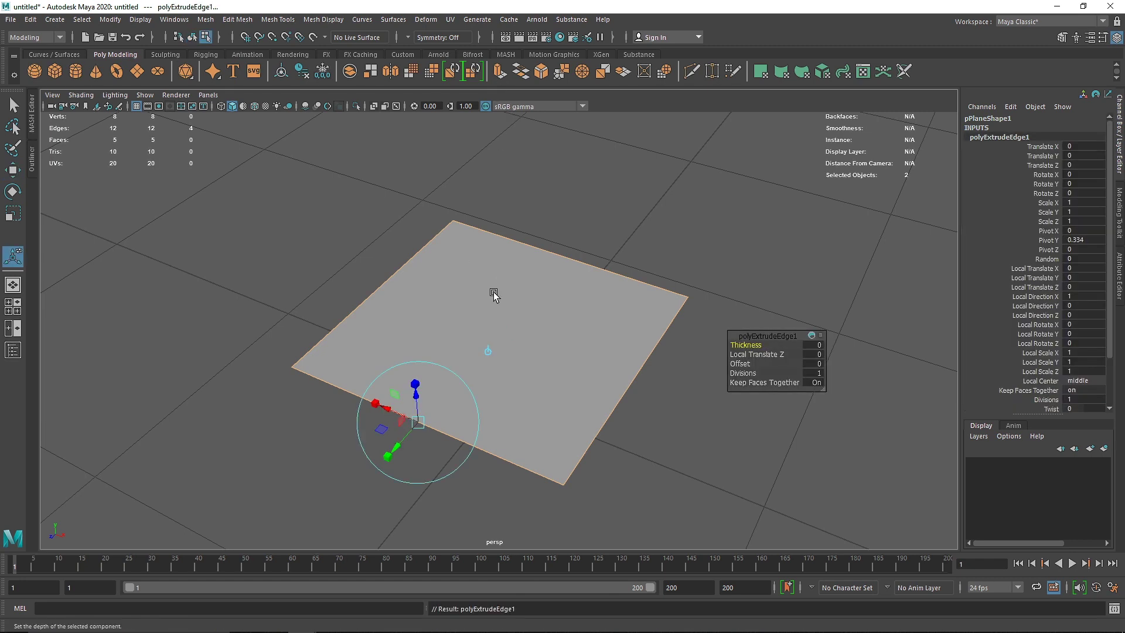
pyautogui.click(396, 451)
pyautogui.moveTo(396, 451); pyautogui.dragTo(369, 481)
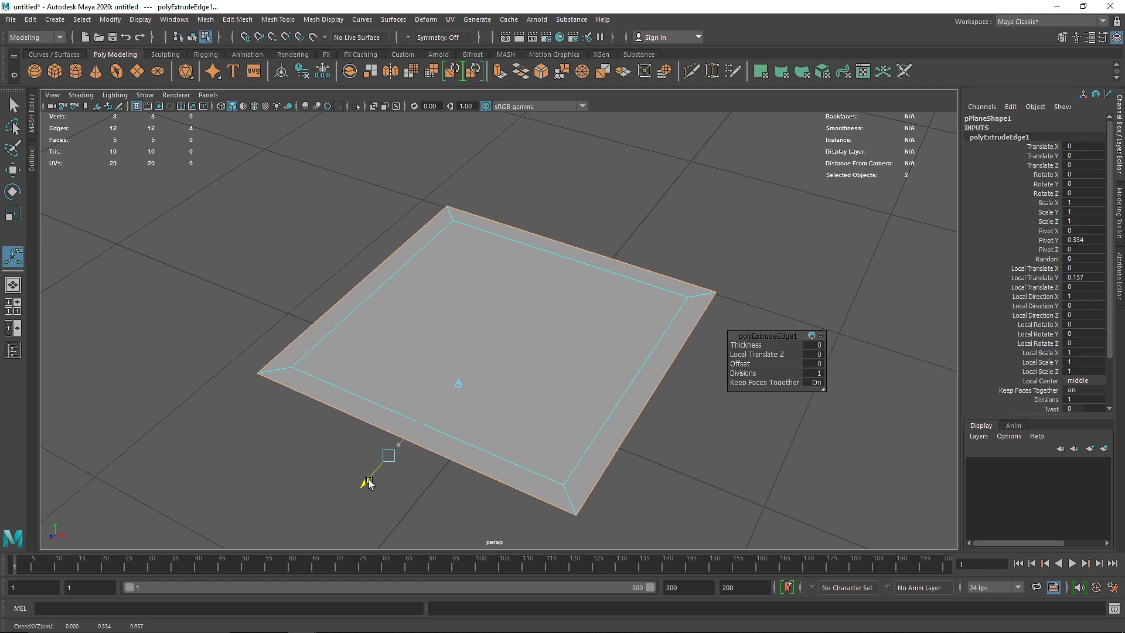
# - Delete the plane's centre face to leave an open frame, and return to object mode
pyautogui.moveTo(477, 298); pyautogui.dragTo(478, 331, button='right')
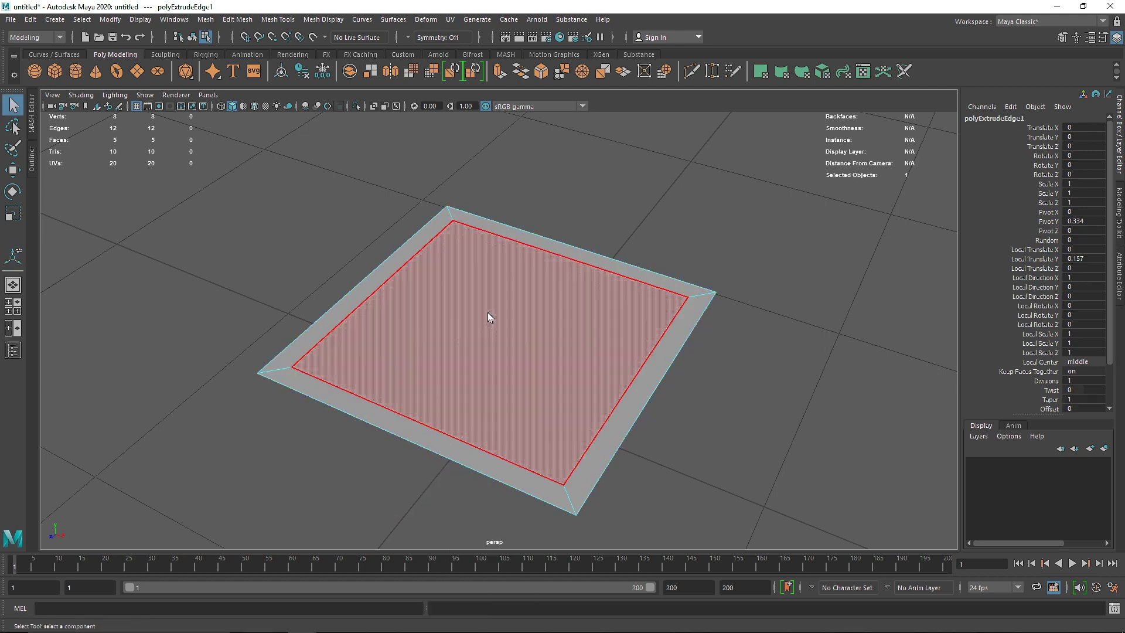
pyautogui.click(489, 305)
pyautogui.press('Delete')
pyautogui.moveTo(557, 251); pyautogui.dragTo(609, 253, button='right')
# - Move the vertices at one end of the frame along Z to stretch it into a long rectangle
pyautogui.keyDown('alt'); pyautogui.moveTo(603, 346); pyautogui.dragTo(572, 342, button='right'); pyautogui.keyUp('alt')
pyautogui.keyDown('alt'); pyautogui.moveTo(572, 342); pyautogui.dragTo(519, 353); pyautogui.keyUp('alt')
pyautogui.keyDown('alt'); pyautogui.moveTo(519, 354); pyautogui.dragTo(395, 355, button='right'); pyautogui.keyUp('alt')
pyautogui.moveTo(553, 248); pyautogui.dragTo(466, 209, button='right')
pyautogui.moveTo(532, 234); pyautogui.dragTo(674, 464)
pyautogui.press('w')
pyautogui.moveTo(529, 330); pyautogui.dragTo(647, 366)
pyautogui.moveTo(550, 249); pyautogui.dragTo(560, 236)
pyautogui.moveTo(639, 230); pyautogui.dragTo(652, 226, button='right')
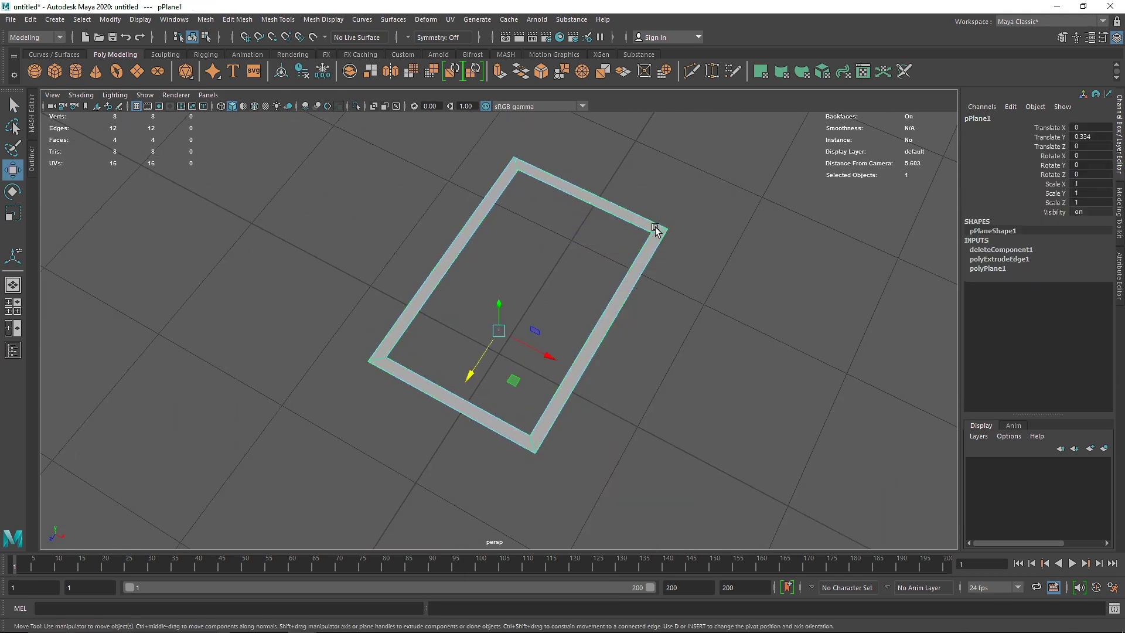
# - Scale the frame uniformly to about 0.621 and move it along Z to about 0.308 using the top view
pyautogui.press('r')
pyautogui.moveTo(522, 291); pyautogui.dragTo(464, 296)
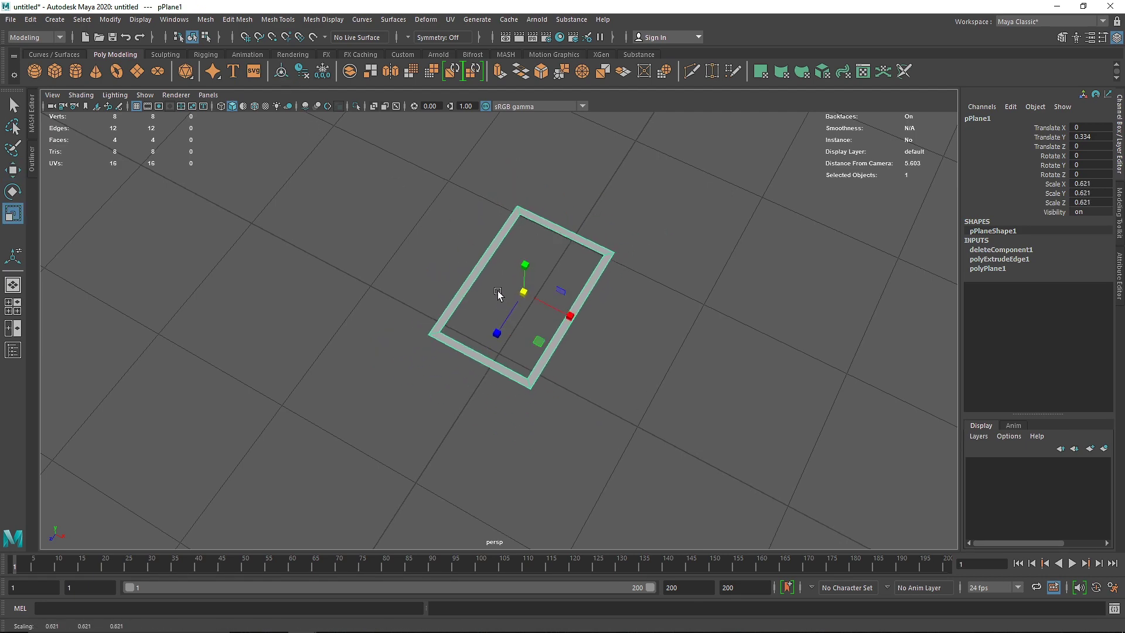
pyautogui.press('space')
pyautogui.press('space')
pyautogui.press('f')
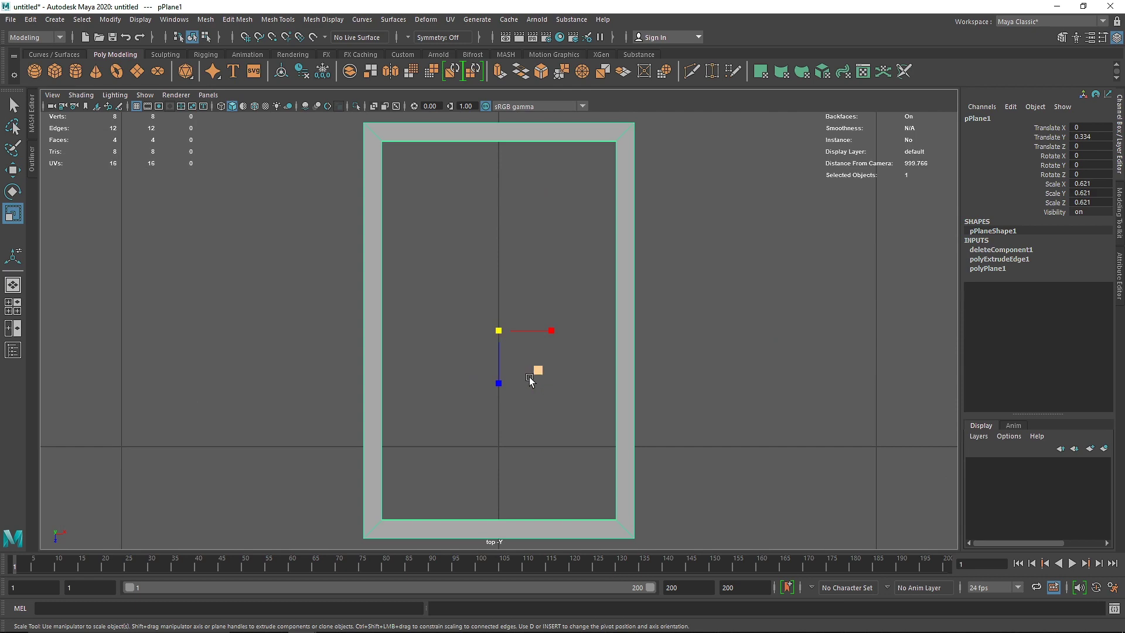
pyautogui.press('w')
pyautogui.moveTo(497, 382); pyautogui.dragTo(497, 500)
pyautogui.press('space')
pyautogui.press('space')
pyautogui.keyDown('alt'); pyautogui.moveTo(615, 296); pyautogui.dragTo(557, 279); pyautogui.keyUp('alt')
pyautogui.keyDown('alt'); pyautogui.moveTo(557, 279); pyautogui.dragTo(663, 377, button='right'); pyautogui.keyUp('alt')
pyautogui.keyDown('alt'); pyautogui.moveTo(481, 296); pyautogui.dragTo(631, 356, button='right'); pyautogui.keyUp('alt')
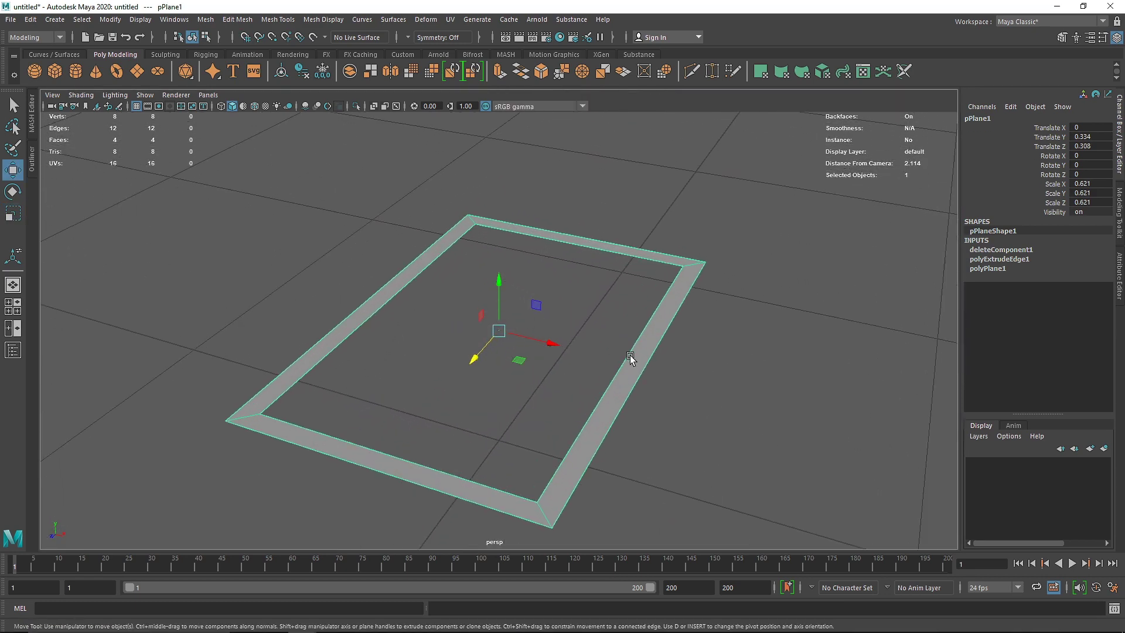
# - Extrude the frame's faces upward by about 0.018 to give it thickness
pyautogui.keyDown('alt'); pyautogui.moveTo(631, 358); pyautogui.dragTo(584, 306); pyautogui.keyUp('alt')
pyautogui.click(500, 72)
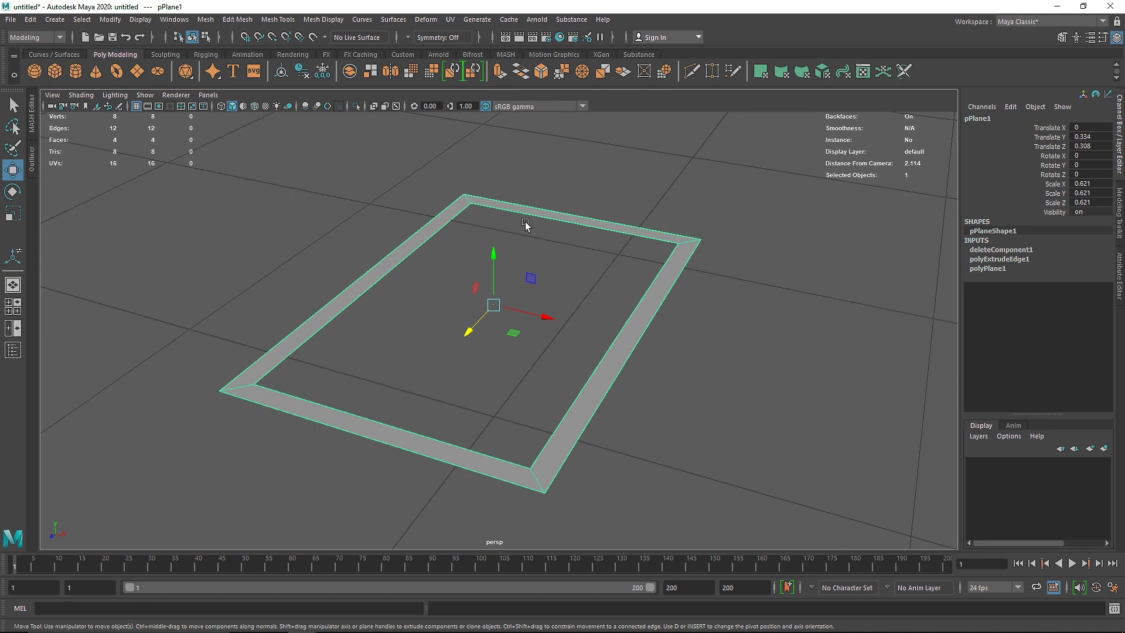
pyautogui.moveTo(374, 403); pyautogui.dragTo(372, 394)
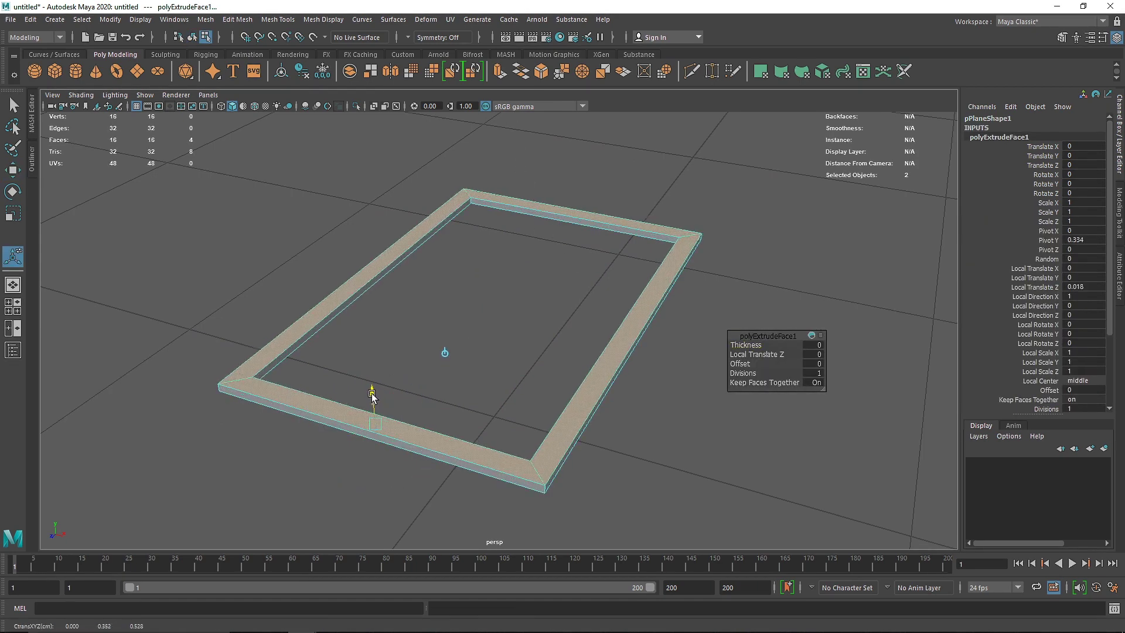
# - Bevel the frame's inner and outer edge loops with a fraction of 0.2, and return to object mode
pyautogui.moveTo(423, 232); pyautogui.dragTo(466, 174, button='right')
pyautogui.doubleClick(451, 215)
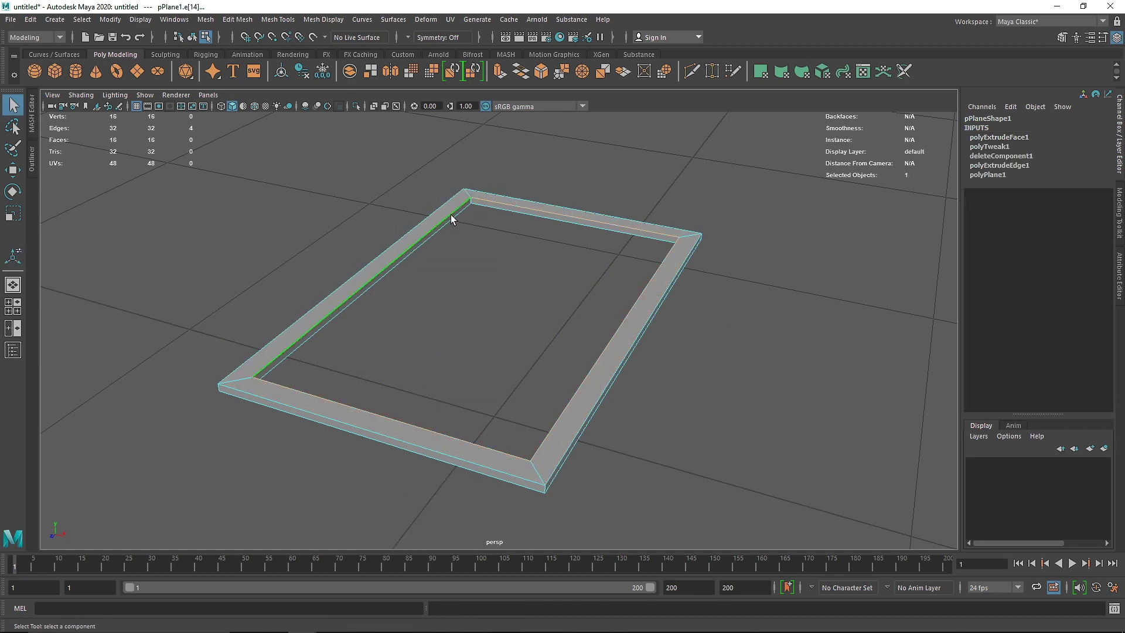
pyautogui.keyDown('shift'); pyautogui.doubleClick(480, 209); pyautogui.keyUp('shift')
pyautogui.keyDown('shift'); pyautogui.doubleClick(495, 190); pyautogui.keyUp('shift')
pyautogui.keyDown('alt'); pyautogui.moveTo(587, 445); pyautogui.dragTo(587, 382); pyautogui.keyUp('alt')
pyautogui.keyDown('shift'); pyautogui.doubleClick(541, 355); pyautogui.keyUp('shift')
pyautogui.keyDown('alt'); pyautogui.moveTo(495, 344); pyautogui.dragTo(639, 394, button='right'); pyautogui.keyUp('alt')
pyautogui.keyDown('alt'); pyautogui.moveTo(498, 343); pyautogui.dragTo(478, 404); pyautogui.keyUp('alt')
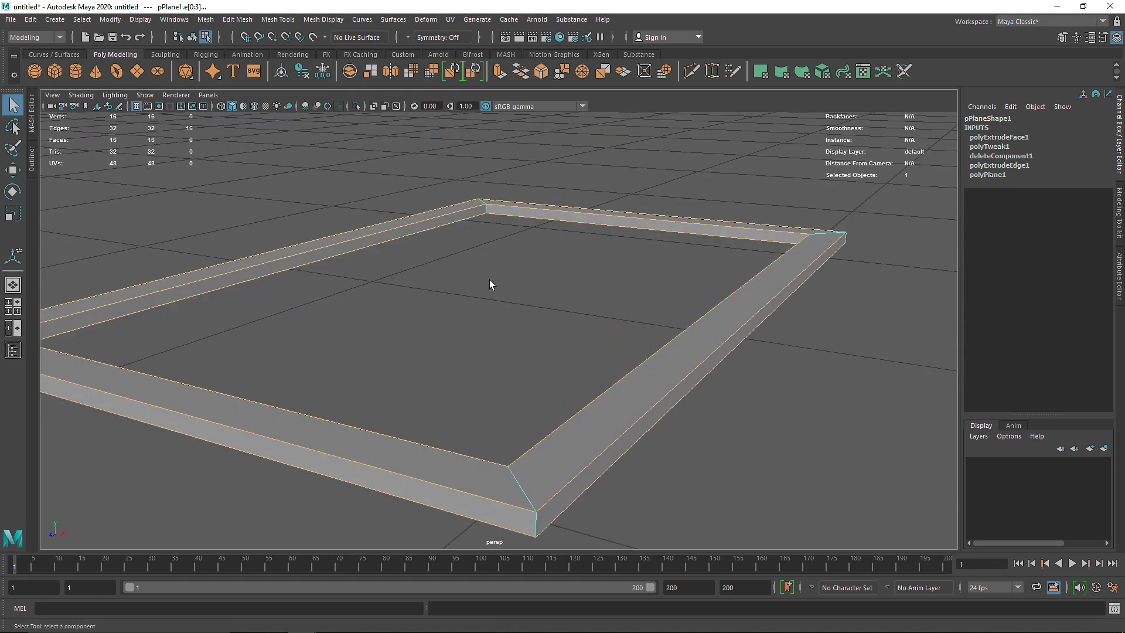
pyautogui.click(237, 19)
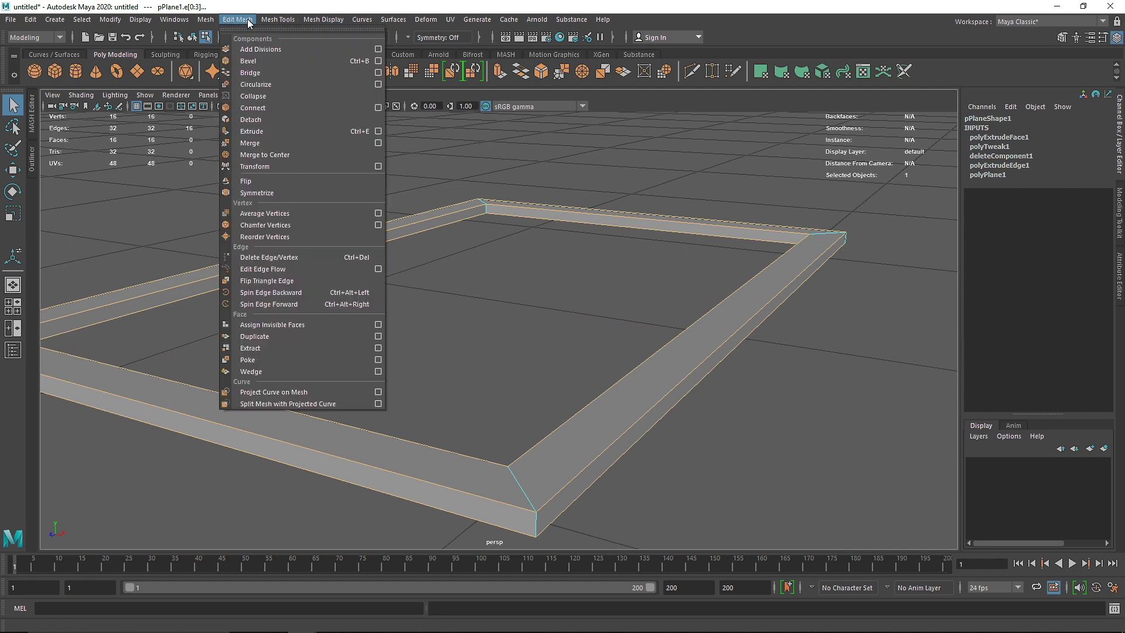
pyautogui.click(261, 61)
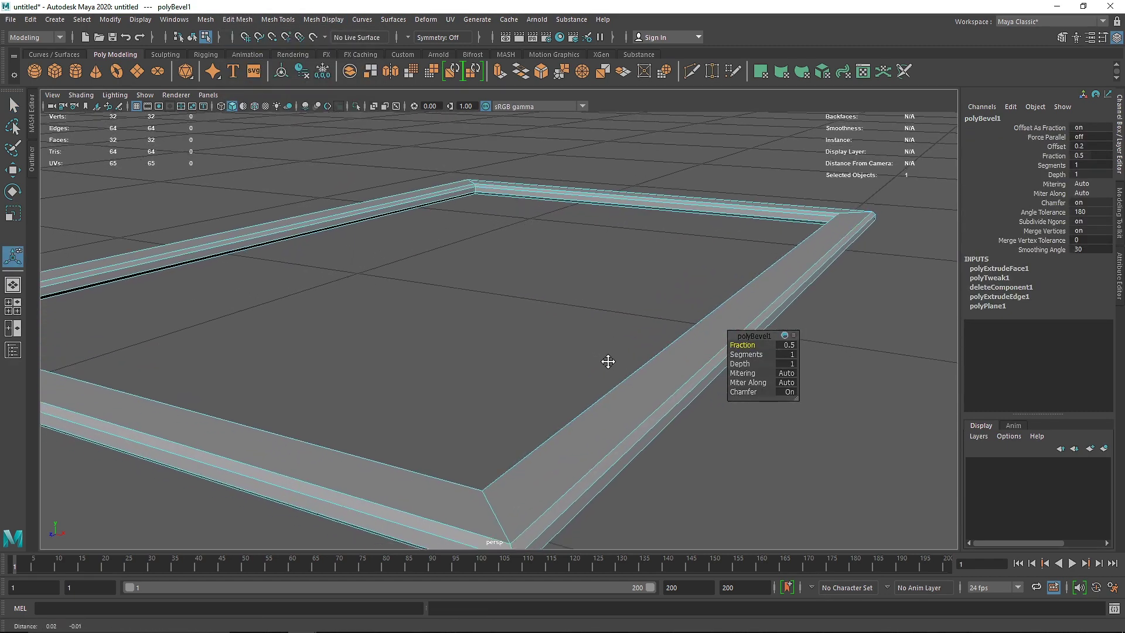
pyautogui.moveTo(743, 346)
pyautogui.mouseDown()
pyautogui.moveTo(729, 345)
pyautogui.moveTo(758, 345)
pyautogui.mouseUp()
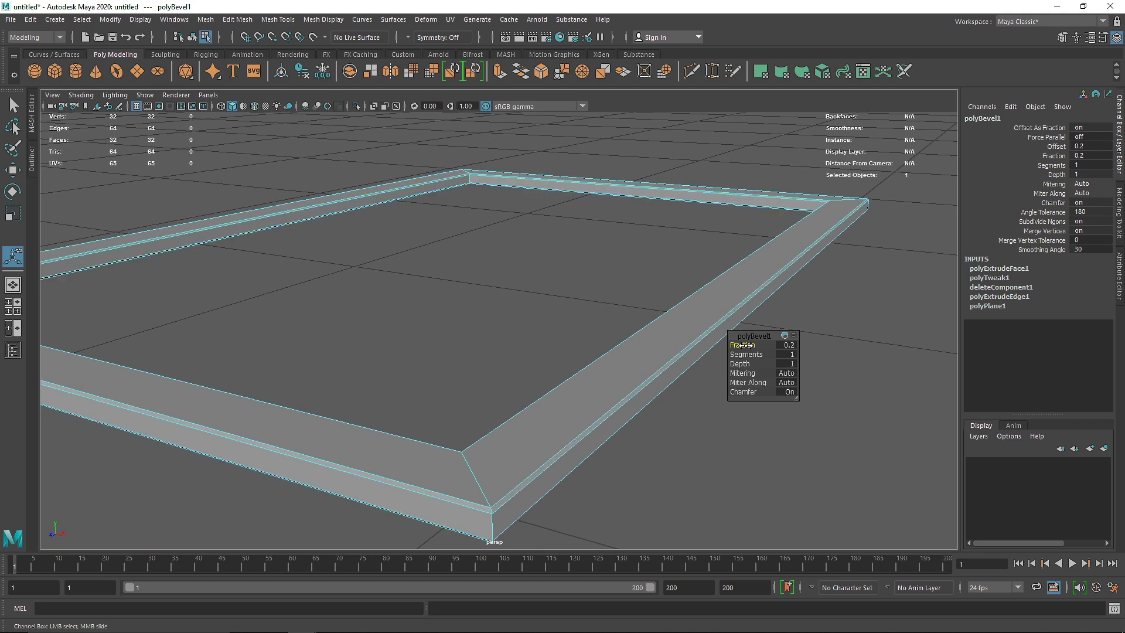
pyautogui.moveTo(679, 297); pyautogui.dragTo(818, 281, button='right')
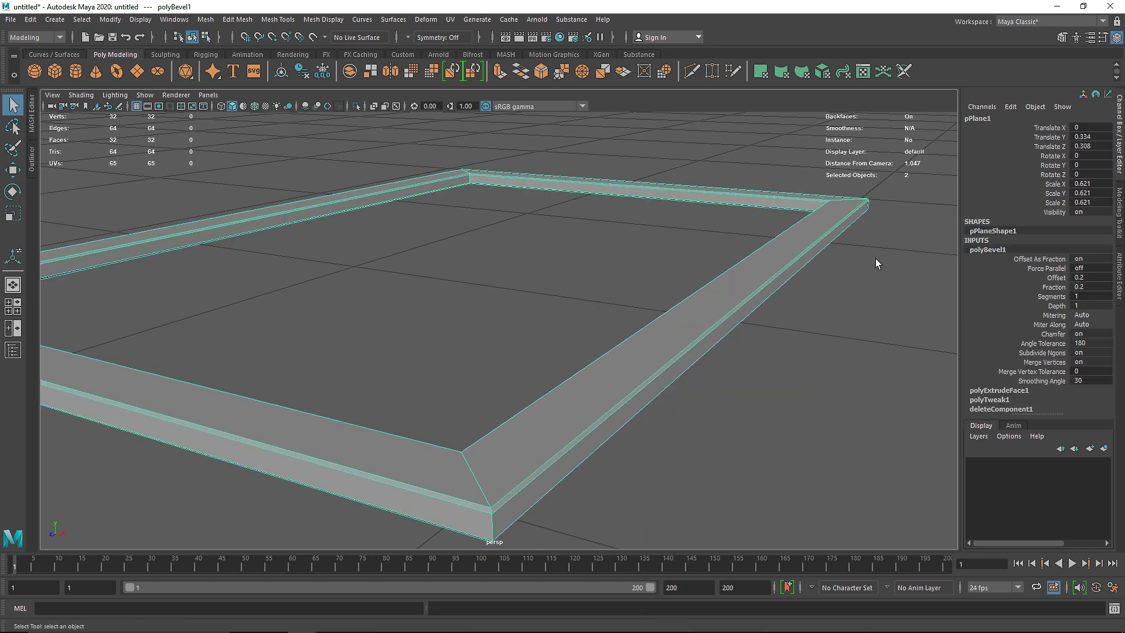
# - Create a MASH network from the frame object
pyautogui.click(511, 361)
pyautogui.keyDown('alt'); pyautogui.moveTo(510, 361); pyautogui.dragTo(463, 405); pyautogui.keyUp('alt')
pyautogui.scroll(-3, 528, 417)
pyautogui.keyDown('alt'); pyautogui.moveTo(452, 405); pyautogui.dragTo(331, 409, button='right'); pyautogui.keyUp('alt')
pyautogui.moveTo(367, 293); pyautogui.dragTo(542, 398)
pyautogui.keyDown('alt'); pyautogui.moveTo(571, 416); pyautogui.dragTo(562, 385); pyautogui.keyUp('alt')
pyautogui.click(506, 54)
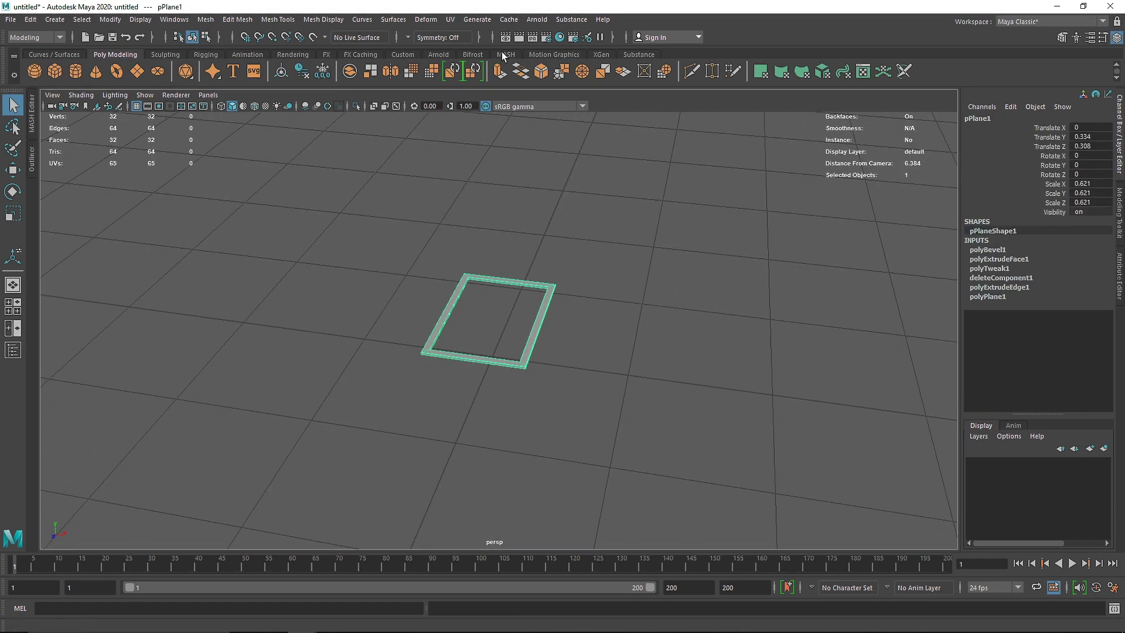
pyautogui.click(36, 71)
# - Change the MASH Distribute node's distribution type to Radial
pyautogui.keyDown('alt'); pyautogui.moveTo(646, 371); pyautogui.dragTo(258, 379, button='right'); pyautogui.keyUp('alt')
pyautogui.keyDown('alt'); pyautogui.moveTo(633, 366); pyautogui.dragTo(708, 357); pyautogui.keyUp('alt')
pyautogui.keyDown('alt'); pyautogui.moveTo(708, 357); pyautogui.dragTo(639, 372, button='right'); pyautogui.keyUp('alt')
pyautogui.keyDown('alt'); pyautogui.moveTo(639, 372); pyautogui.dragTo(504, 439, button='middle'); pyautogui.keyUp('alt')
pyautogui.moveTo(504, 439)
pyautogui.keyDown('alt'); pyautogui.mouseDown()
pyautogui.moveTo(558, 419)
pyautogui.moveTo(503, 442)
pyautogui.mouseUp(); pyautogui.keyUp('alt')
pyautogui.moveTo(293, 348); pyautogui.dragTo(414, 467)
pyautogui.keyDown('alt'); pyautogui.moveTo(353, 421); pyautogui.dragTo(521, 461, button='right'); pyautogui.keyUp('alt')
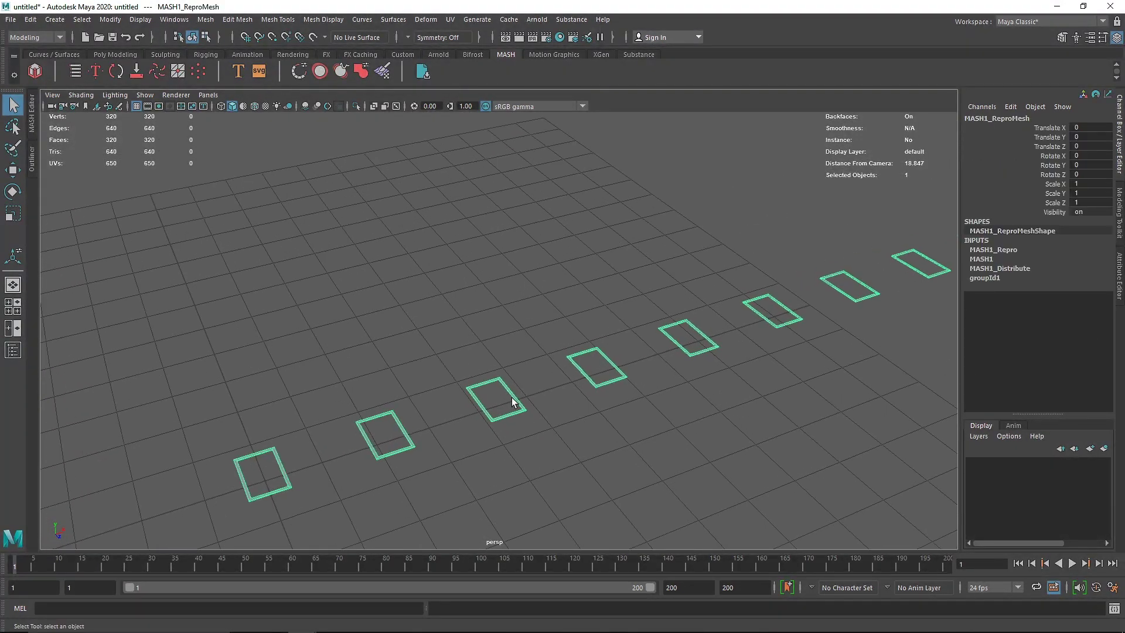
pyautogui.keyDown('alt'); pyautogui.moveTo(306, 459); pyautogui.dragTo(317, 400, button='middle'); pyautogui.keyUp('alt')
pyautogui.click(1121, 292)
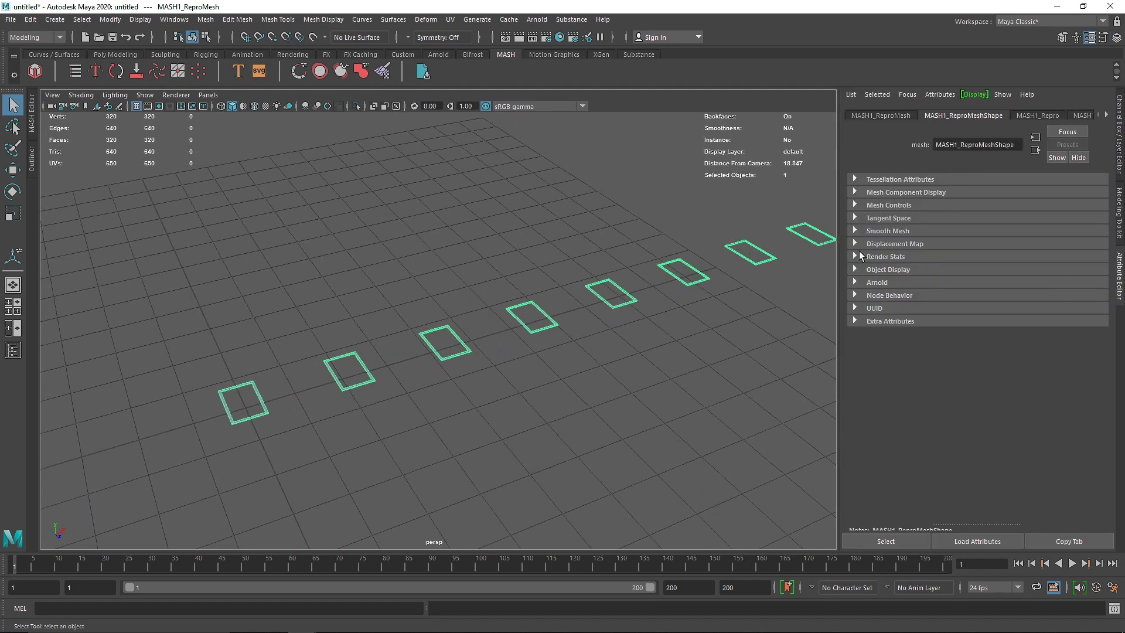
pyautogui.click(1047, 111)
pyautogui.click(1046, 114)
pyautogui.click(1032, 117)
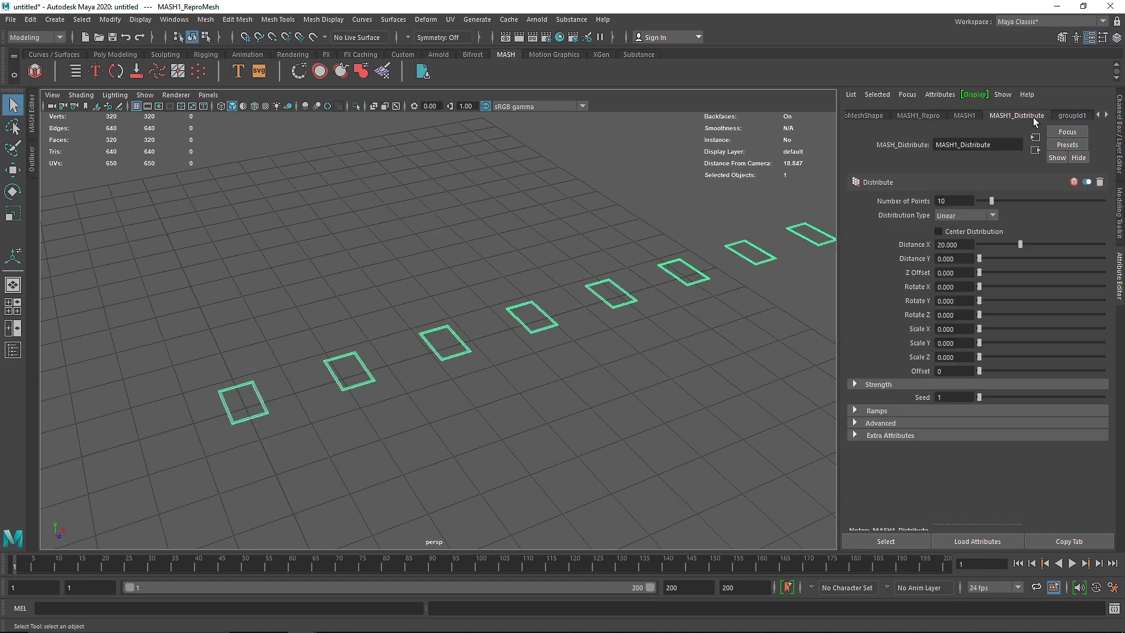
pyautogui.click(944, 218)
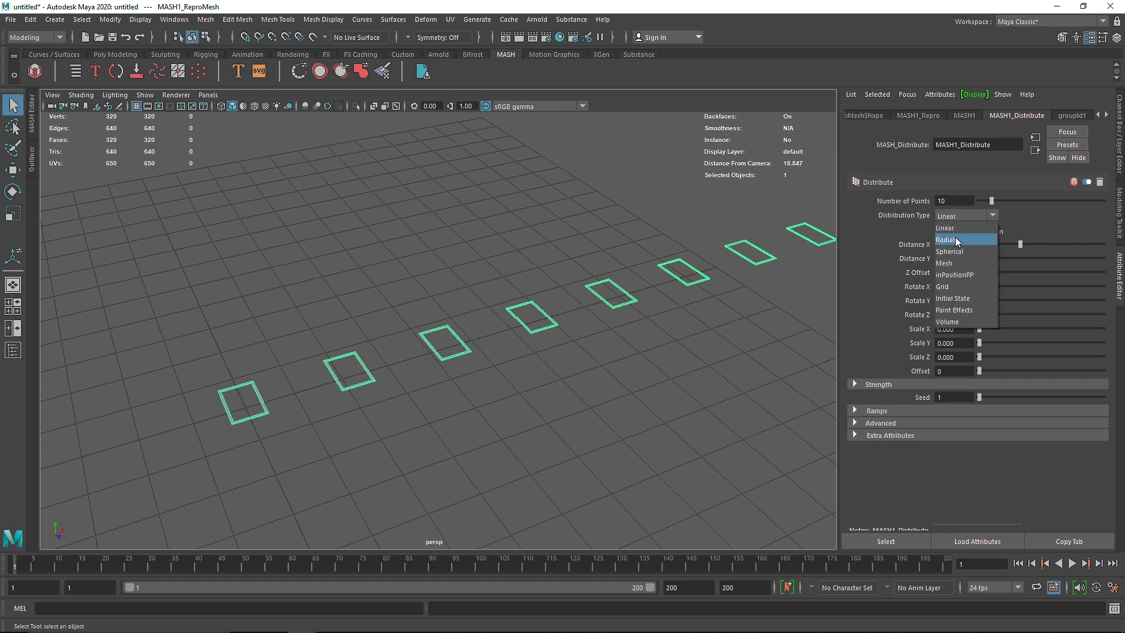
pyautogui.click(955, 238)
pyautogui.keyDown('alt'); pyautogui.moveTo(707, 282); pyautogui.dragTo(402, 277); pyautogui.keyUp('alt')
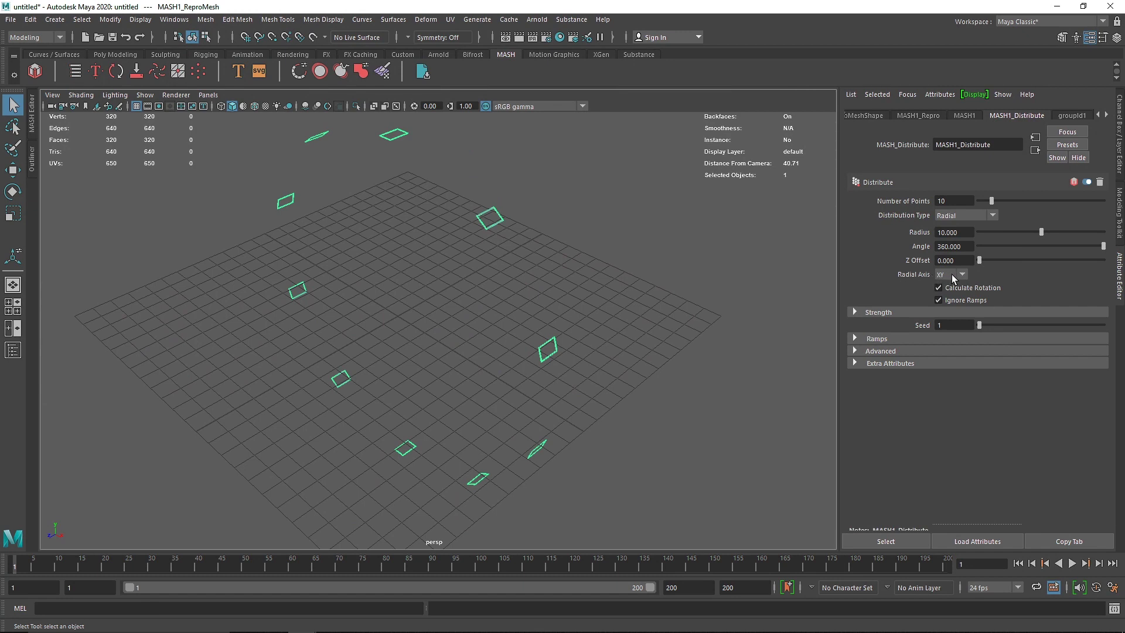
# - Set the radial axis of the distribution to ZX so the frames circle around the grid plane
pyautogui.click(951, 276)
pyautogui.click(941, 301)
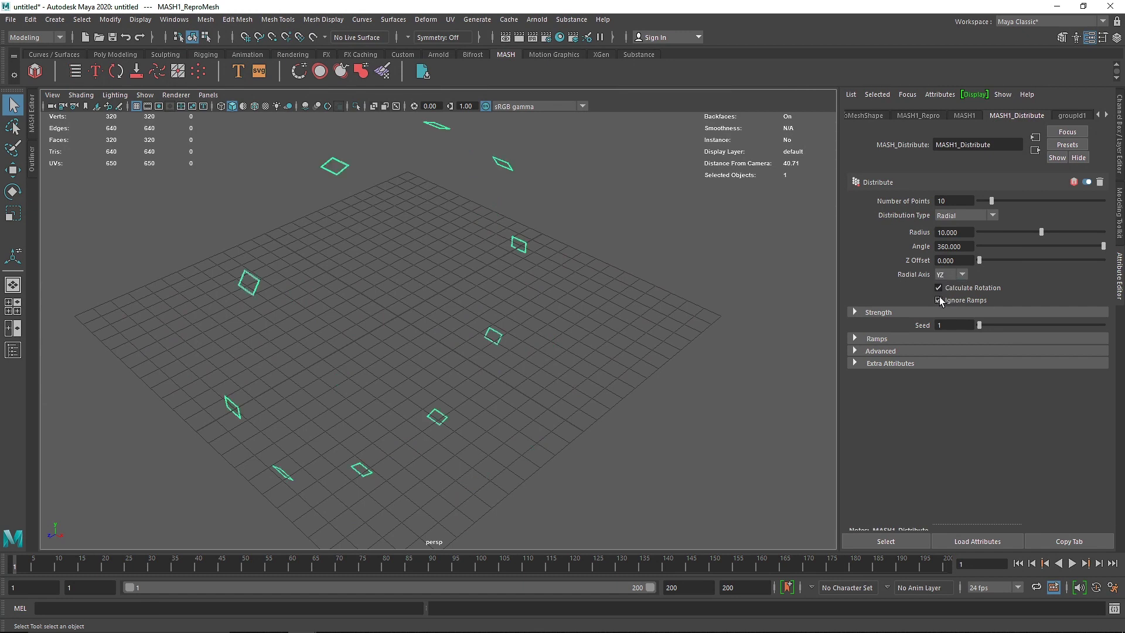
pyautogui.click(940, 275)
pyautogui.click(946, 314)
pyautogui.keyDown('alt'); pyautogui.moveTo(821, 318); pyautogui.dragTo(626, 311); pyautogui.keyUp('alt')
pyautogui.keyDown('alt'); pyautogui.moveTo(462, 284); pyautogui.dragTo(609, 325, button='right'); pyautogui.keyUp('alt')
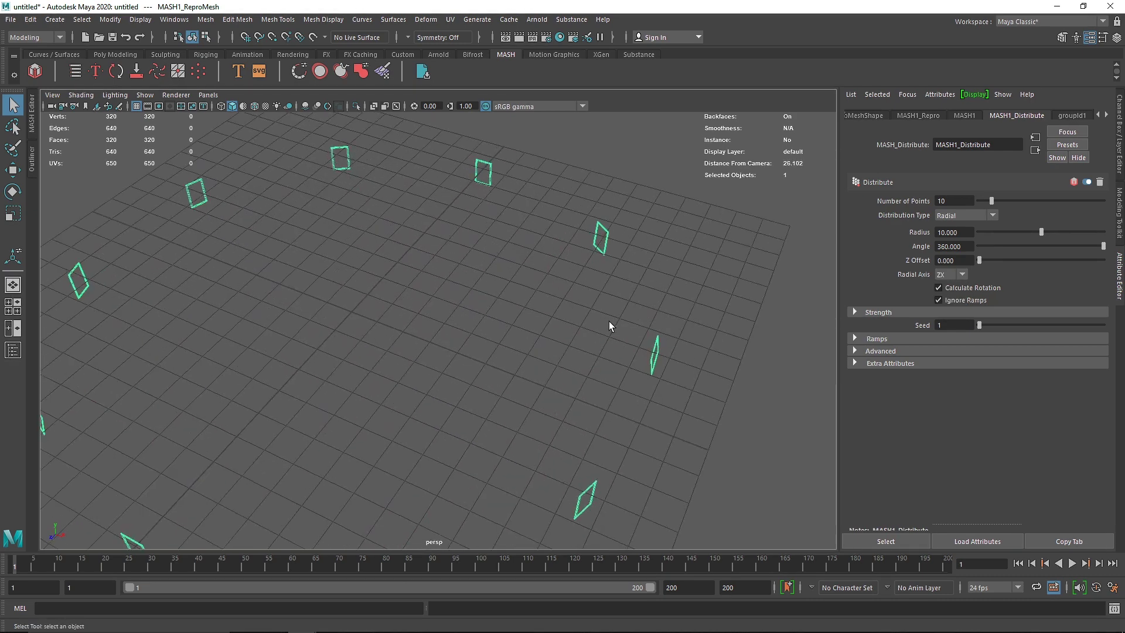
# - Set the distribution's number of points to 60 and its radius to about 7.238
pyautogui.moveTo(1039, 232)
pyautogui.mouseDown()
pyautogui.moveTo(1013, 233)
pyautogui.moveTo(1010, 203)
pyautogui.moveTo(1032, 206)
pyautogui.moveTo(977, 207)
pyautogui.moveTo(1047, 206)
pyautogui.mouseUp()
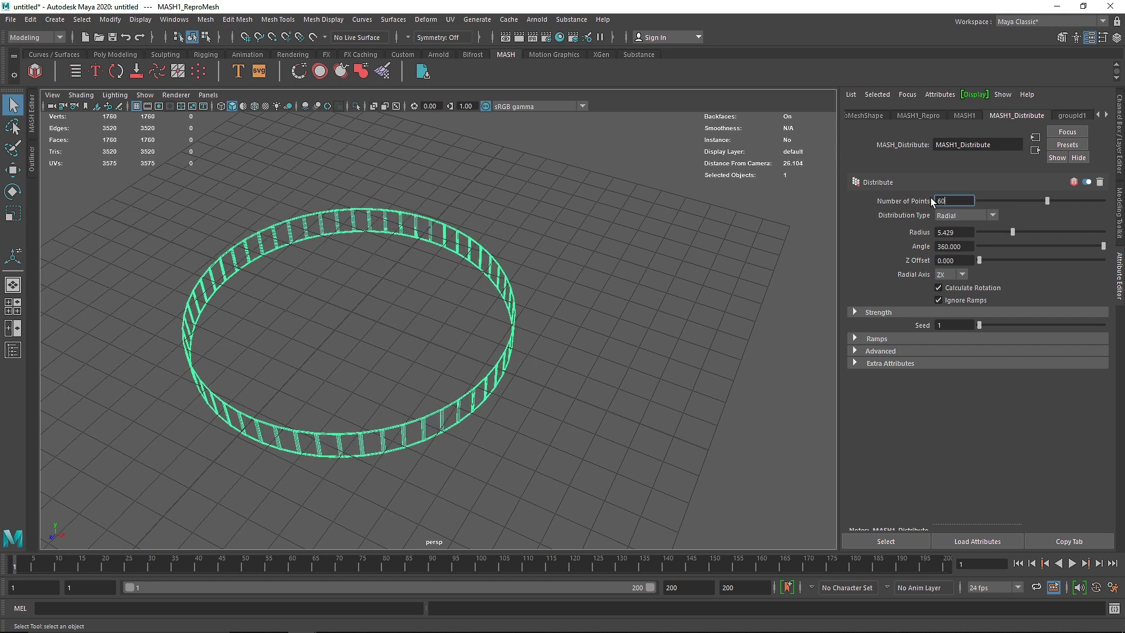
pyautogui.press('Return')
pyautogui.keyDown('alt'); pyautogui.moveTo(369, 440); pyautogui.dragTo(533, 462, button='right'); pyautogui.keyUp('alt')
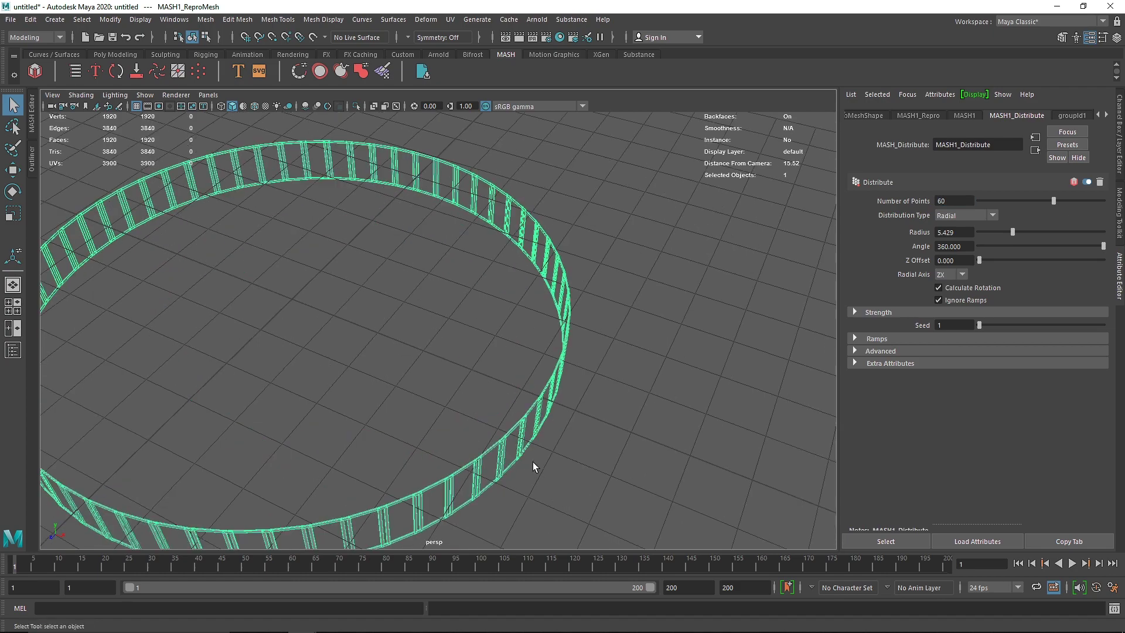
pyautogui.press('f')
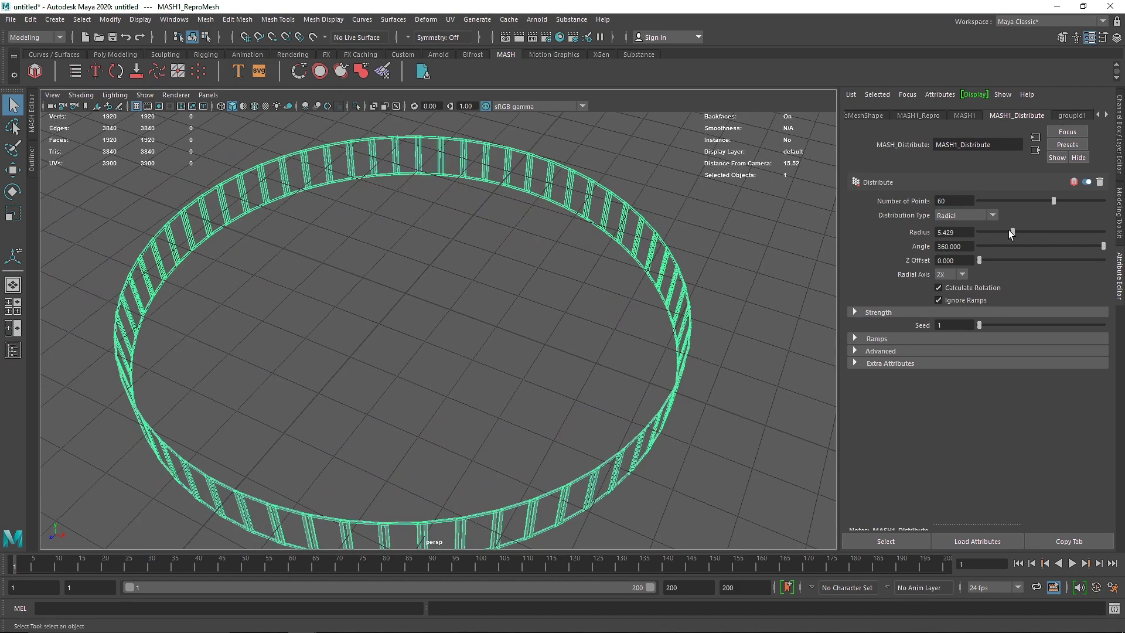
pyautogui.moveTo(1011, 230); pyautogui.dragTo(1024, 232)
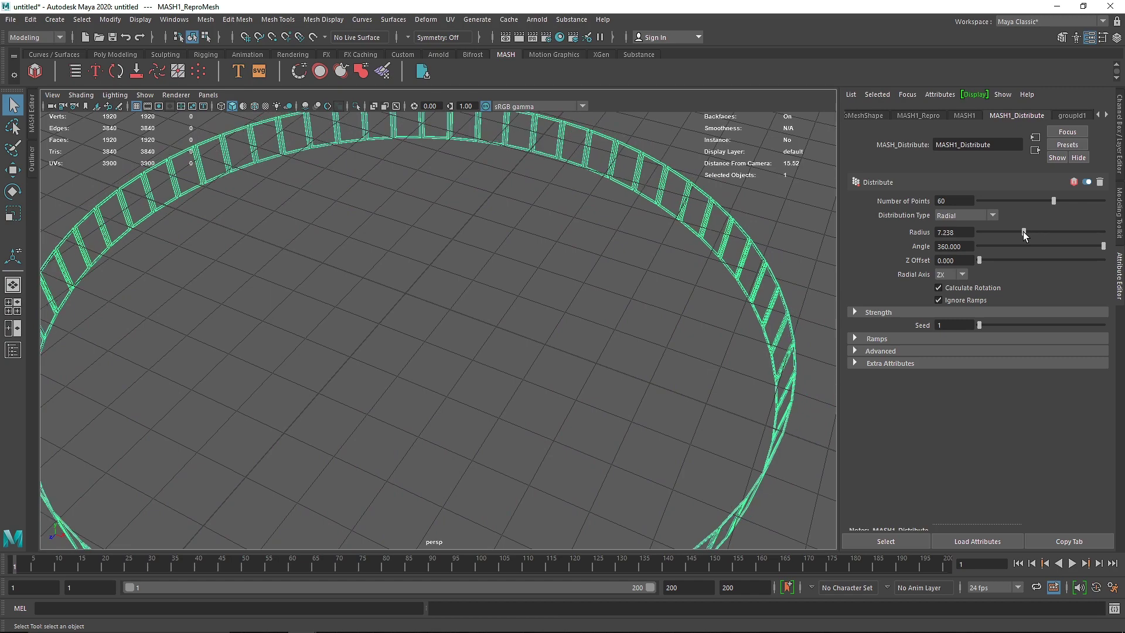
pyautogui.scroll(-3, 592, 261)
pyautogui.keyDown('alt'); pyautogui.moveTo(356, 290); pyautogui.dragTo(384, 277); pyautogui.keyUp('alt')
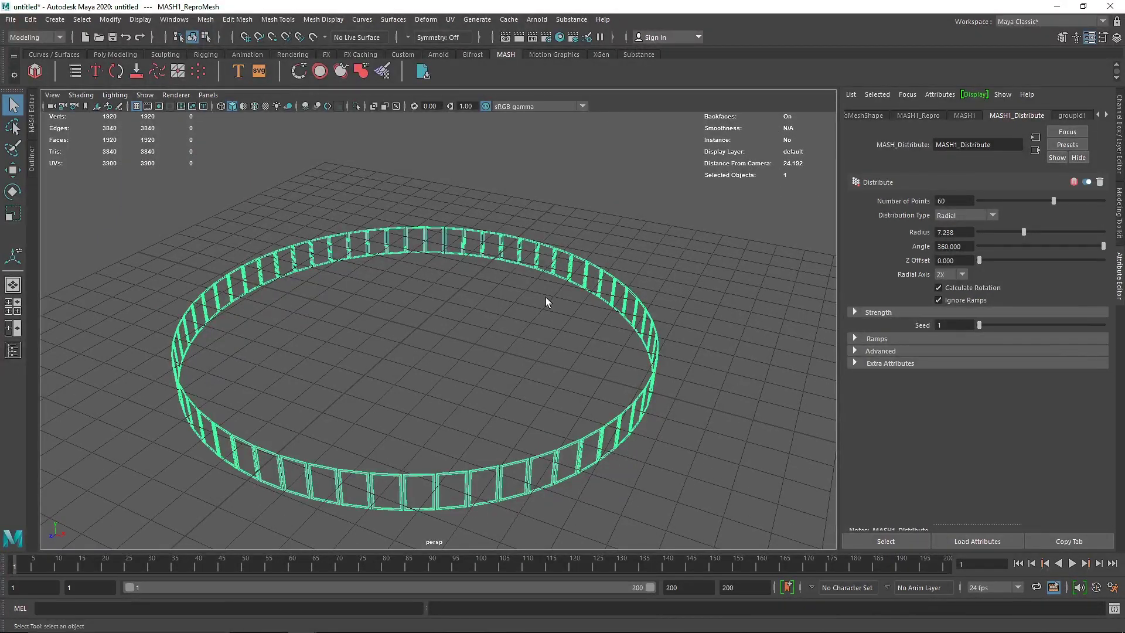
# - Try changing the distribution's Z offset and angle, restoring them to 0 and 360
pyautogui.moveTo(995, 258); pyautogui.dragTo(946, 265)
pyautogui.moveTo(1080, 248); pyautogui.dragTo(1111, 252)
pyautogui.write('0')
pyautogui.press('Return')
pyautogui.click(613, 240)
pyautogui.click(586, 265)
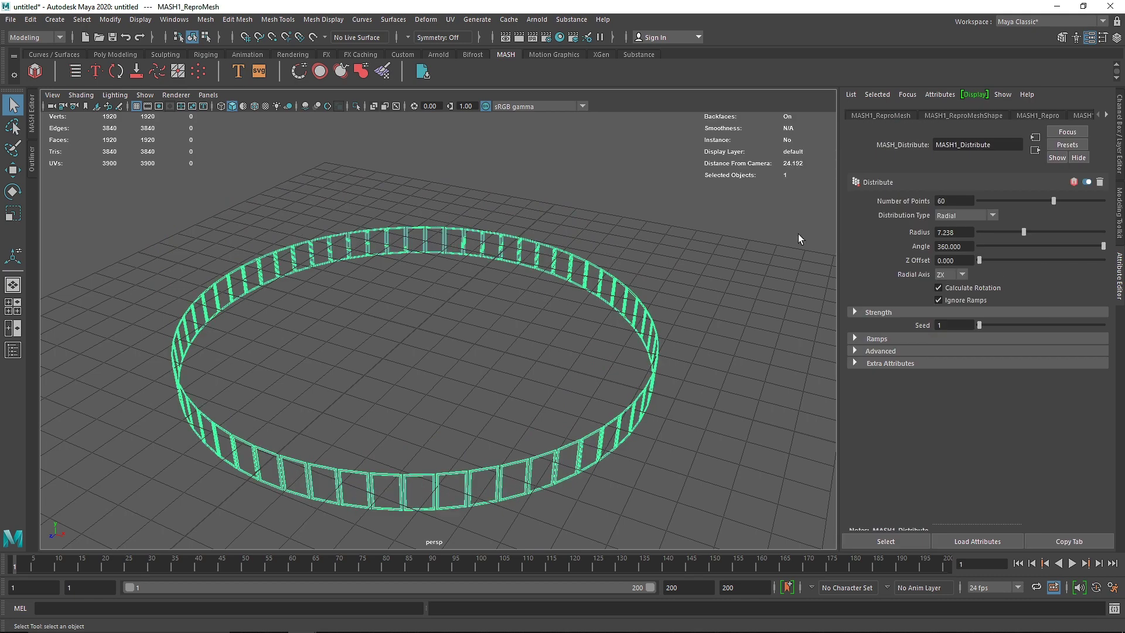
# - Try different radii for the radial distribution, including 8, and settle on about 7.429
pyautogui.moveTo(1025, 231)
pyautogui.mouseDown()
pyautogui.moveTo(985, 237)
pyautogui.moveTo(1021, 237)
pyautogui.mouseUp()
pyautogui.keyDown('alt'); pyautogui.moveTo(533, 344); pyautogui.dragTo(556, 343, button='right'); pyautogui.keyUp('alt')
pyautogui.keyDown('alt'); pyautogui.moveTo(557, 343); pyautogui.dragTo(570, 324, button='middle'); pyautogui.keyUp('alt')
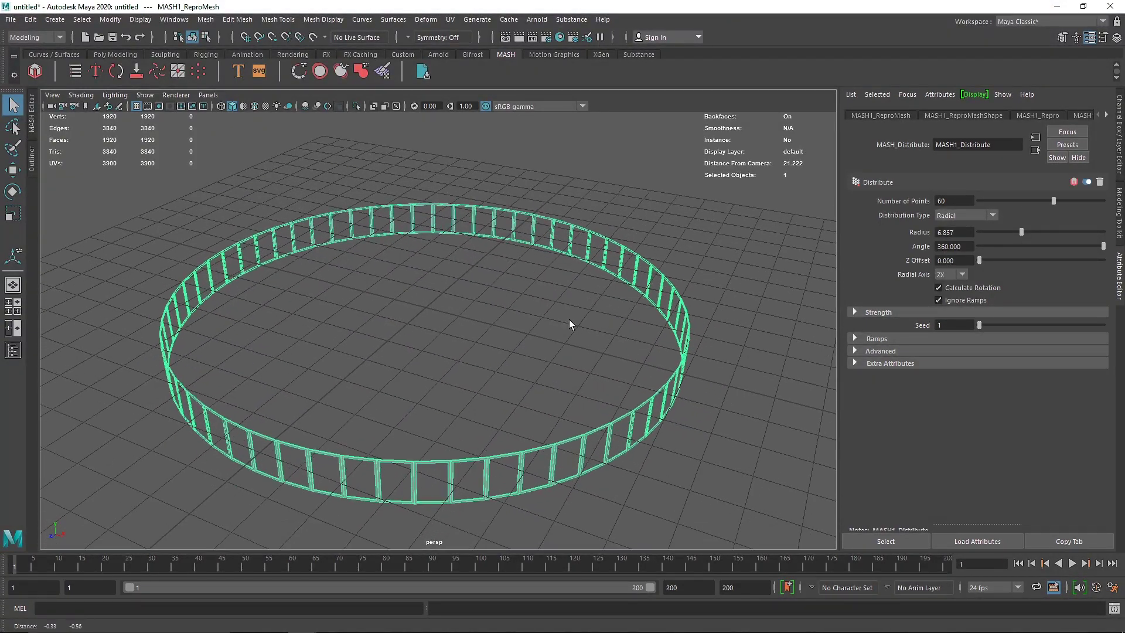
pyautogui.moveTo(1021, 233); pyautogui.dragTo(1004, 234)
pyautogui.click(954, 232)
pyautogui.write('8')
pyautogui.press('Return')
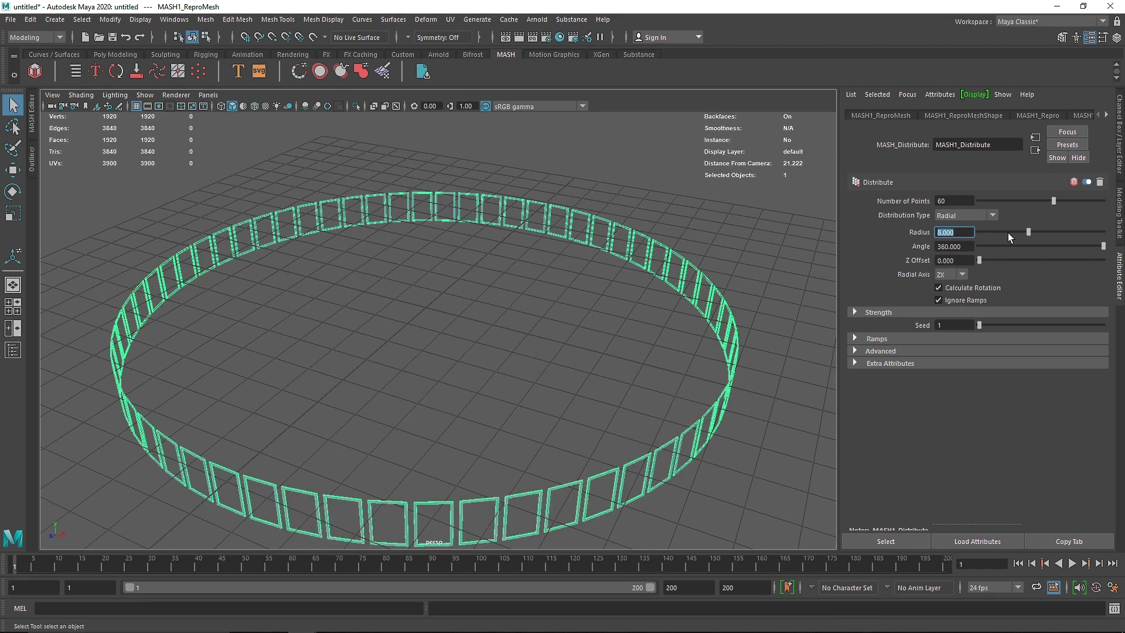
pyautogui.moveTo(1029, 230); pyautogui.dragTo(1024, 230)
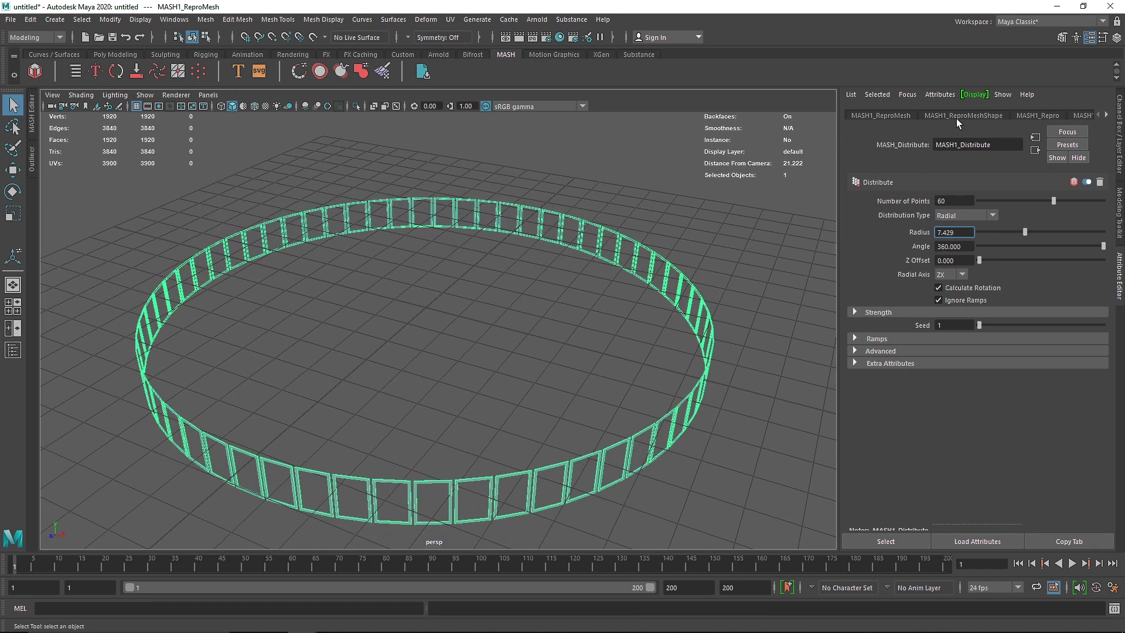
# - Add an Offset node to the MASH network and set its Z rotation offset to 90
pyautogui.click(1084, 115)
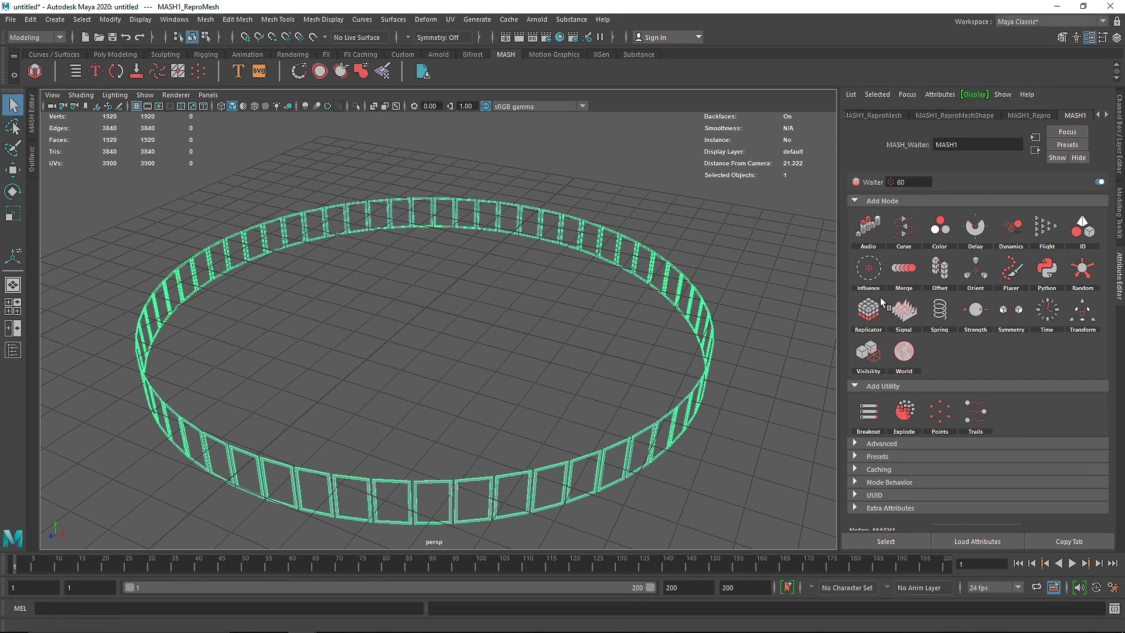
pyautogui.click(940, 274)
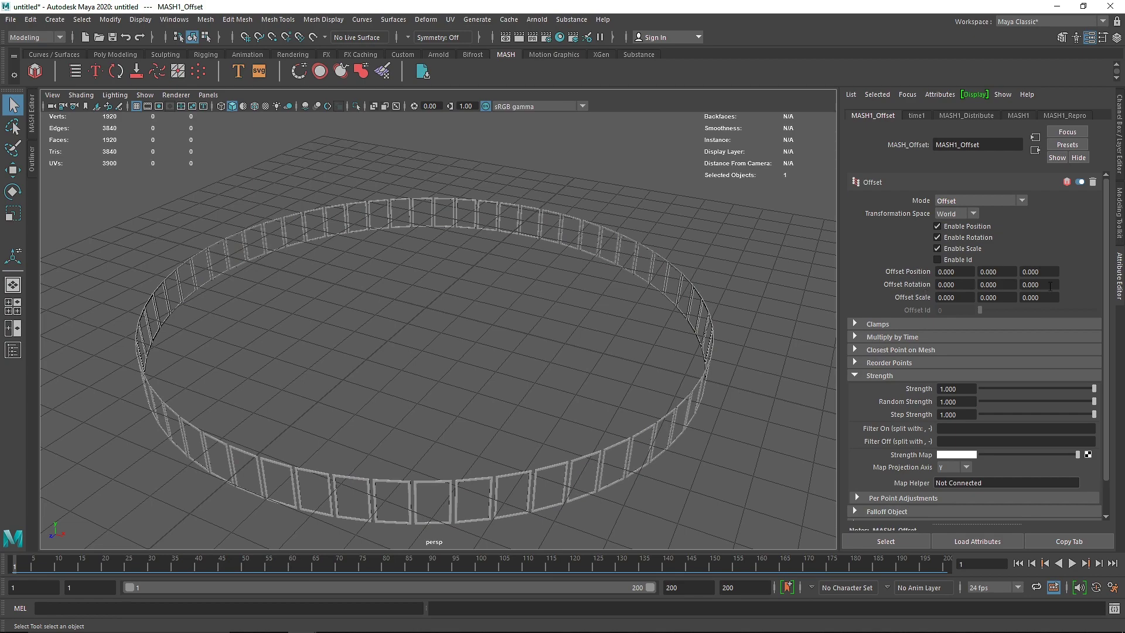
pyautogui.press('Return')
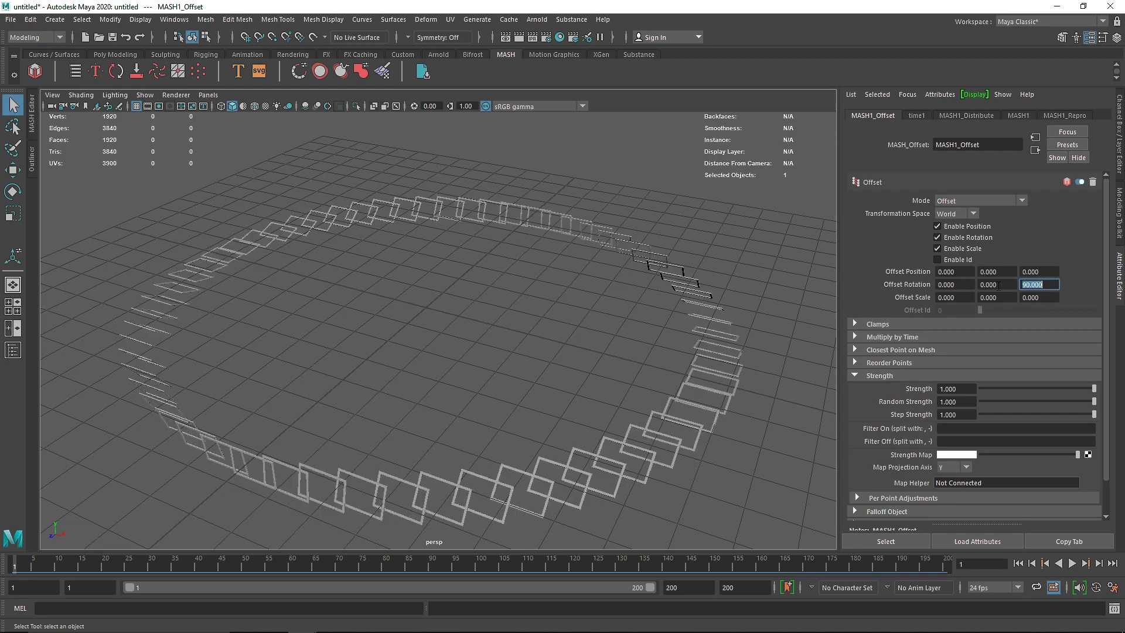
# - Reset the Offset node's Z rotation to 0 and set its Y rotation to 90
pyautogui.keyDown('alt'); pyautogui.moveTo(434, 341); pyautogui.dragTo(375, 328); pyautogui.keyUp('alt')
pyautogui.moveTo(1044, 285); pyautogui.dragTo(1028, 288)
pyautogui.click(996, 284)
pyautogui.write('180')
pyautogui.press('Return')
pyautogui.write('0')
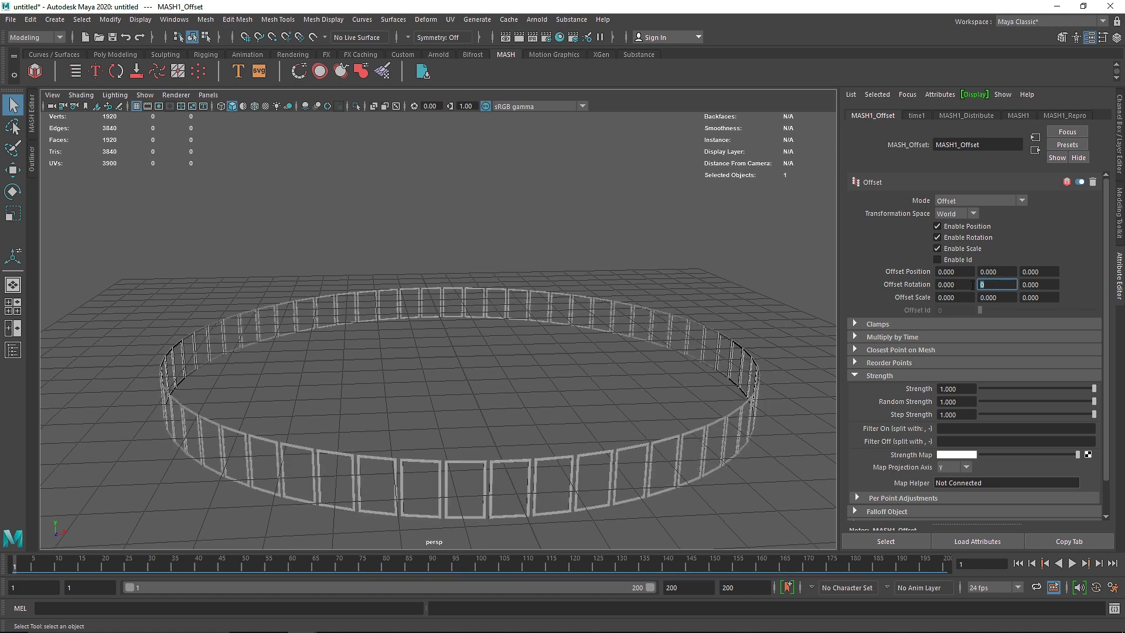
pyautogui.press('Return')
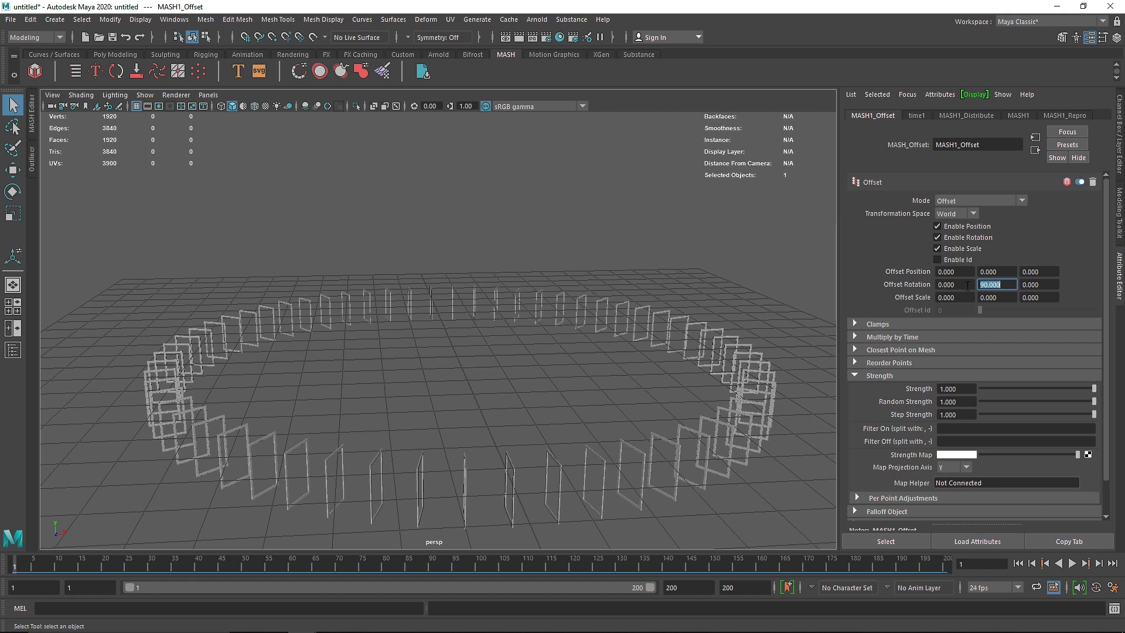
# - Try an X rotation offset of 90 on the frames and restore it to 0
pyautogui.doubleClick(966, 286)
pyautogui.write('90')
pyautogui.press('Return')
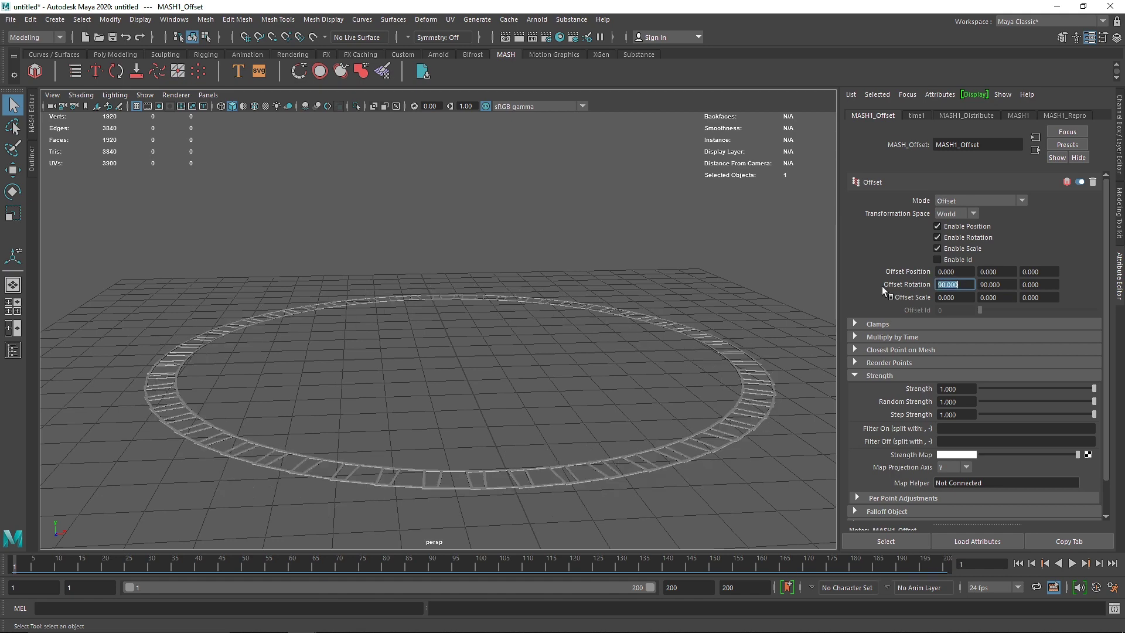
pyautogui.moveTo(543, 434)
pyautogui.keyDown('alt'); pyautogui.mouseDown()
pyautogui.moveTo(517, 417)
pyautogui.moveTo(527, 447)
pyautogui.moveTo(527, 434)
pyautogui.mouseUp(); pyautogui.keyUp('alt')
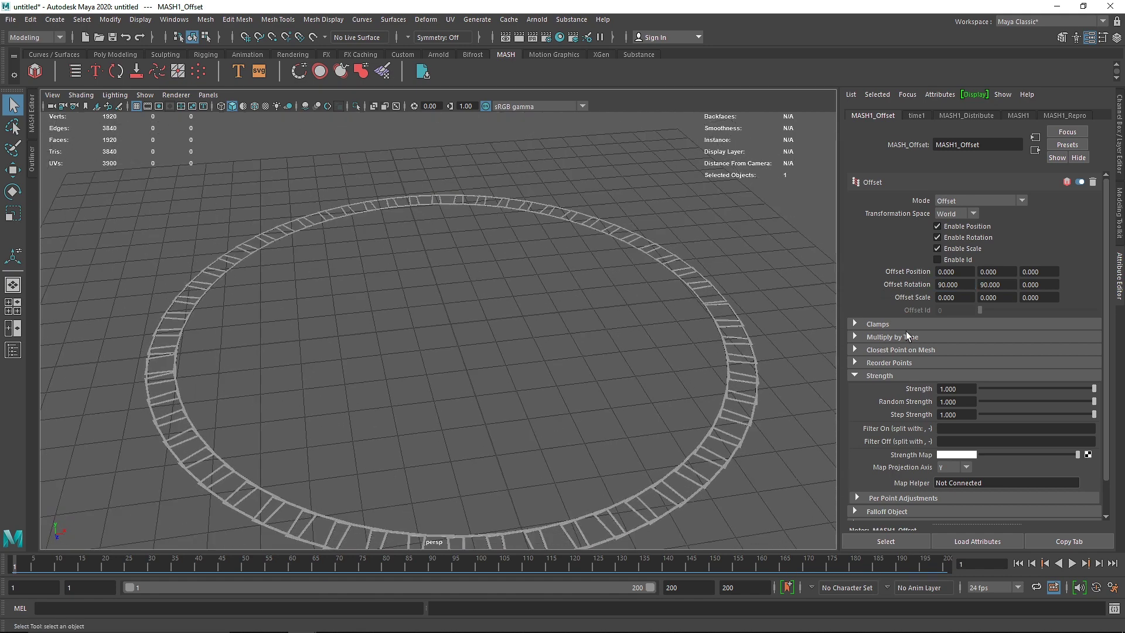
pyautogui.moveTo(963, 286); pyautogui.dragTo(857, 288)
pyautogui.write('0')
pyautogui.press('Return')
# - Try a Z rotation offset of 90 on the frames, then set it to 45
pyautogui.moveTo(1045, 285); pyautogui.dragTo(958, 283)
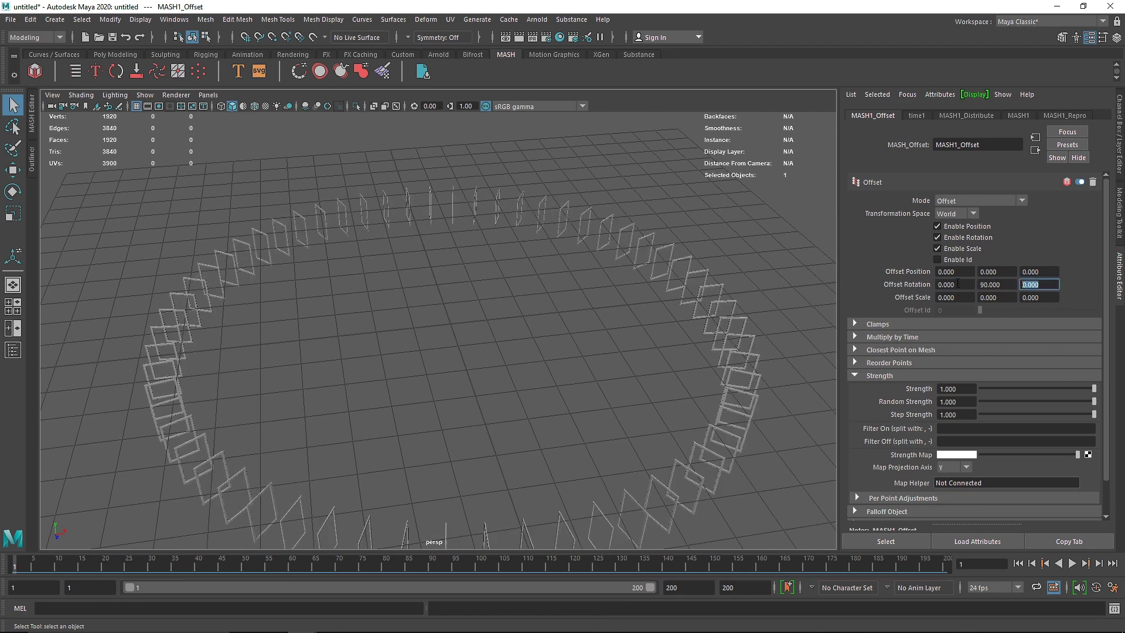
pyautogui.write('90')
pyautogui.press('Return')
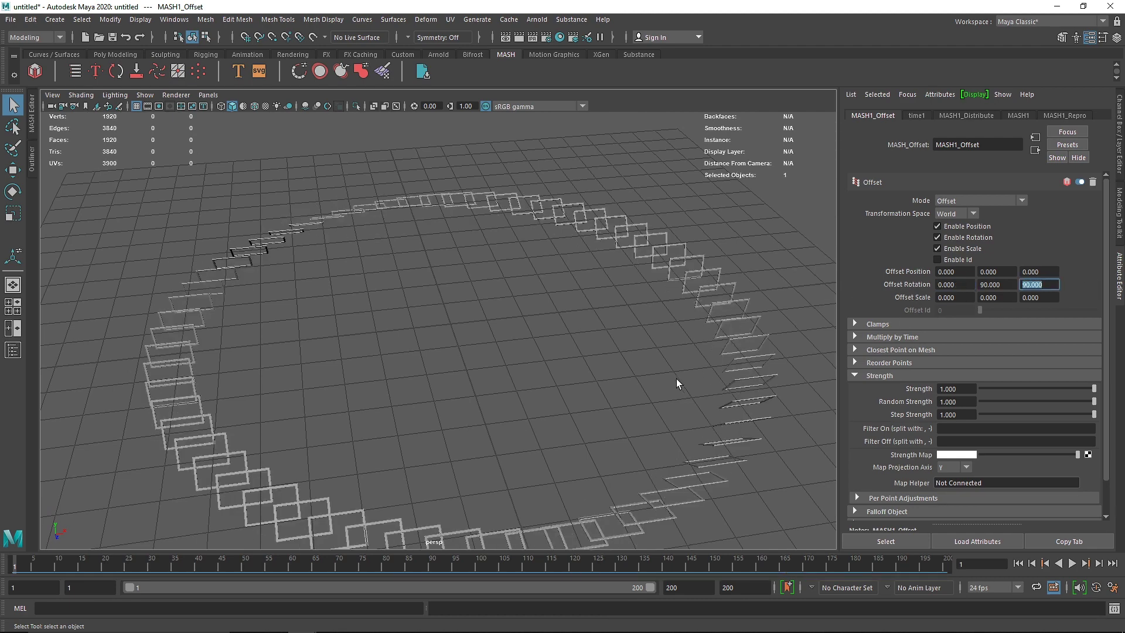
pyautogui.press('Return')
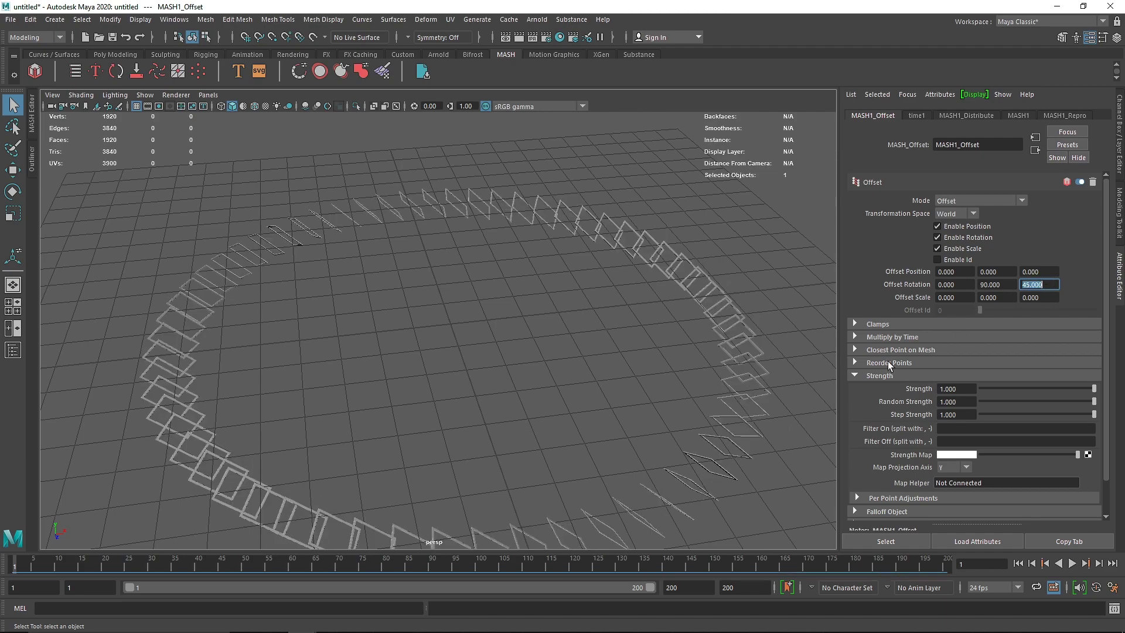
# - Set the Offset node's scale to -0.5 on all three axes to shrink the frames
pyautogui.keyDown('alt'); pyautogui.moveTo(526, 358); pyautogui.dragTo(457, 354); pyautogui.keyUp('alt')
pyautogui.keyDown('alt'); pyautogui.moveTo(457, 354); pyautogui.dragTo(545, 420, button='right'); pyautogui.keyUp('alt')
pyautogui.keyDown('alt'); pyautogui.moveTo(545, 419); pyautogui.dragTo(544, 424); pyautogui.keyUp('alt')
pyautogui.keyDown('alt'); pyautogui.moveTo(544, 424); pyautogui.dragTo(522, 409, button='middle'); pyautogui.keyUp('alt')
pyautogui.keyDown('alt'); pyautogui.moveTo(522, 345); pyautogui.dragTo(527, 413); pyautogui.keyUp('alt')
pyautogui.keyDown('alt'); pyautogui.moveTo(528, 413); pyautogui.dragTo(463, 417, button='right'); pyautogui.keyUp('alt')
pyautogui.moveTo(1003, 297); pyautogui.dragTo(935, 301)
pyautogui.keyDown('alt'); pyautogui.moveTo(621, 379); pyautogui.dragTo(651, 384); pyautogui.keyUp('alt')
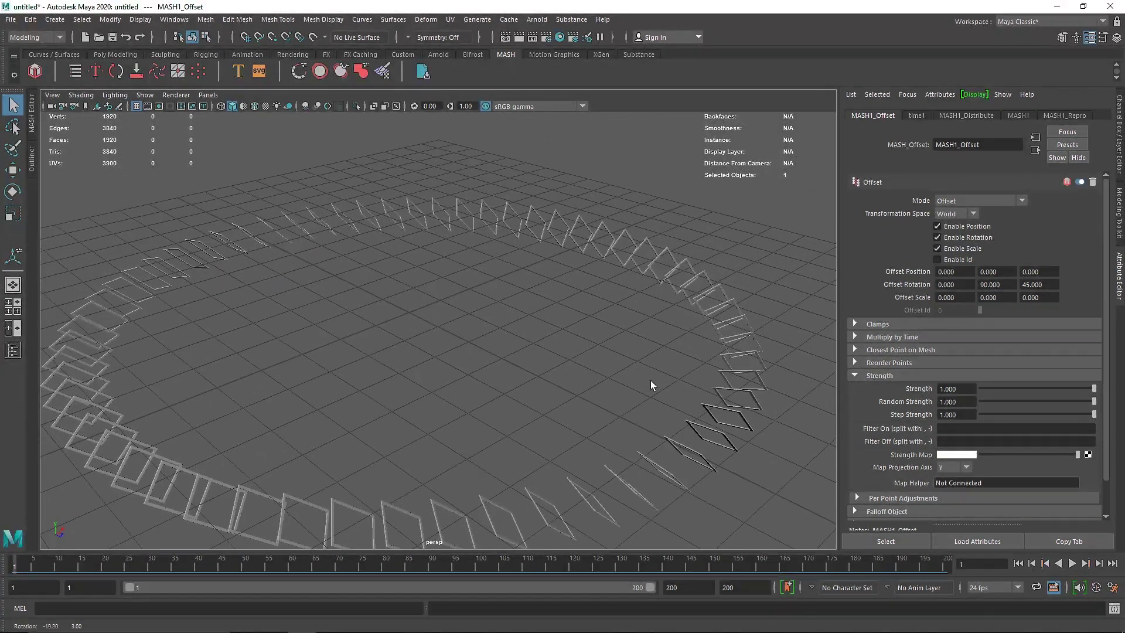
pyautogui.write('-0.5')
pyautogui.press('Return')
pyautogui.hotkey('ctrl', 'c')
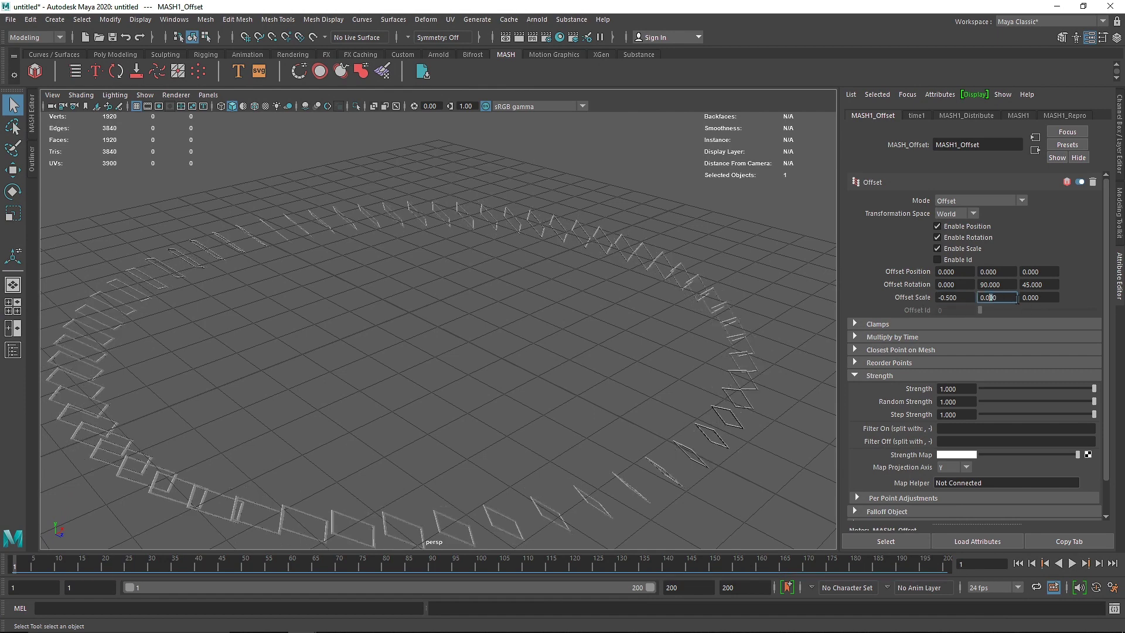
pyautogui.moveTo(1040, 297); pyautogui.dragTo(994, 297)
pyautogui.hotkey('ctrl', 'v')
pyautogui.click(994, 297)
# - Try a Z rotation offset of 50 and return it to 45
pyautogui.keyDown('alt'); pyautogui.moveTo(568, 376); pyautogui.dragTo(458, 359); pyautogui.keyUp('alt')
pyautogui.click(1040, 285)
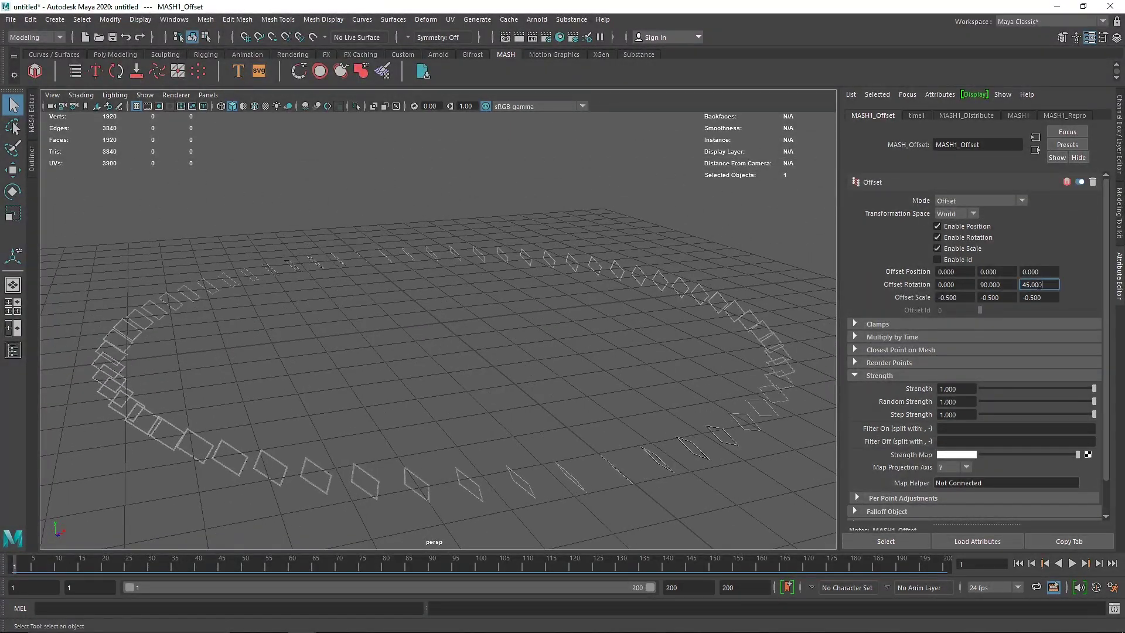
pyautogui.press('Return')
pyautogui.write('50')
pyautogui.press('Return')
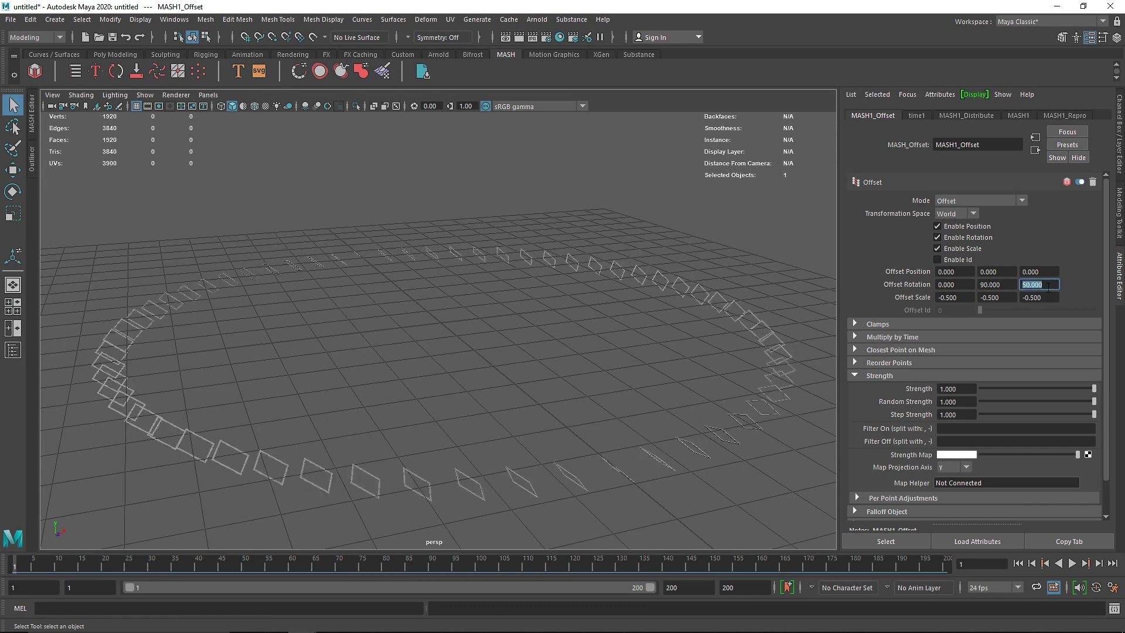
pyautogui.press('Return')
# - Try 120 for the Offset node's Y rotation, then set it to 180
pyautogui.click(989, 285)
pyautogui.write('120')
pyautogui.press('Return')
pyautogui.write('180')
pyautogui.press('Return')
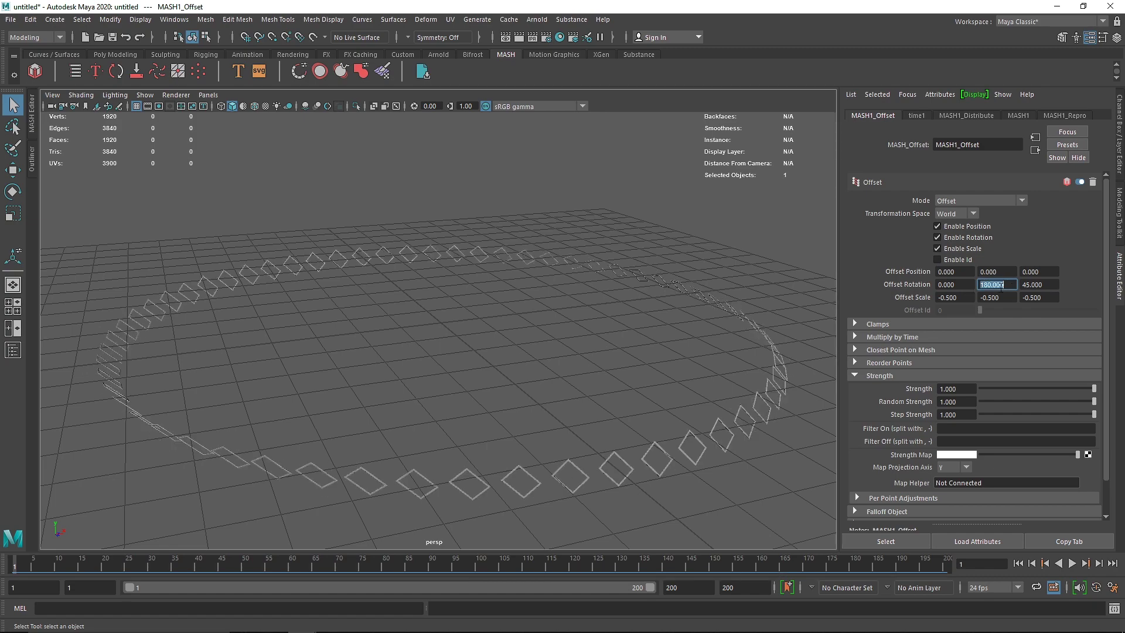
# - Select the ring of frames and reduce its MASH Distribute radius to about 0.476
pyautogui.keyDown('alt'); pyautogui.moveTo(520, 382); pyautogui.dragTo(490, 420); pyautogui.keyUp('alt')
pyautogui.keyDown('alt'); pyautogui.moveTo(490, 351); pyautogui.dragTo(640, 452, button='right'); pyautogui.keyUp('alt')
pyautogui.keyDown('alt'); pyautogui.moveTo(641, 452); pyautogui.dragTo(627, 300, button='middle'); pyautogui.keyUp('alt')
pyautogui.keyDown('alt'); pyautogui.moveTo(586, 395); pyautogui.dragTo(610, 384); pyautogui.keyUp('alt')
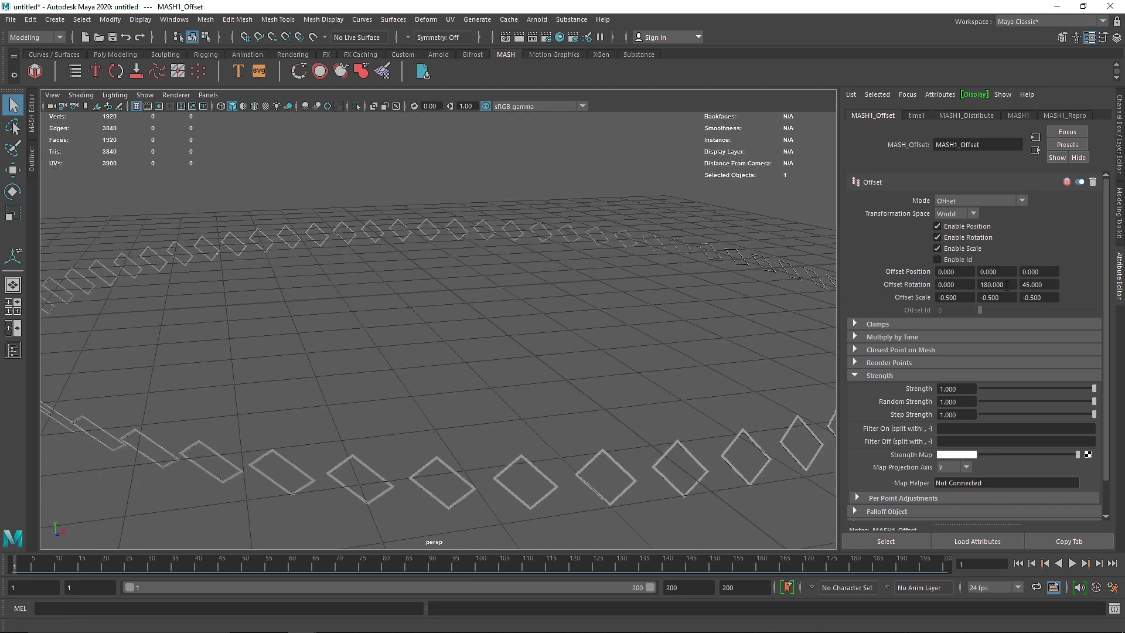
pyautogui.click(558, 485)
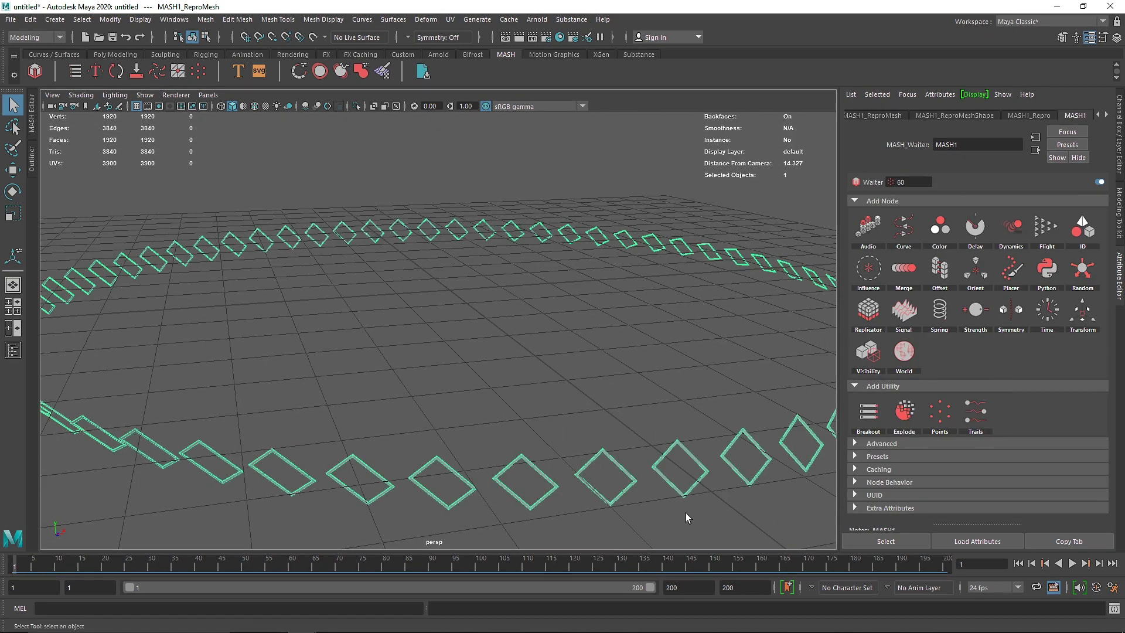
pyautogui.scroll(-4, 1036, 112)
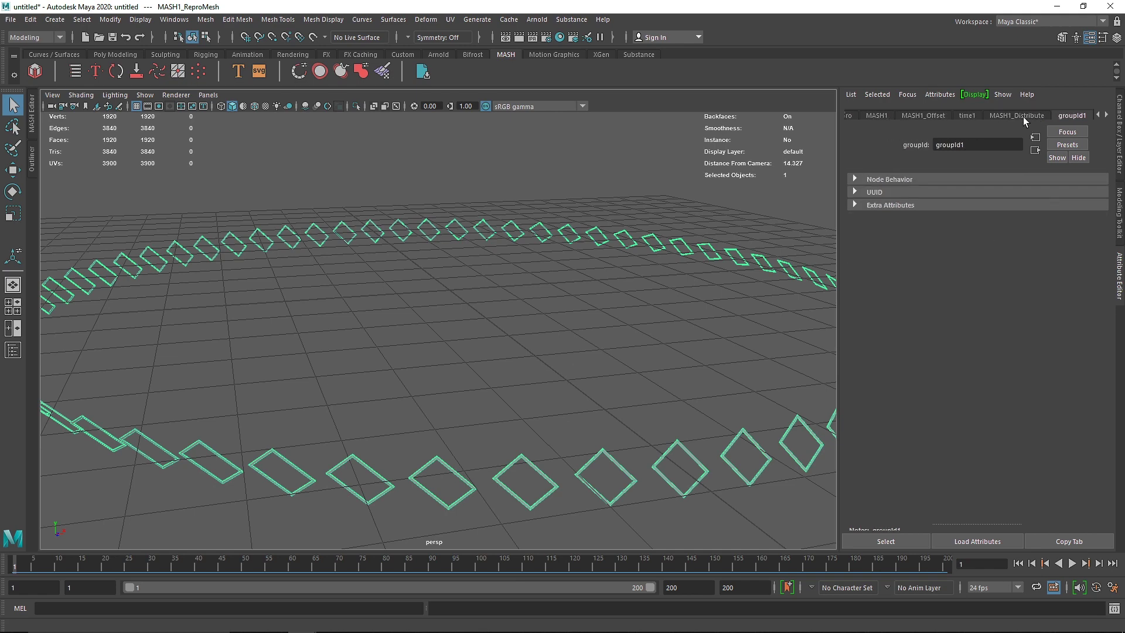
pyautogui.moveTo(1031, 235); pyautogui.dragTo(981, 233)
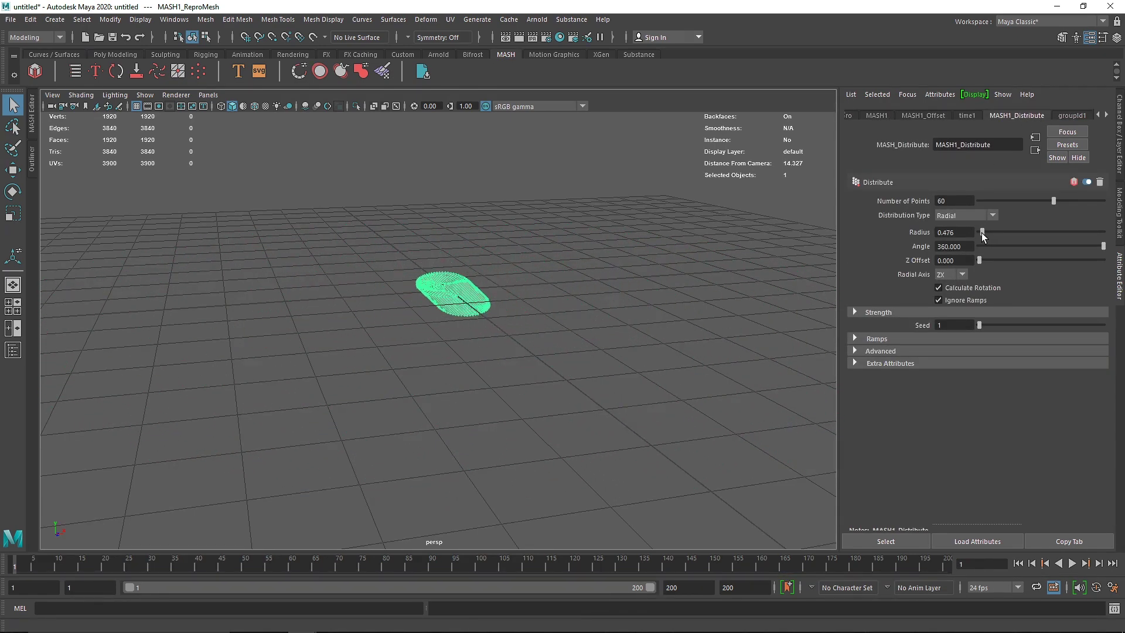
# - Examine the tightened ring of tilted frames up close from different angles
pyautogui.scroll(5, 768, 394)
pyautogui.keyDown('alt'); pyautogui.moveTo(589, 281); pyautogui.dragTo(572, 402, button='middle'); pyautogui.keyUp('alt')
pyautogui.scroll(3, 573, 442)
pyautogui.keyDown('alt'); pyautogui.moveTo(573, 442); pyautogui.dragTo(560, 449); pyautogui.keyUp('alt')
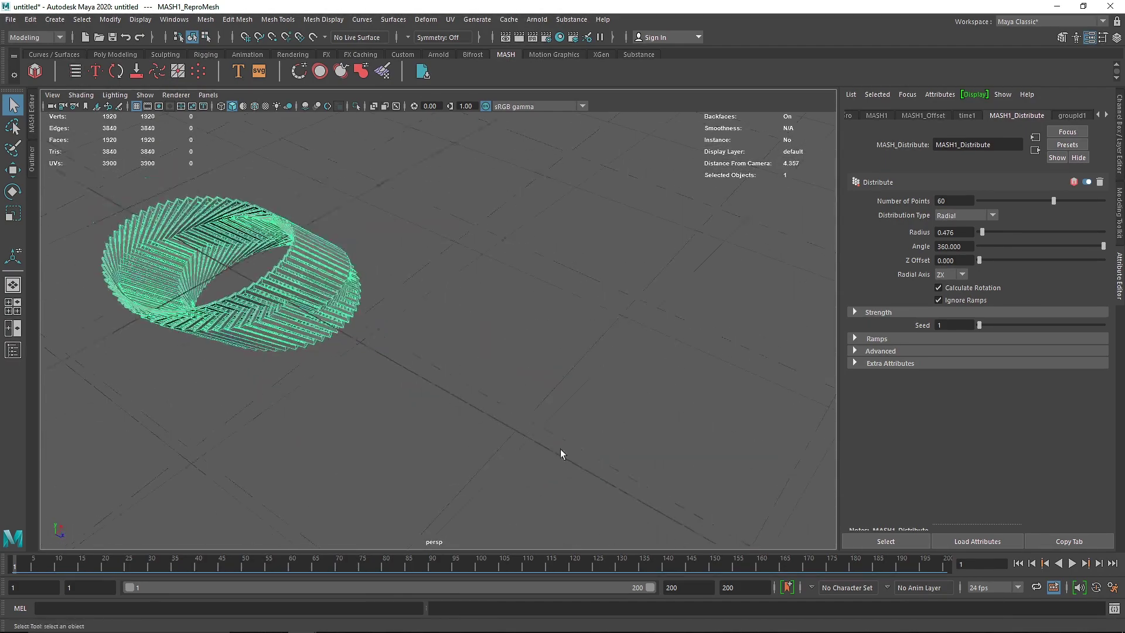
pyautogui.press('f')
pyautogui.click(610, 227)
pyautogui.keyDown('alt'); pyautogui.moveTo(532, 328); pyautogui.dragTo(416, 332); pyautogui.keyUp('alt')
pyautogui.click(521, 308)
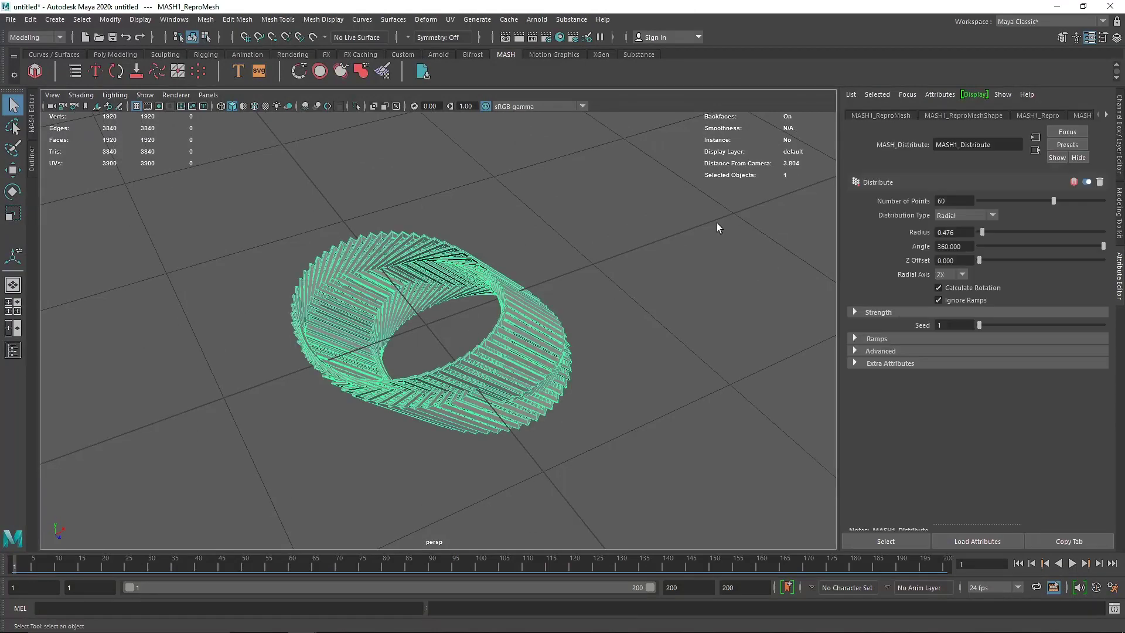
# - Set the Offset node's Z rotation to 0 so the frames in the ring stand upright
pyautogui.click(1038, 116)
pyautogui.click(927, 114)
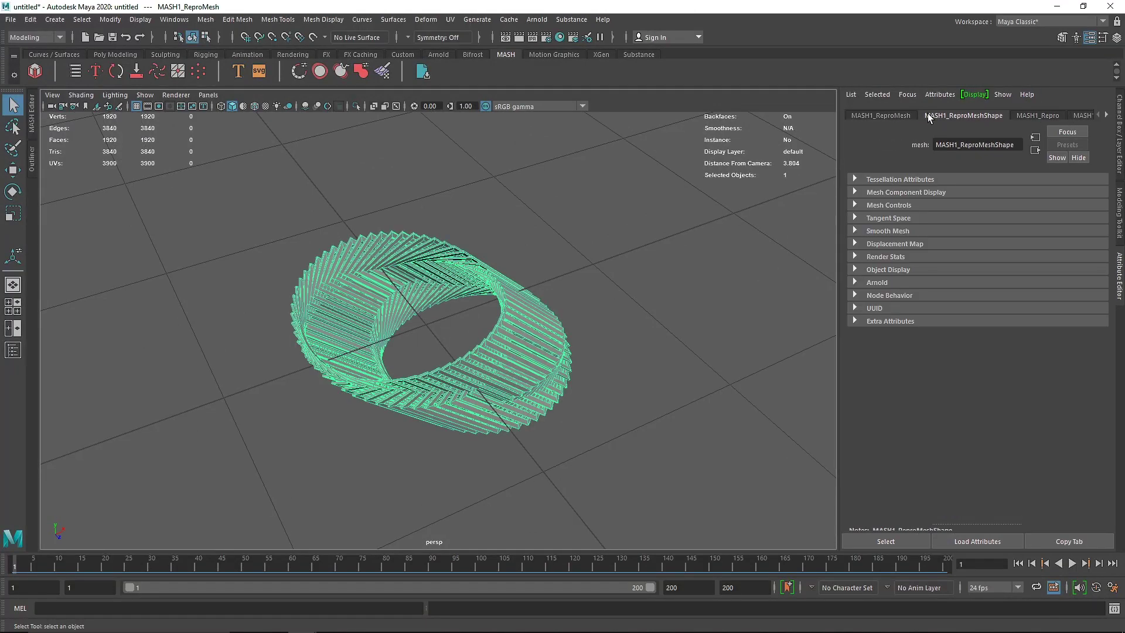
pyautogui.click(1084, 115)
pyautogui.scroll(1, 1083, 115)
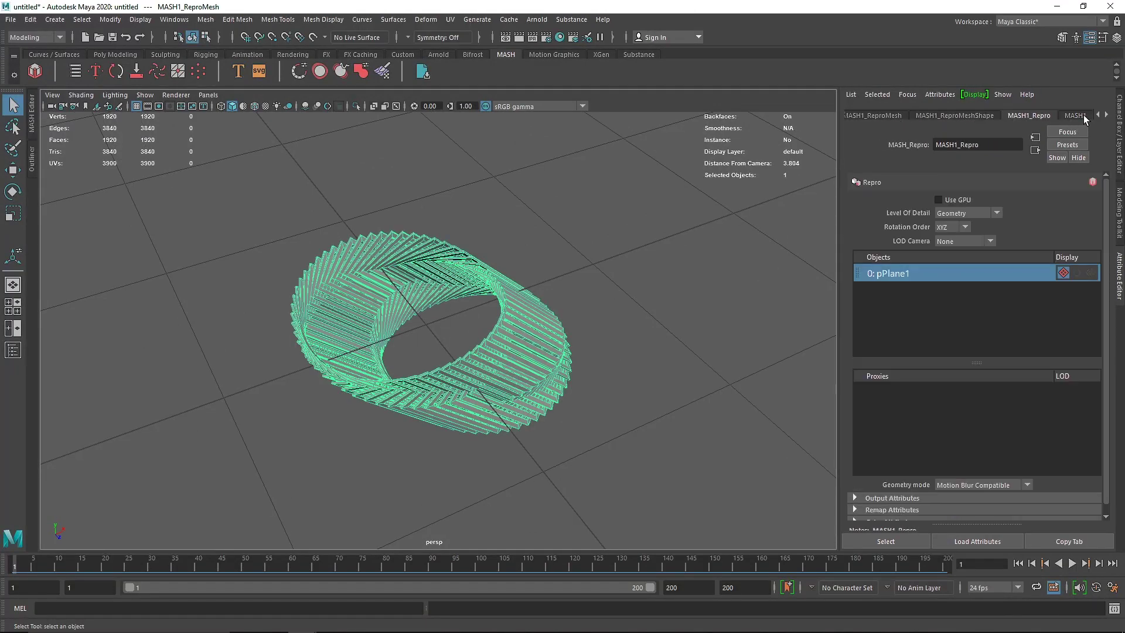
pyautogui.scroll(2, 1084, 115)
pyautogui.scroll(-1, 1084, 115)
pyautogui.click(1060, 115)
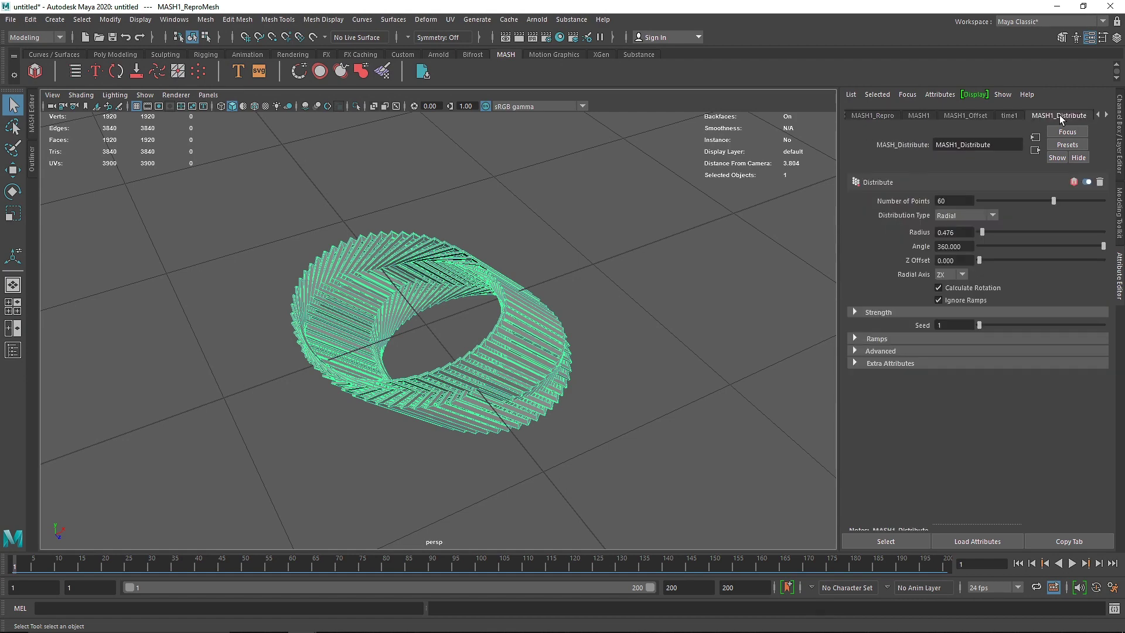
pyautogui.moveTo(1044, 284); pyautogui.dragTo(998, 288)
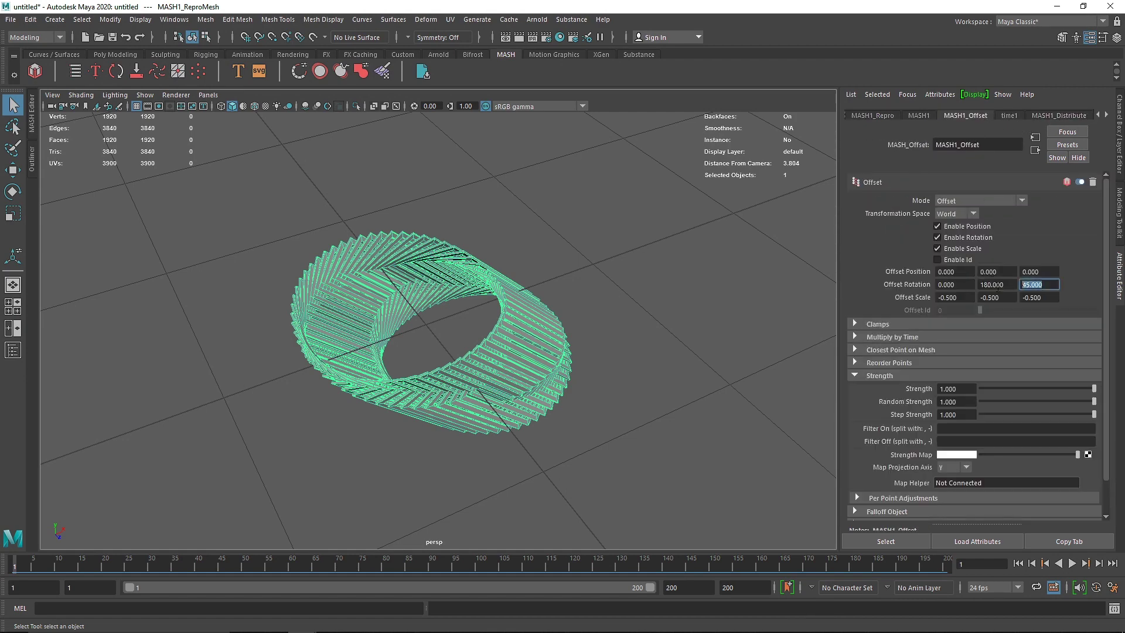
pyautogui.write('0')
pyautogui.click(1006, 286)
pyautogui.click(674, 364)
pyautogui.keyDown('alt'); pyautogui.moveTo(674, 365); pyautogui.dragTo(521, 395); pyautogui.keyUp('alt')
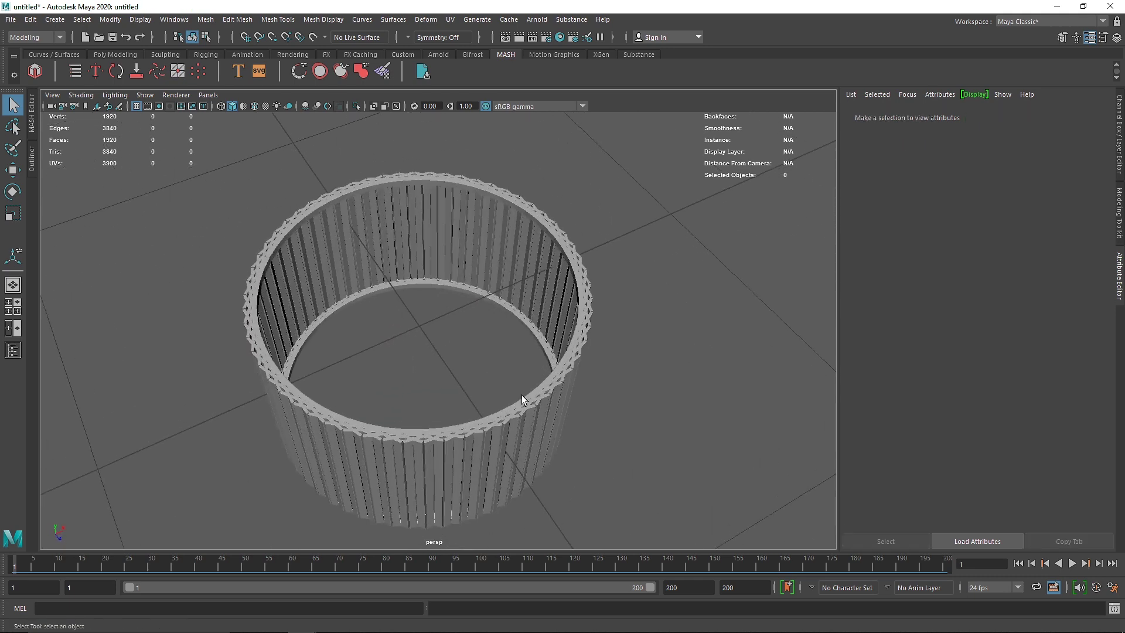
# - Reselect the ring mesh and reduce its MASH Distribute radius to about 0.190
pyautogui.click(543, 232)
pyautogui.scroll(-4, 1017, 111)
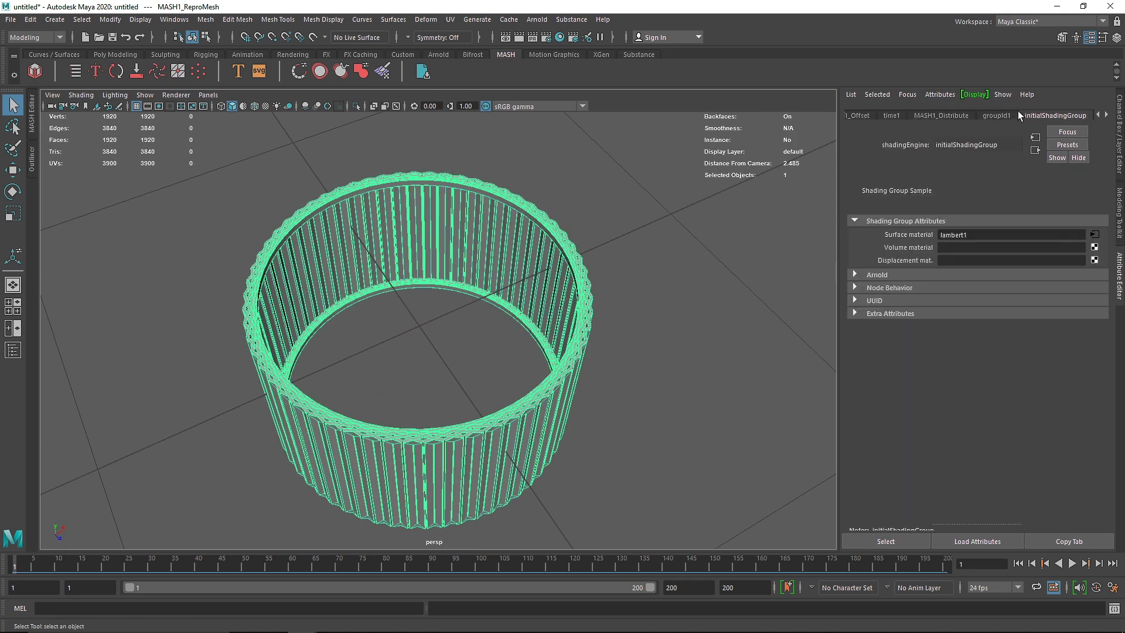
pyautogui.click(925, 117)
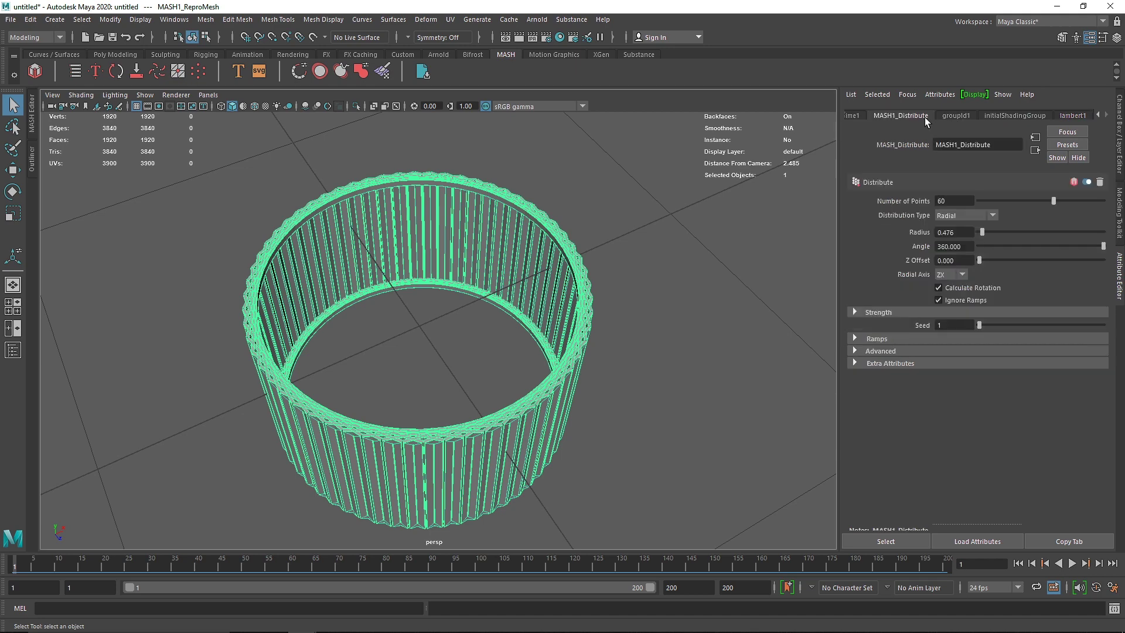
pyautogui.moveTo(982, 233); pyautogui.dragTo(979, 233)
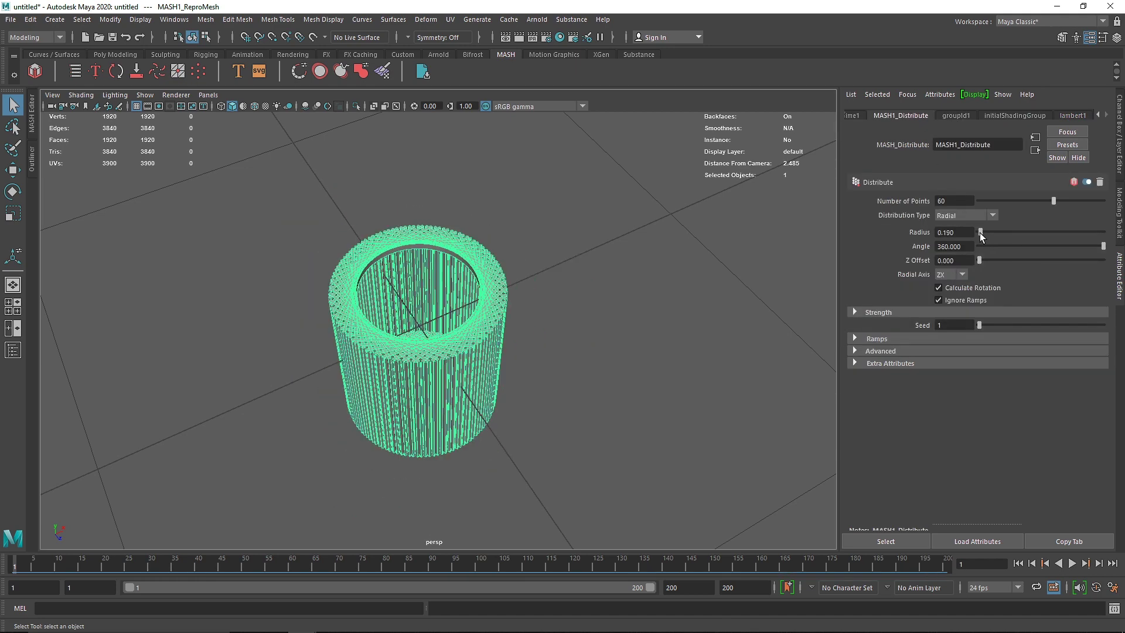
# - Select the ring mesh and create a new falloff object for its MASH Offset node
pyautogui.click(459, 268)
pyautogui.keyDown('alt'); pyautogui.moveTo(460, 268); pyautogui.dragTo(420, 295); pyautogui.keyUp('alt')
pyautogui.keyDown('alt'); pyautogui.moveTo(420, 294); pyautogui.dragTo(517, 324, button='right'); pyautogui.keyUp('alt')
pyautogui.click(533, 267)
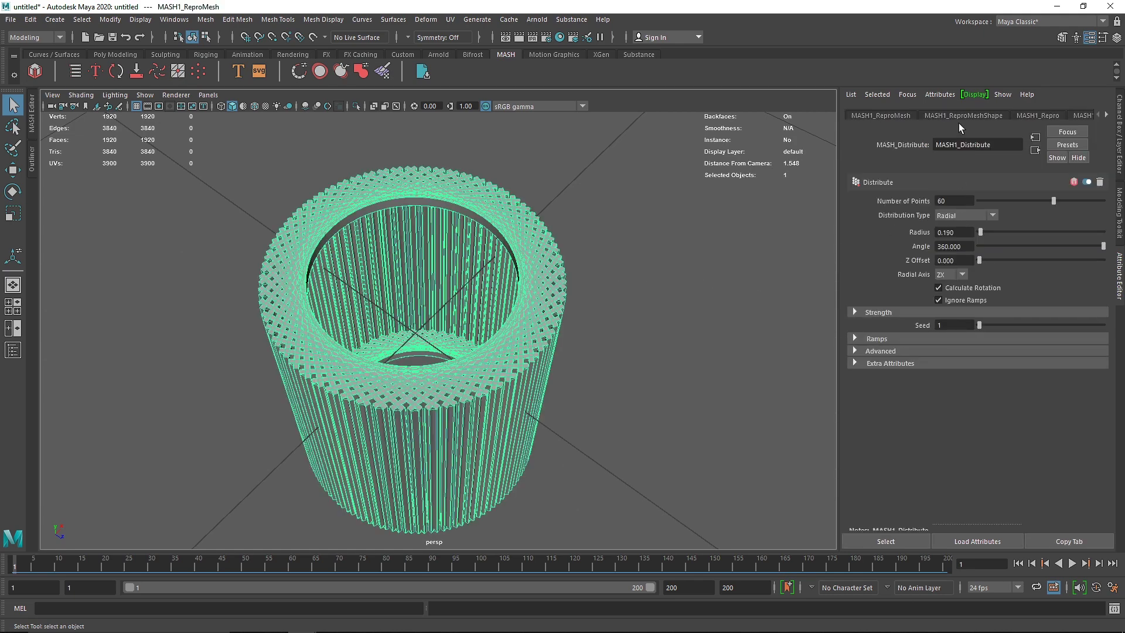
pyautogui.click(998, 116)
pyautogui.click(1029, 114)
pyautogui.scroll(-1, 1029, 111)
pyautogui.scroll(-1, 1030, 115)
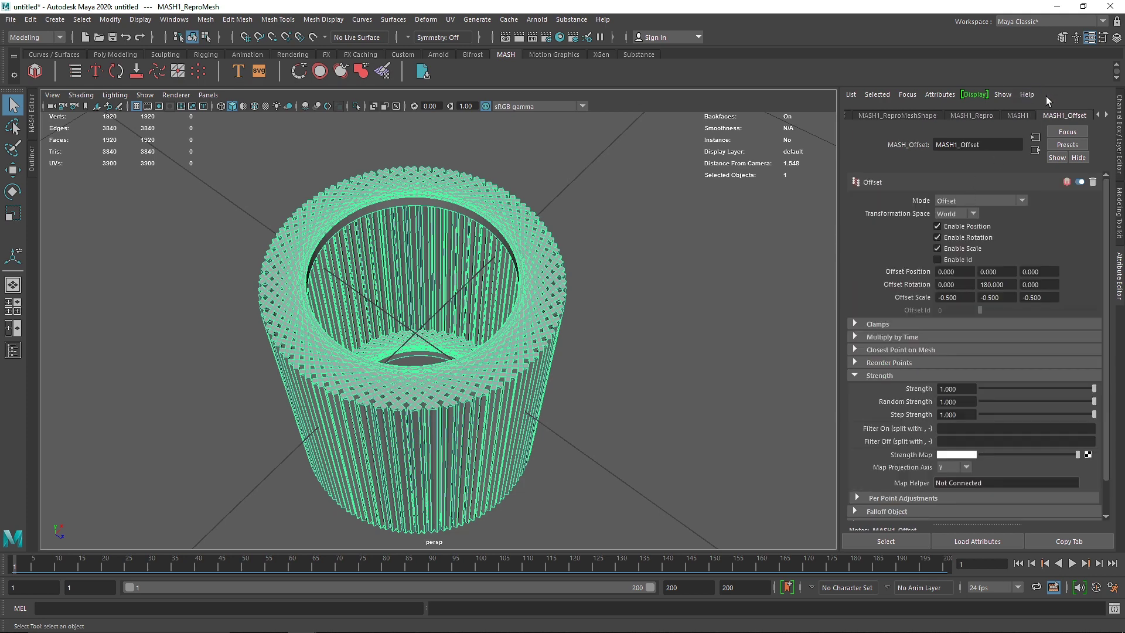
pyautogui.click(882, 376)
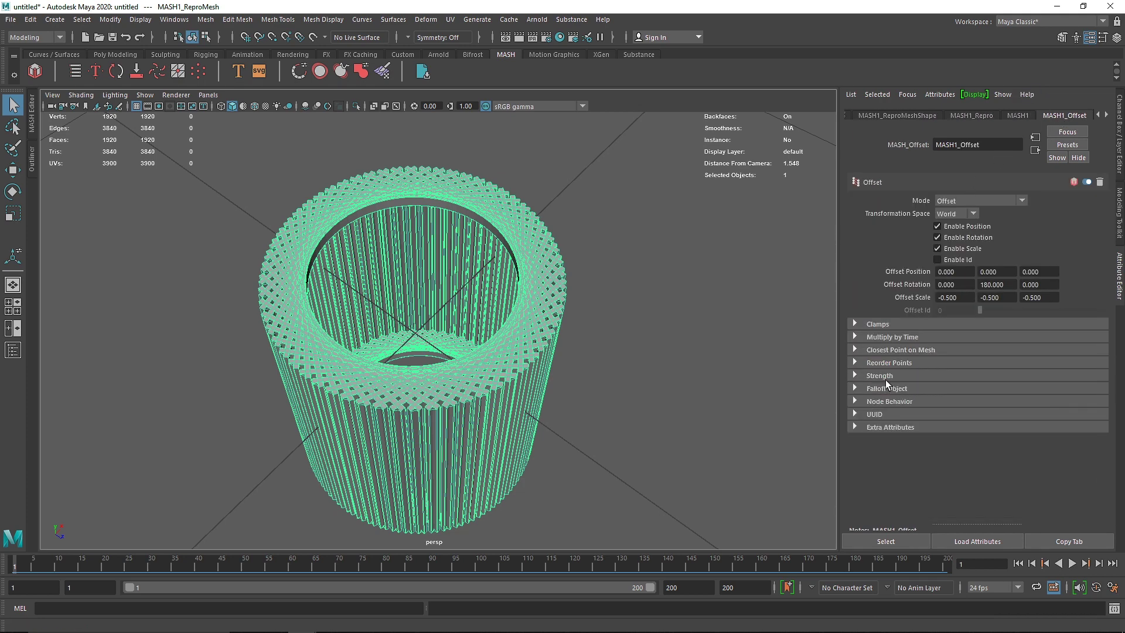
pyautogui.click(919, 390)
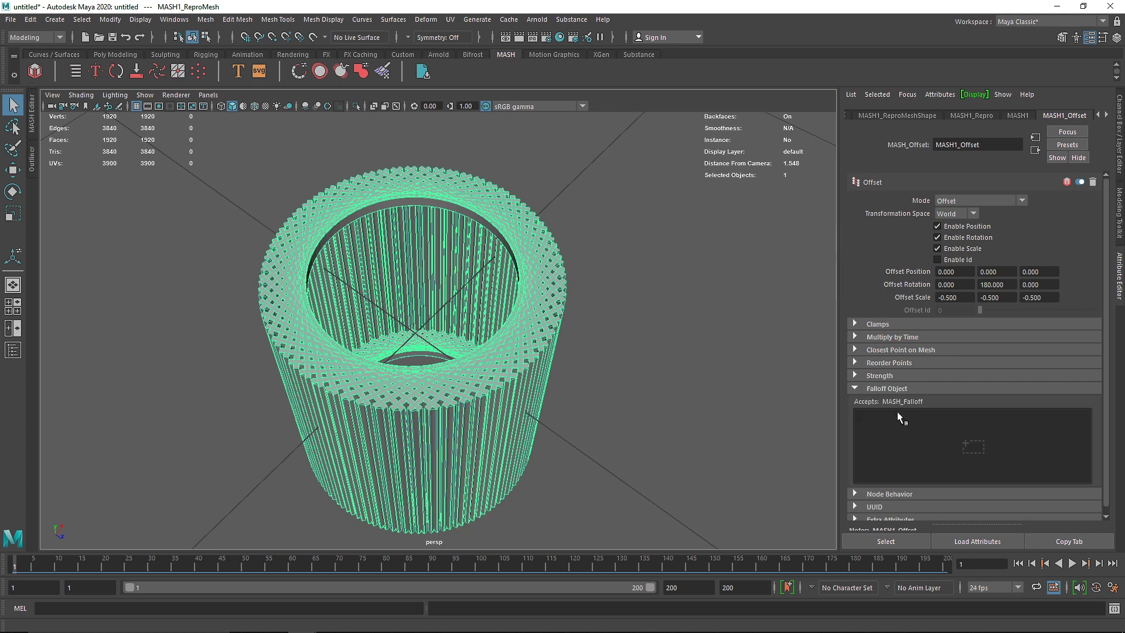
pyautogui.rightClick(888, 423)
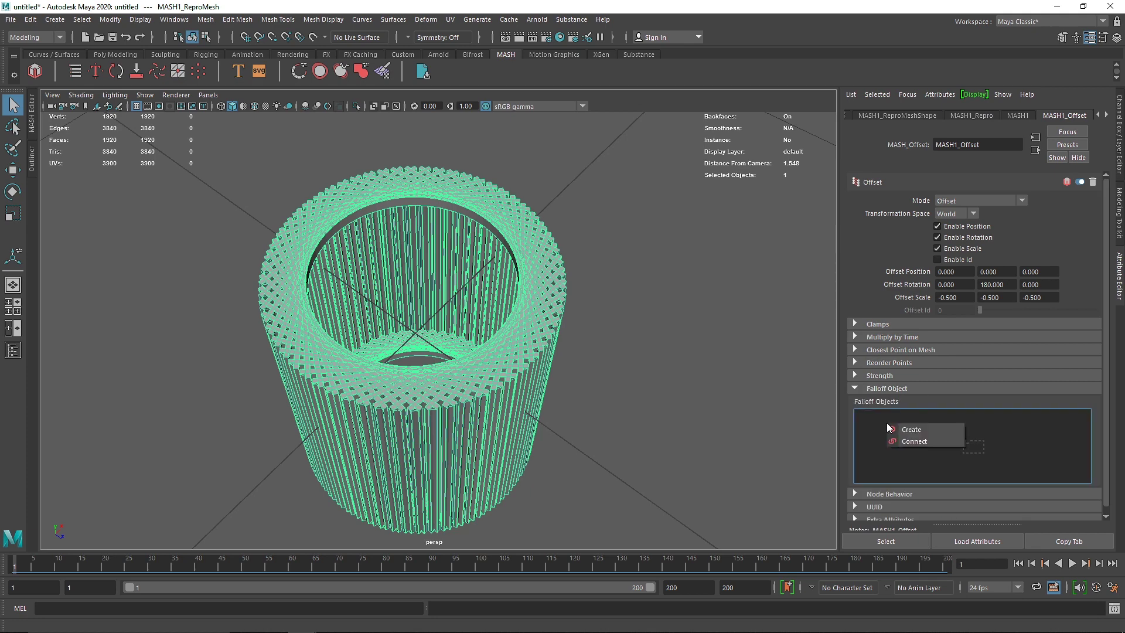
pyautogui.click(932, 429)
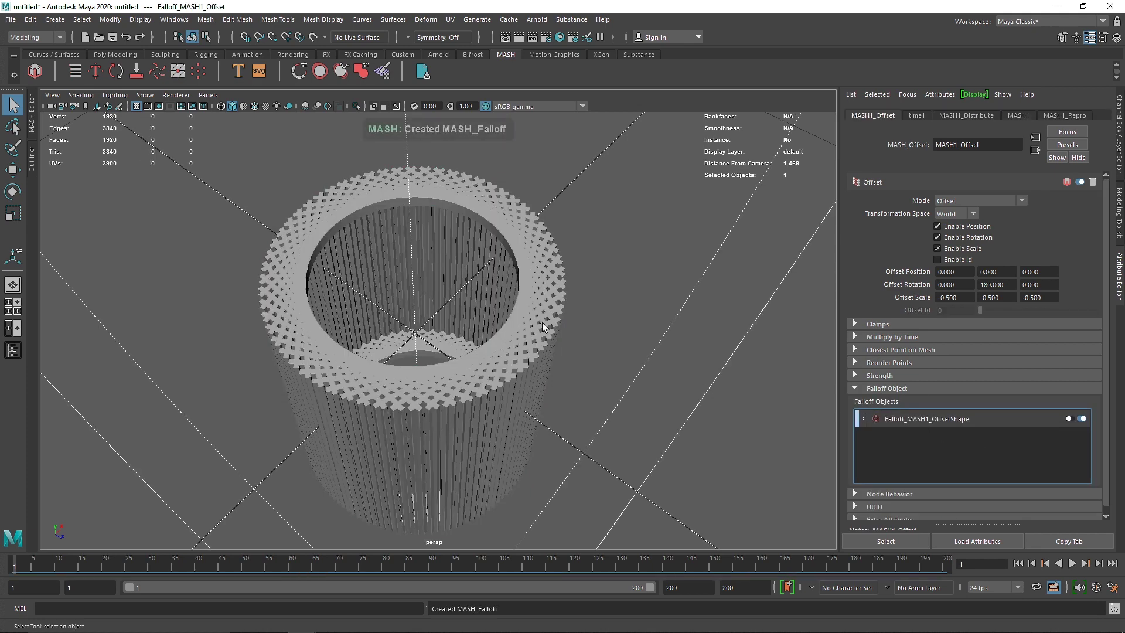
# - Select the falloff sphere and scale it down until it is only somewhat larger than the ring of frames
pyautogui.scroll(-3, 557, 339)
pyautogui.scroll(-2, 557, 339)
pyautogui.keyDown('alt'); pyautogui.moveTo(578, 346); pyautogui.dragTo(605, 292); pyautogui.keyUp('alt')
pyautogui.scroll(2, 605, 292)
pyautogui.click(932, 420)
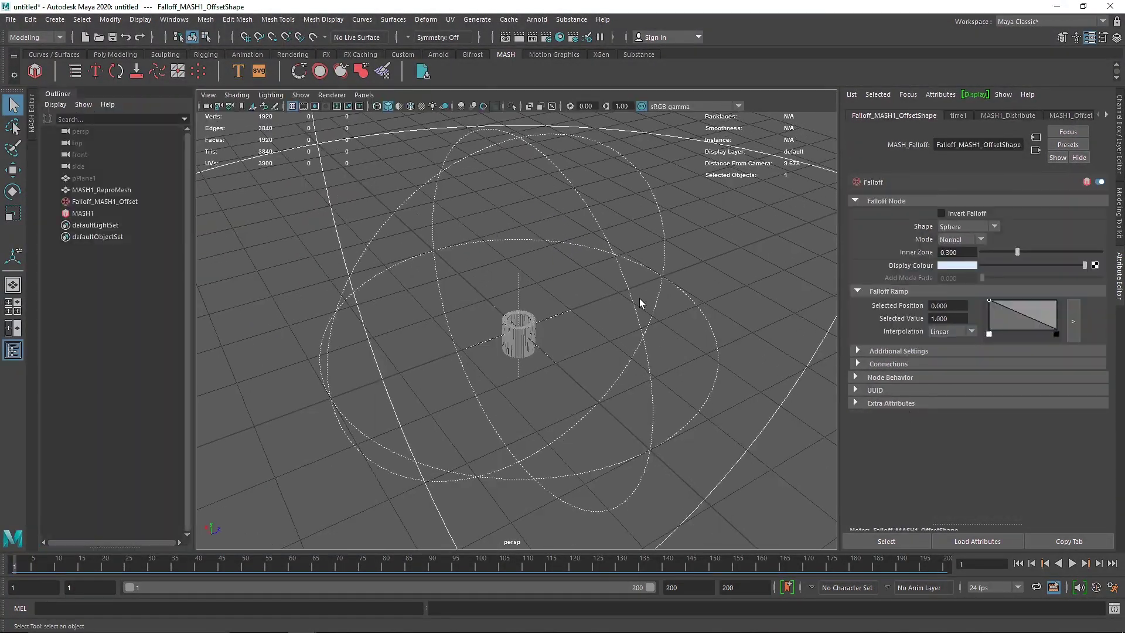
pyautogui.click(629, 266)
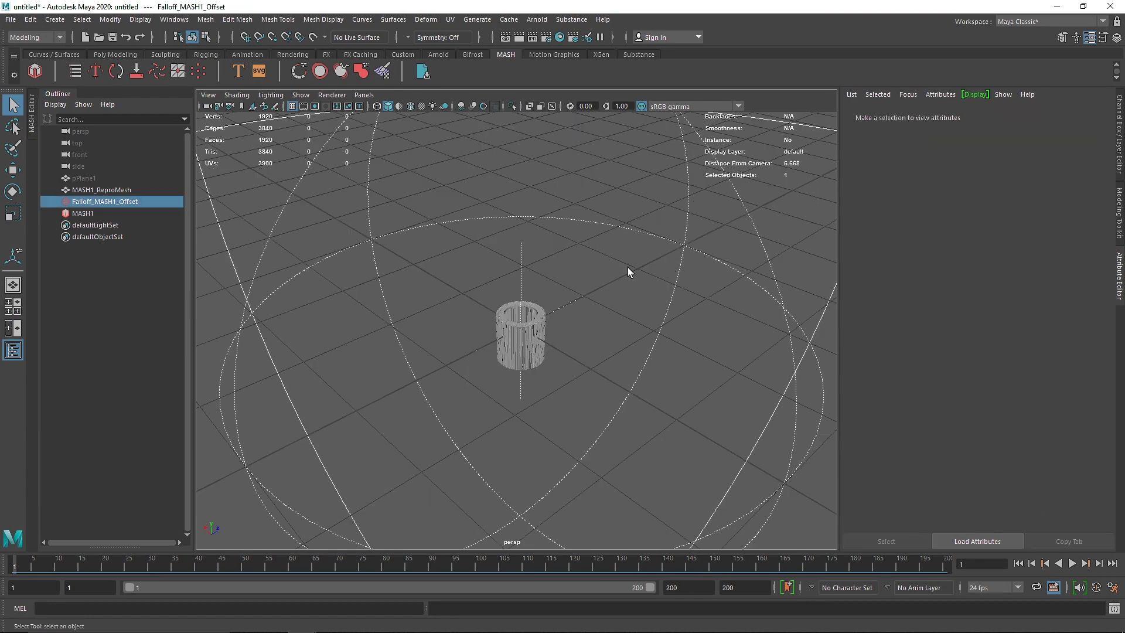
pyautogui.press('r')
pyautogui.moveTo(520, 326)
pyautogui.mouseDown()
pyautogui.moveTo(485, 337)
pyautogui.moveTo(502, 335)
pyautogui.moveTo(490, 345)
pyautogui.moveTo(461, 344)
pyautogui.moveTo(505, 322)
pyautogui.moveTo(535, 328)
pyautogui.moveTo(507, 323)
pyautogui.mouseUp()
pyautogui.press('w')
pyautogui.press('f')
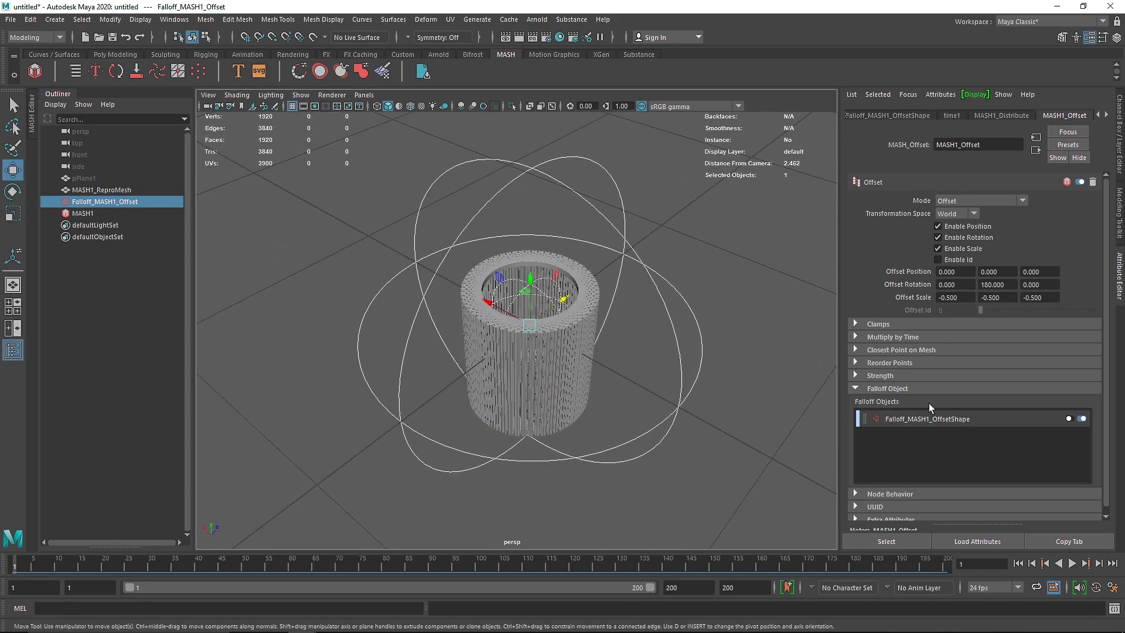
# - Set the falloff's Inner Zone to 0.4
pyautogui.click(927, 418)
pyautogui.moveTo(982, 252); pyautogui.dragTo(1034, 256)
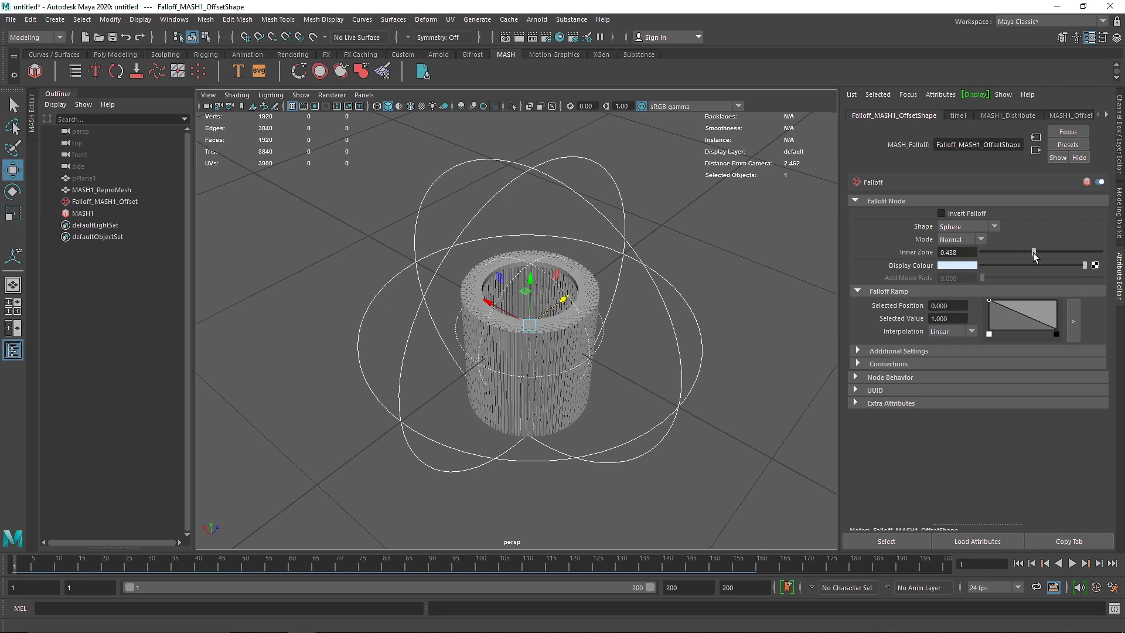
pyautogui.moveTo(967, 252); pyautogui.dragTo(876, 256)
pyautogui.write('.4')
pyautogui.press('Return')
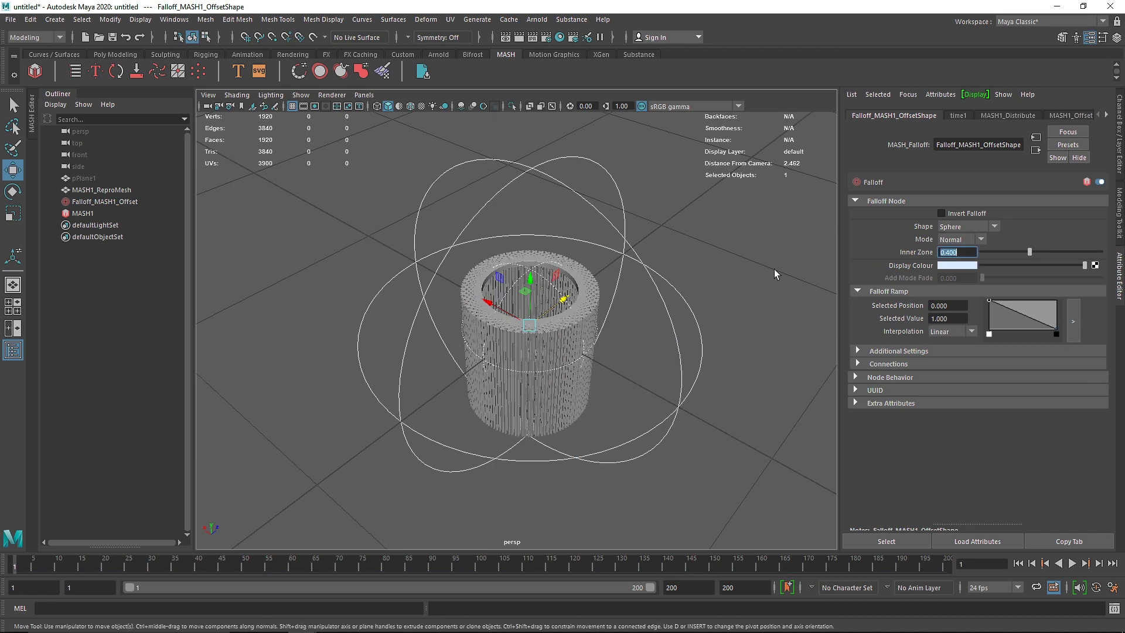
# - Move the falloff sphere along X until it sits clear of the cylinder of frames
pyautogui.moveTo(494, 304); pyautogui.dragTo(237, 282)
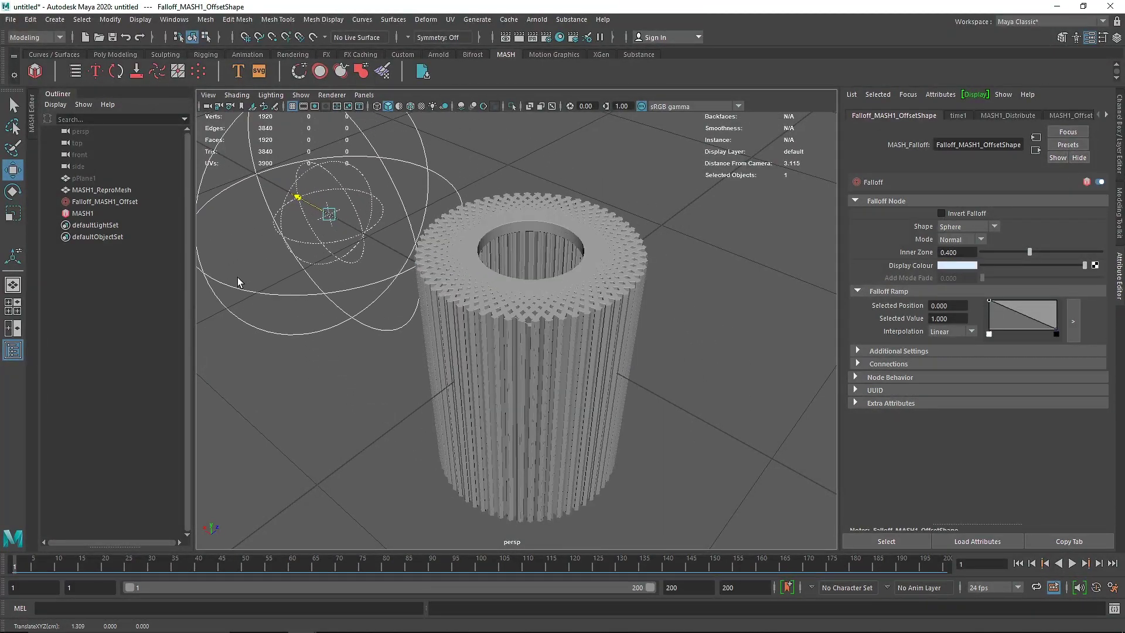
pyautogui.keyDown('alt'); pyautogui.moveTo(427, 319); pyautogui.dragTo(301, 306, button='right'); pyautogui.keyUp('alt')
pyautogui.keyDown('alt'); pyautogui.moveTo(301, 306); pyautogui.dragTo(494, 311); pyautogui.keyUp('alt')
pyautogui.keyDown('alt'); pyautogui.moveTo(494, 311); pyautogui.dragTo(404, 309, button='right'); pyautogui.keyUp('alt')
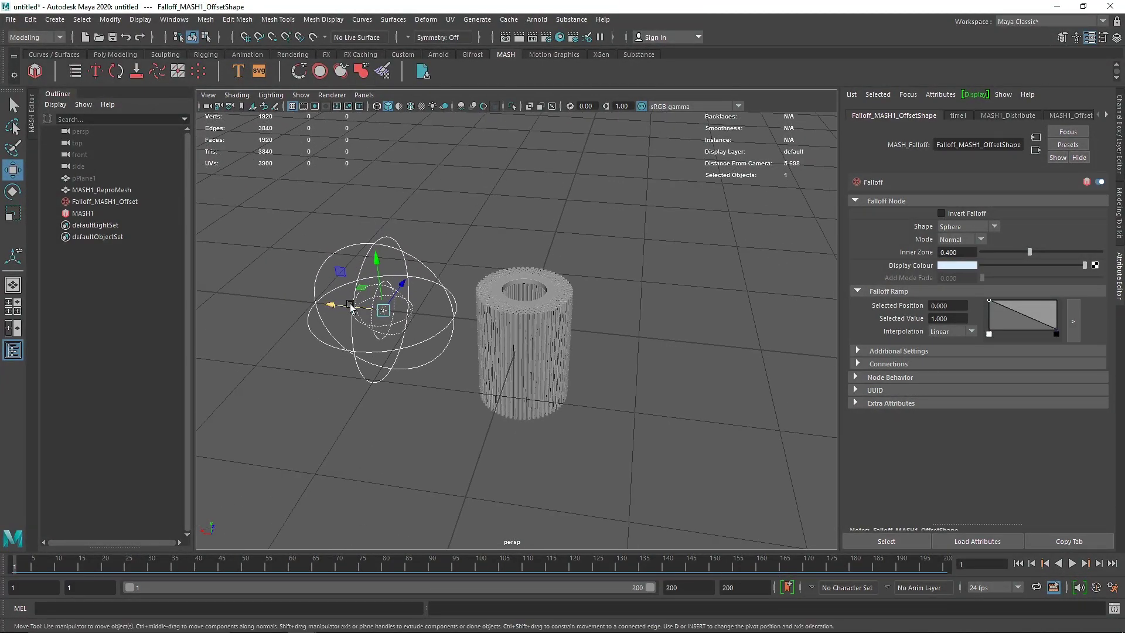
pyautogui.moveTo(337, 309); pyautogui.dragTo(305, 322)
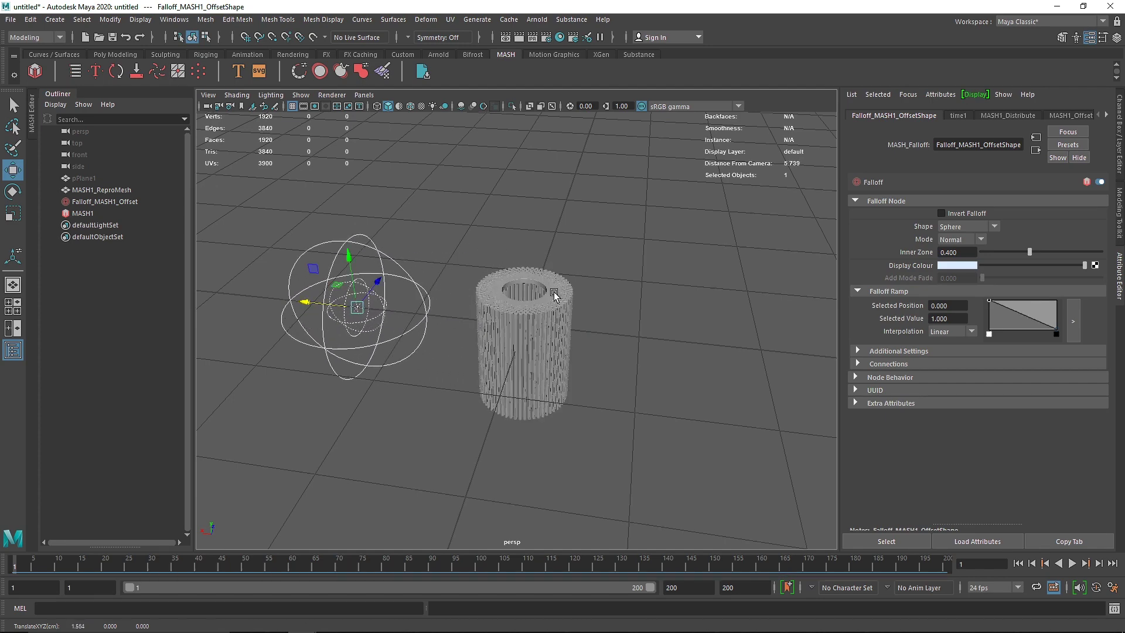
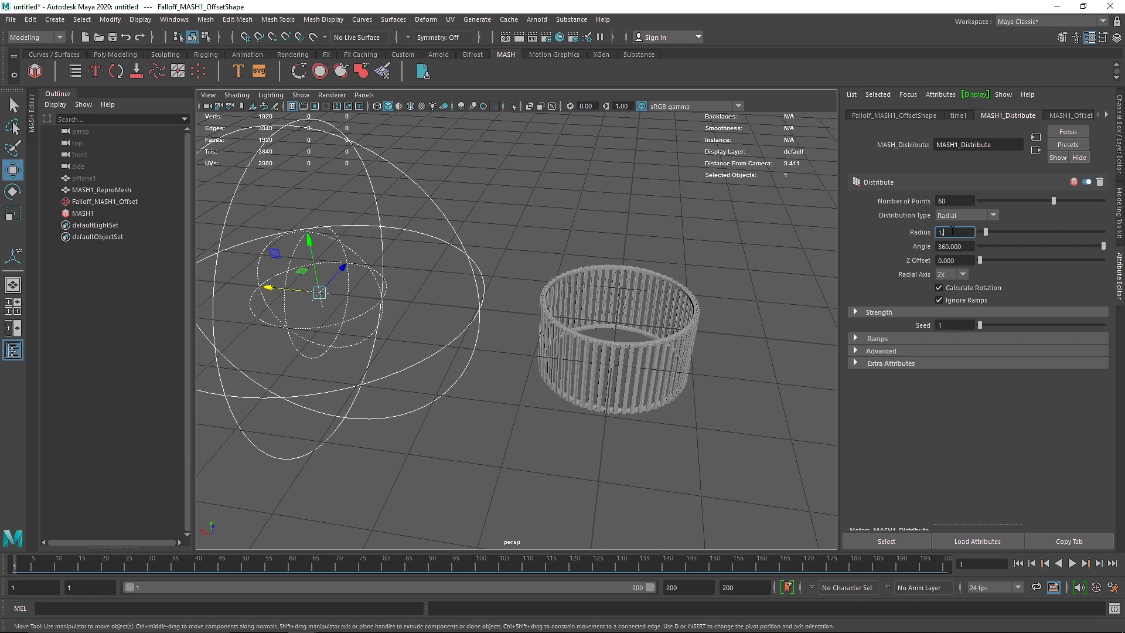
# - Set the Distribute radius to 1.5 and move the falloff sphere along X onto one edge of the ring
pyautogui.keyDown('alt'); pyautogui.moveTo(744, 251); pyautogui.dragTo(608, 249); pyautogui.keyUp('alt')
pyautogui.moveTo(286, 244); pyautogui.dragTo(459, 306)
pyautogui.keyDown('alt'); pyautogui.moveTo(527, 345); pyautogui.dragTo(656, 414, button='right'); pyautogui.keyUp('alt')
pyautogui.keyDown('alt'); pyautogui.moveTo(656, 414); pyautogui.dragTo(606, 354, button='middle'); pyautogui.keyUp('alt')
pyautogui.keyDown('alt'); pyautogui.moveTo(563, 345); pyautogui.dragTo(610, 352); pyautogui.keyUp('alt')
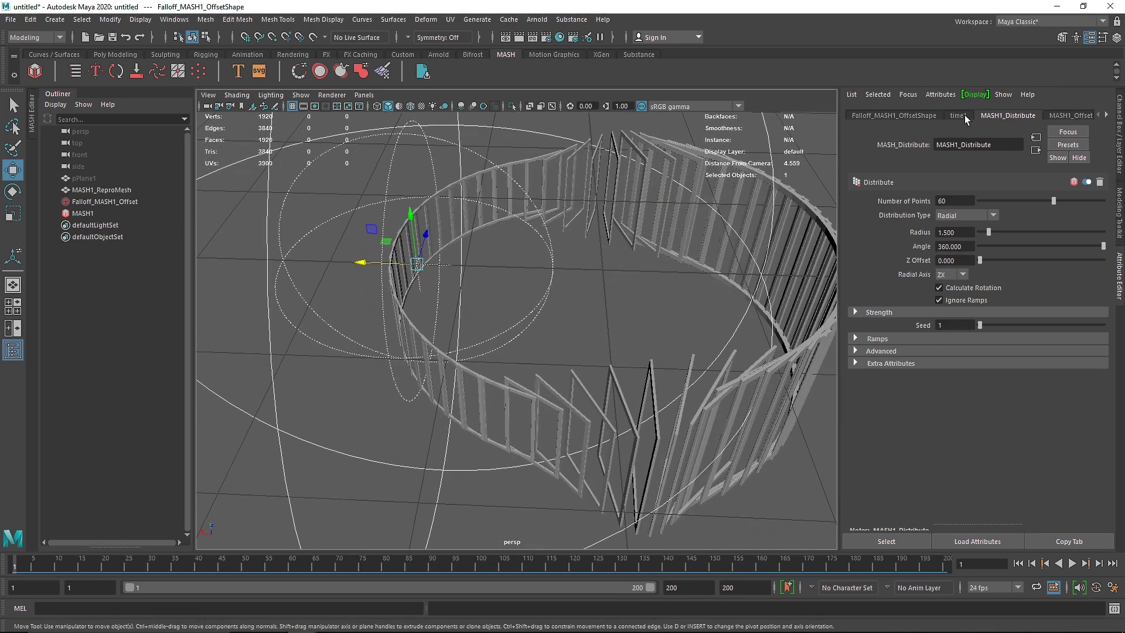
# - Try an Offset Z rotation of 45 and slide the falloff sphere along X into the ring
pyautogui.click(1070, 116)
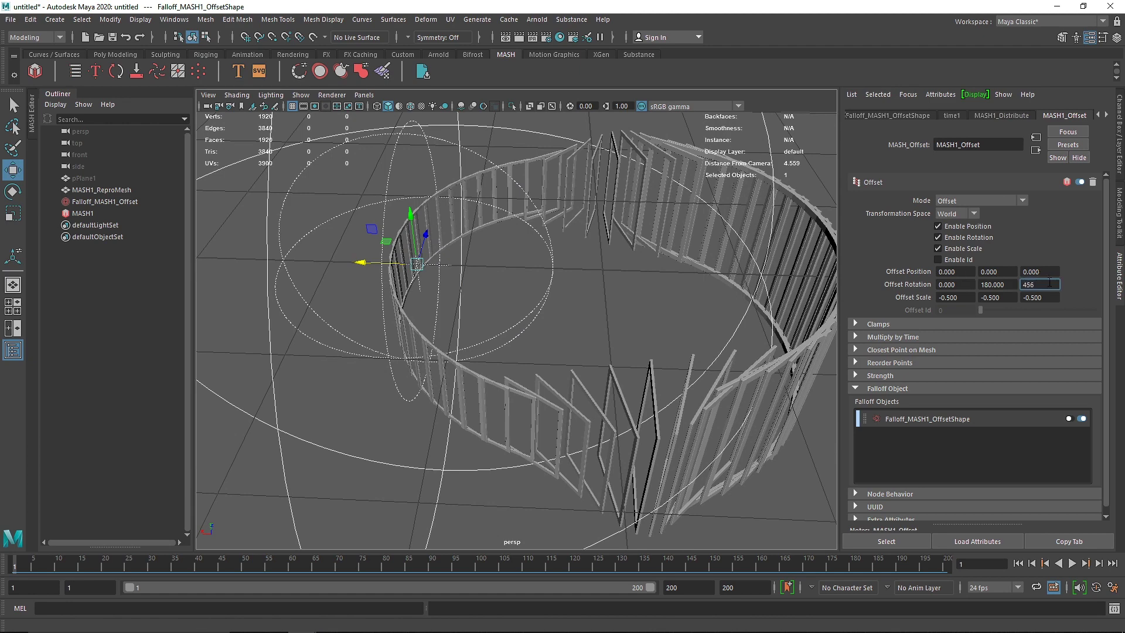
pyautogui.click(1050, 283)
pyautogui.write('45')
pyautogui.press('Return')
pyautogui.moveTo(372, 267); pyautogui.dragTo(472, 279)
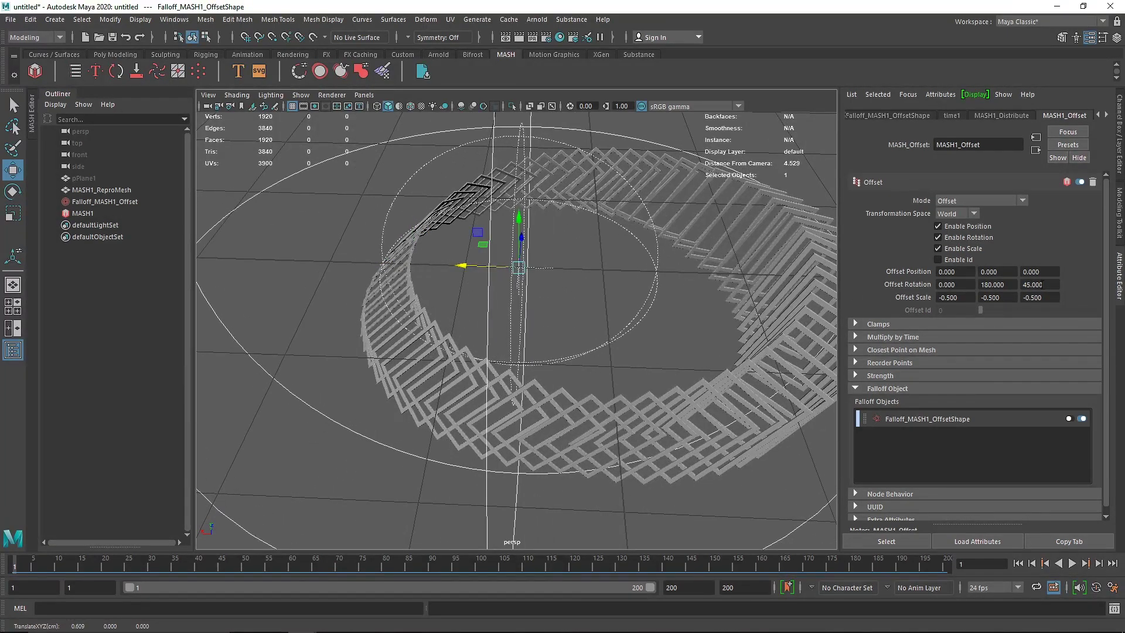
# - Try an Offset Z rotation of 90 while pulling the falloff sphere outward, and reset the Z rotation to 0
pyautogui.write('90')
pyautogui.press('Return')
pyautogui.moveTo(467, 268); pyautogui.dragTo(289, 292)
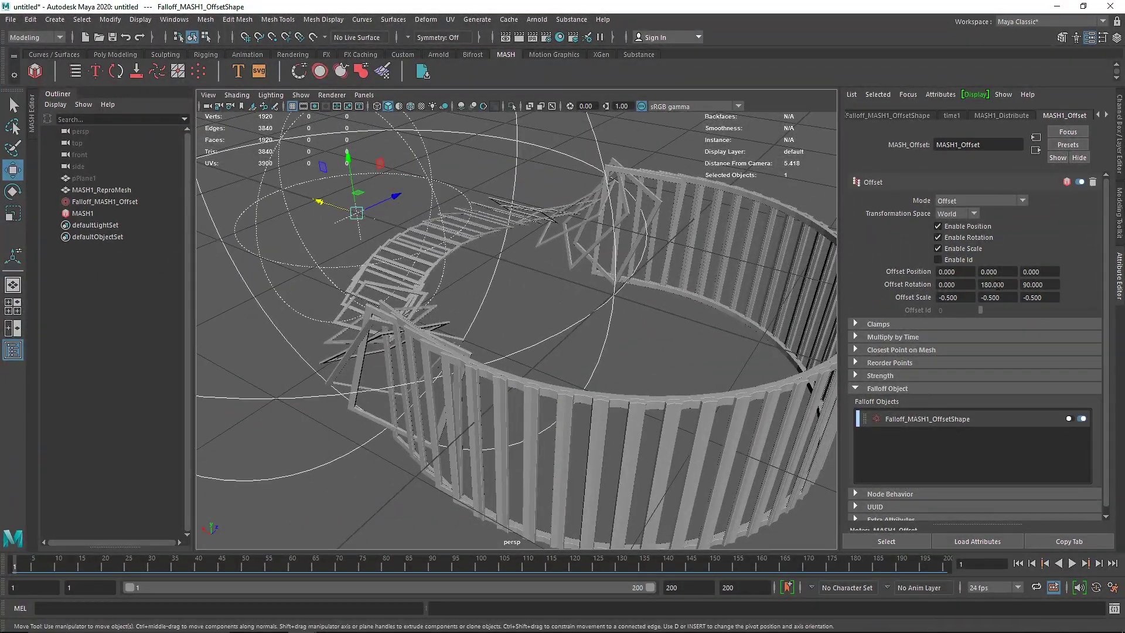
pyautogui.write('0')
pyautogui.press('Return')
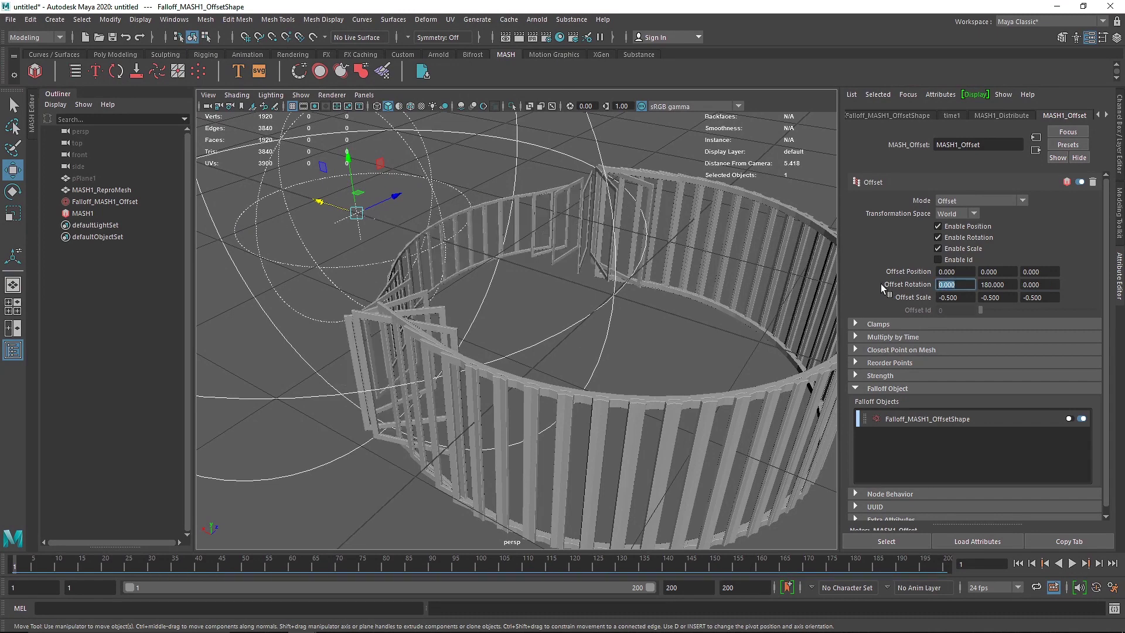
# - Set the Offset node's X rotation to 90 after trying 45, and move the falloff sphere into the ring
pyautogui.write('45')
pyautogui.press('Return')
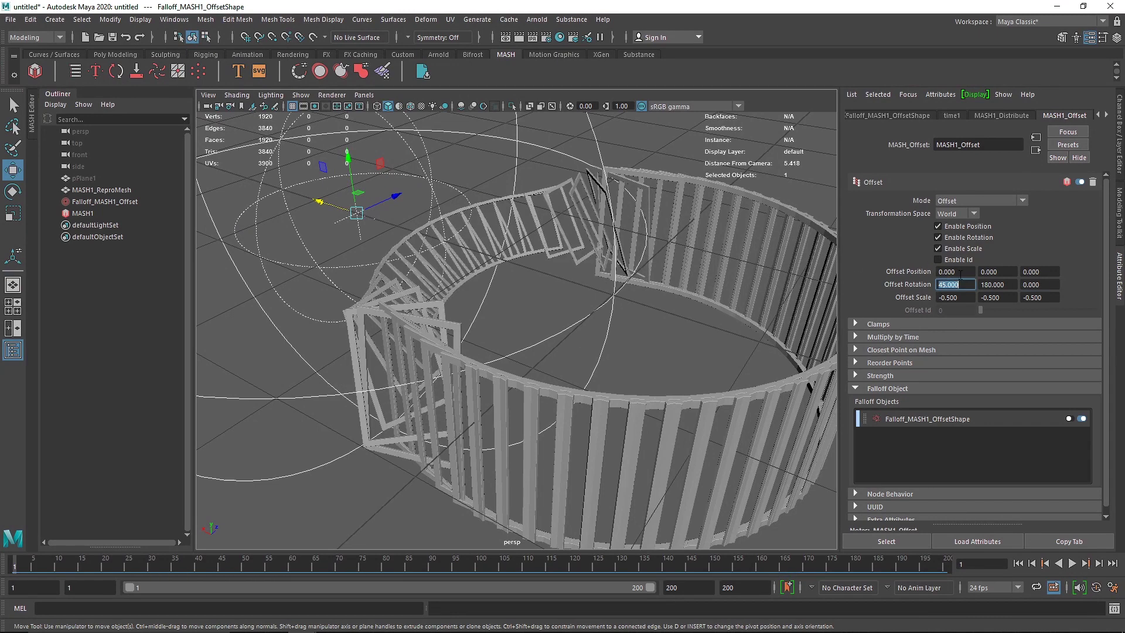
pyautogui.press('Return')
pyautogui.moveTo(319, 200); pyautogui.dragTo(535, 293)
pyautogui.scroll(3, 533, 292)
# - Set the Offset node's Z rotation to 25 after trying 45
pyautogui.write('45')
pyautogui.press('Return')
pyautogui.keyDown('alt'); pyautogui.moveTo(645, 304); pyautogui.dragTo(546, 290); pyautogui.keyUp('alt')
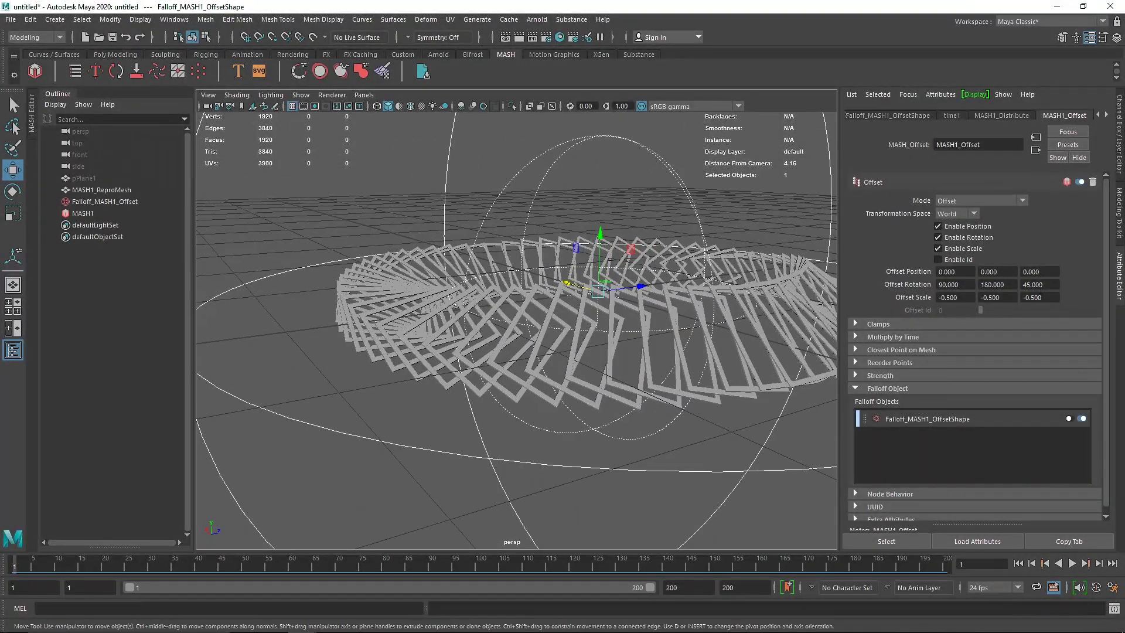
pyautogui.write('25')
pyautogui.press('Return')
# - Slide the falloff sphere back out along X so its influence reaches only one side of the ring
pyautogui.keyDown('alt'); pyautogui.moveTo(473, 296); pyautogui.dragTo(598, 314); pyautogui.keyUp('alt')
pyautogui.moveTo(514, 298); pyautogui.dragTo(332, 296)
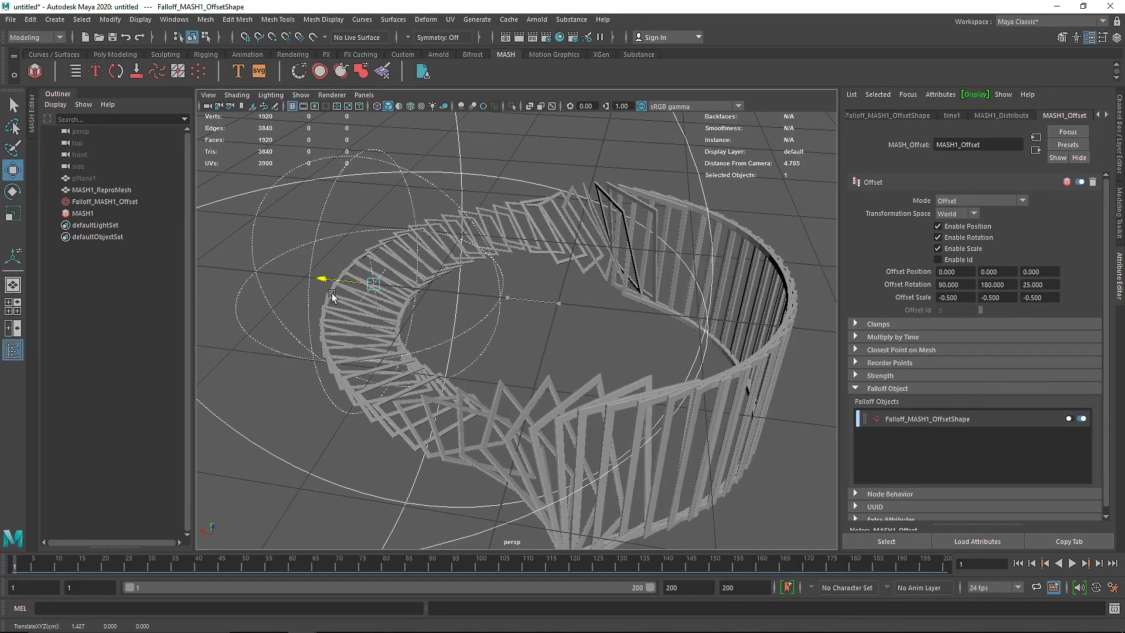
pyautogui.moveTo(332, 297); pyautogui.dragTo(184, 286)
pyautogui.keyDown('alt'); pyautogui.moveTo(369, 326); pyautogui.dragTo(539, 341, button='middle'); pyautogui.keyUp('alt')
pyautogui.moveTo(346, 278); pyautogui.dragTo(295, 282)
pyautogui.scroll(-3, 546, 306)
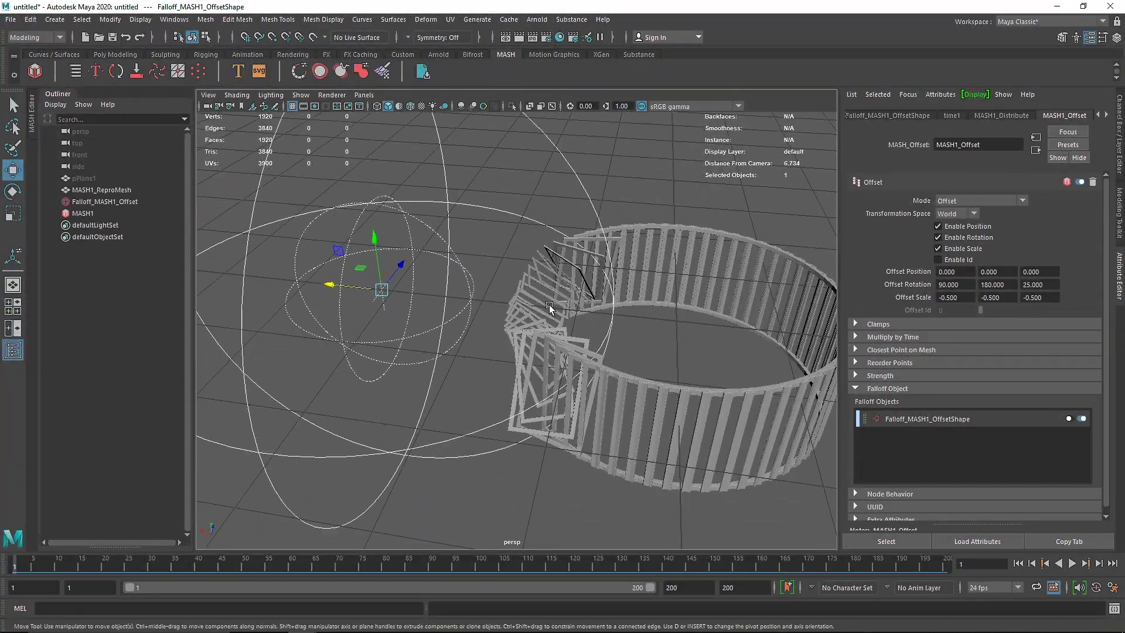
pyautogui.keyDown('alt'); pyautogui.moveTo(546, 306); pyautogui.dragTo(363, 307); pyautogui.keyUp('alt')
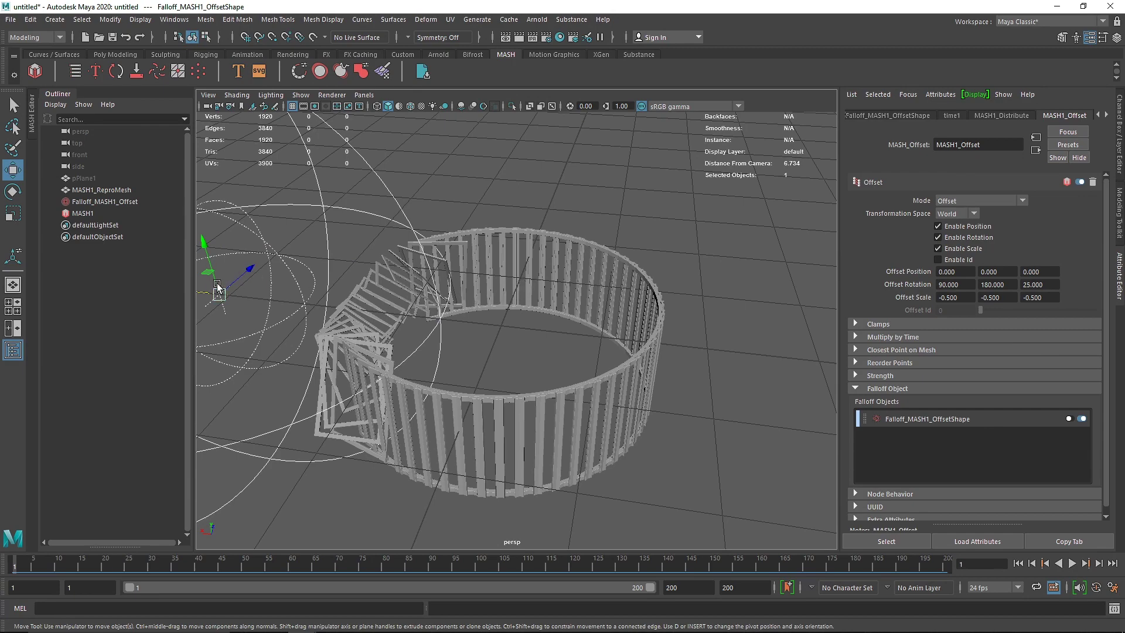
pyautogui.moveTo(195, 290)
pyautogui.mouseDown()
pyautogui.moveTo(207, 291)
pyautogui.moveTo(196, 291)
pyautogui.mouseUp()
# - Set the Offset node's scale to -0.6 on all three axes
pyautogui.keyDown('alt'); pyautogui.moveTo(368, 322); pyautogui.dragTo(388, 325, button='middle'); pyautogui.keyUp('alt')
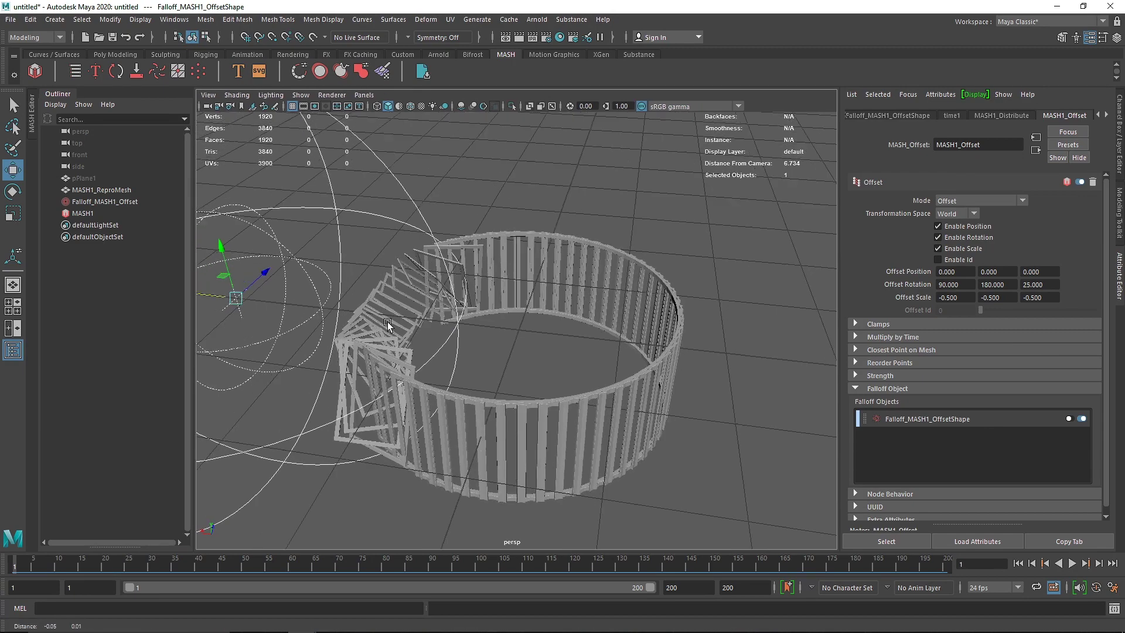
pyautogui.keyDown('alt'); pyautogui.moveTo(388, 326); pyautogui.dragTo(514, 314); pyautogui.keyUp('alt')
pyautogui.keyDown('alt'); pyautogui.moveTo(515, 314); pyautogui.dragTo(549, 347, button='right'); pyautogui.keyUp('alt')
pyautogui.keyDown('alt'); pyautogui.moveTo(507, 322); pyautogui.dragTo(507, 373, button='middle'); pyautogui.keyUp('alt')
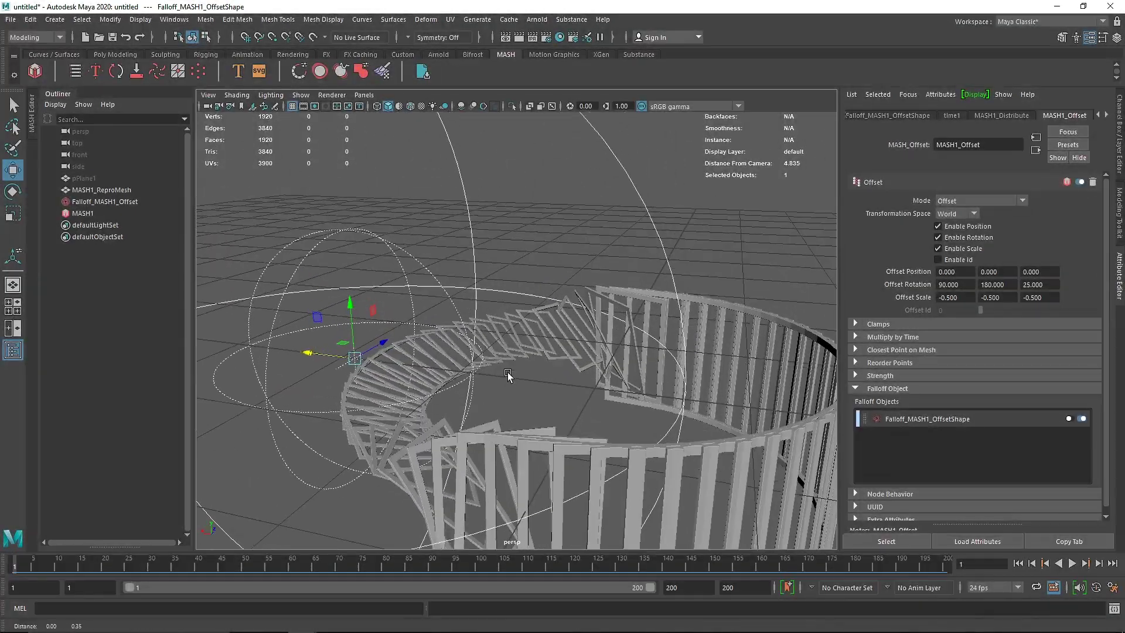
pyautogui.keyDown('alt'); pyautogui.moveTo(507, 375); pyautogui.dragTo(504, 384); pyautogui.keyUp('alt')
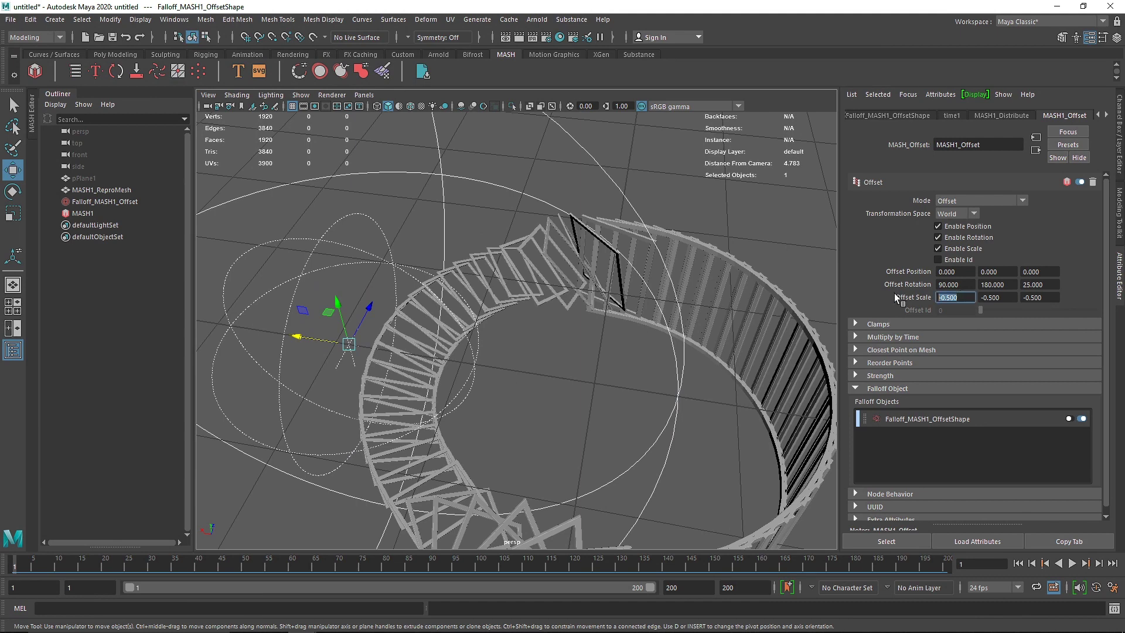
pyautogui.write('-0.6')
pyautogui.press('Return')
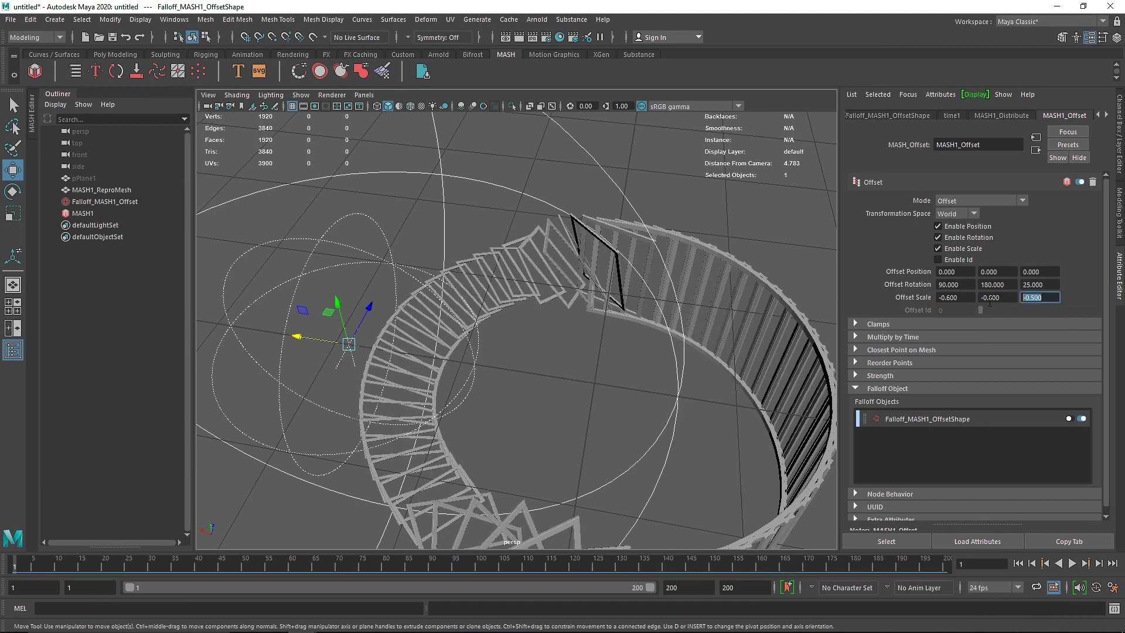
pyautogui.write('-0.6')
pyautogui.click(990, 297)
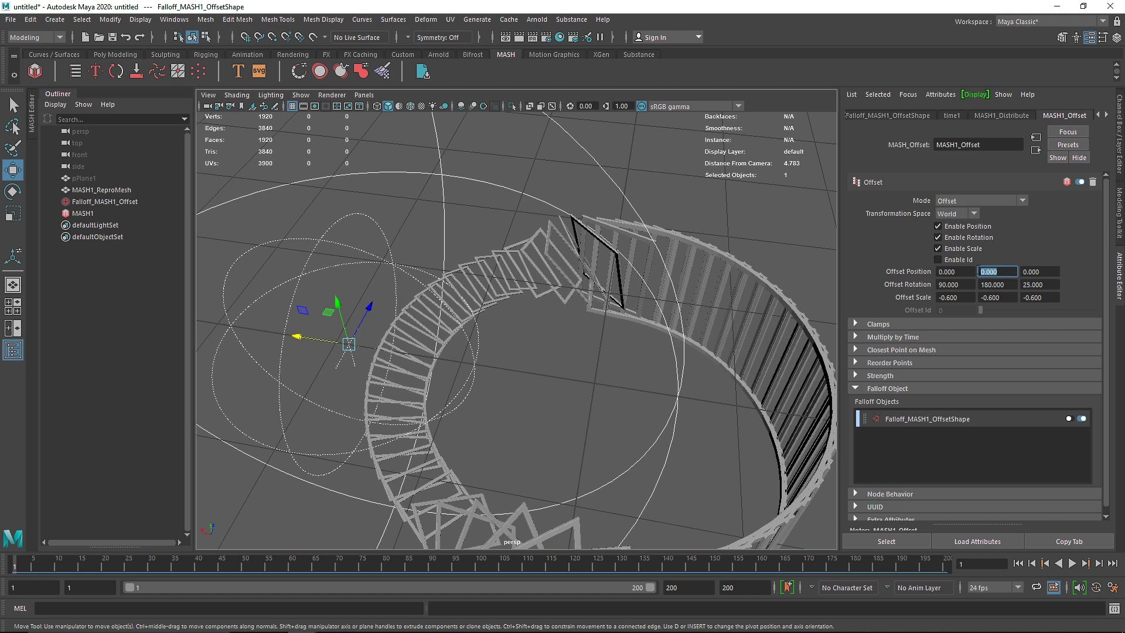
# - Try Y offset positions of 90 and 1 on the Offset node
pyautogui.write('90')
pyautogui.press('Return')
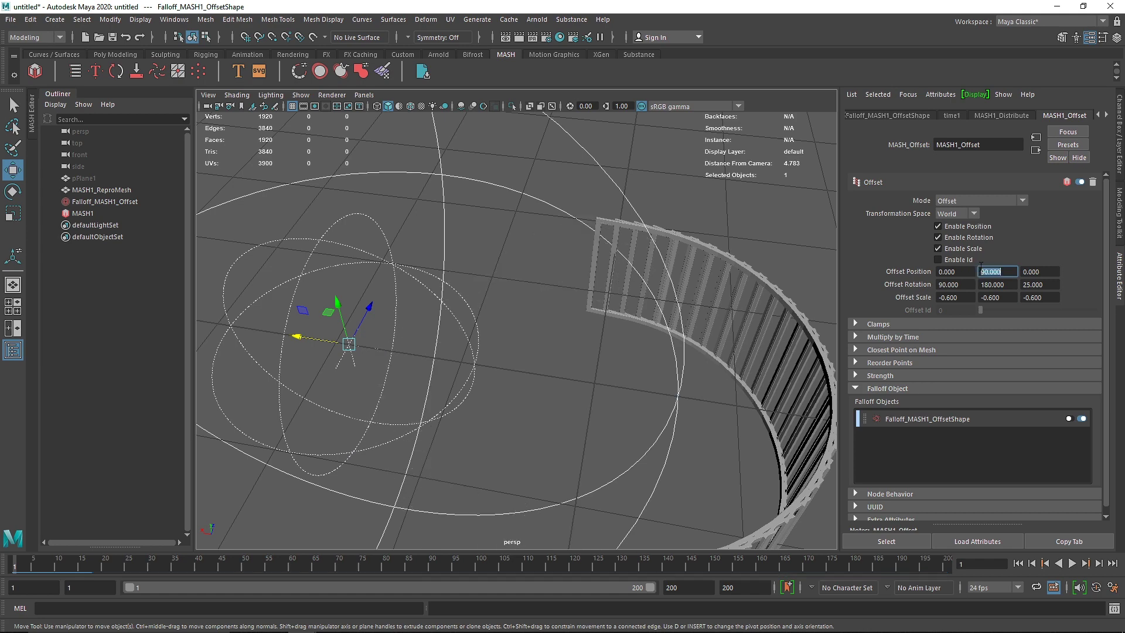
pyautogui.write('1')
pyautogui.press('Return')
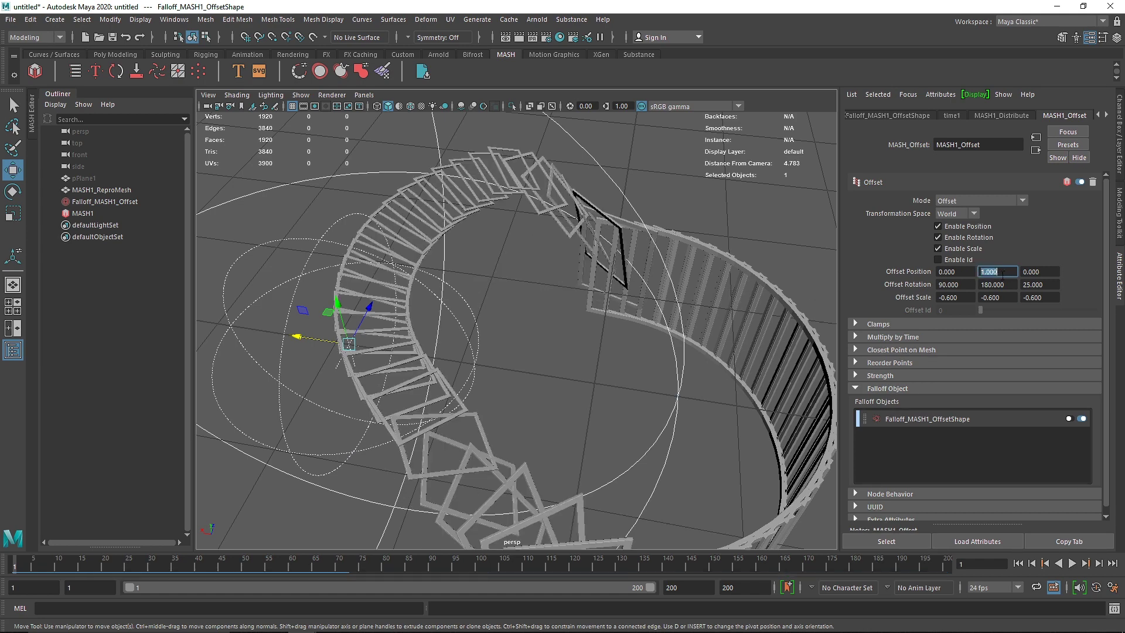
# - Move the falloff sphere farther out along X, try a Y offset position of 0.2, and reset it to 0
pyautogui.keyDown('alt'); pyautogui.moveTo(463, 310); pyautogui.dragTo(413, 346); pyautogui.keyUp('alt')
pyautogui.moveTo(338, 378); pyautogui.dragTo(258, 377)
pyautogui.write('.2')
pyautogui.press('Return')
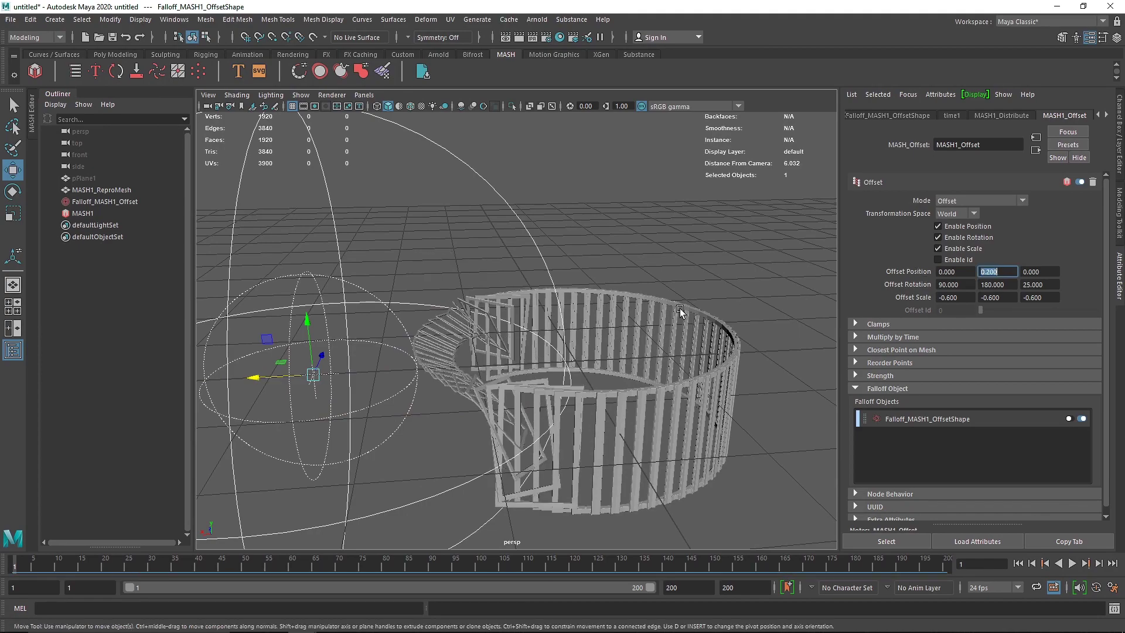
pyautogui.moveTo(261, 380)
pyautogui.mouseDown()
pyautogui.moveTo(631, 363)
pyautogui.moveTo(264, 376)
pyautogui.mouseUp()
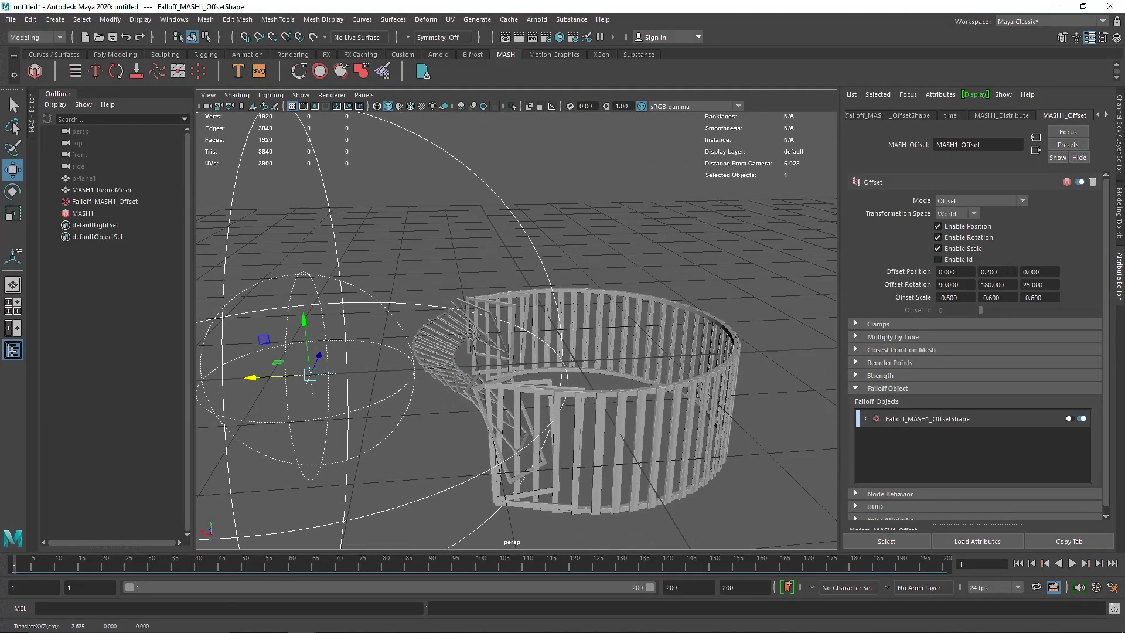
pyautogui.write('0')
pyautogui.press('Return')
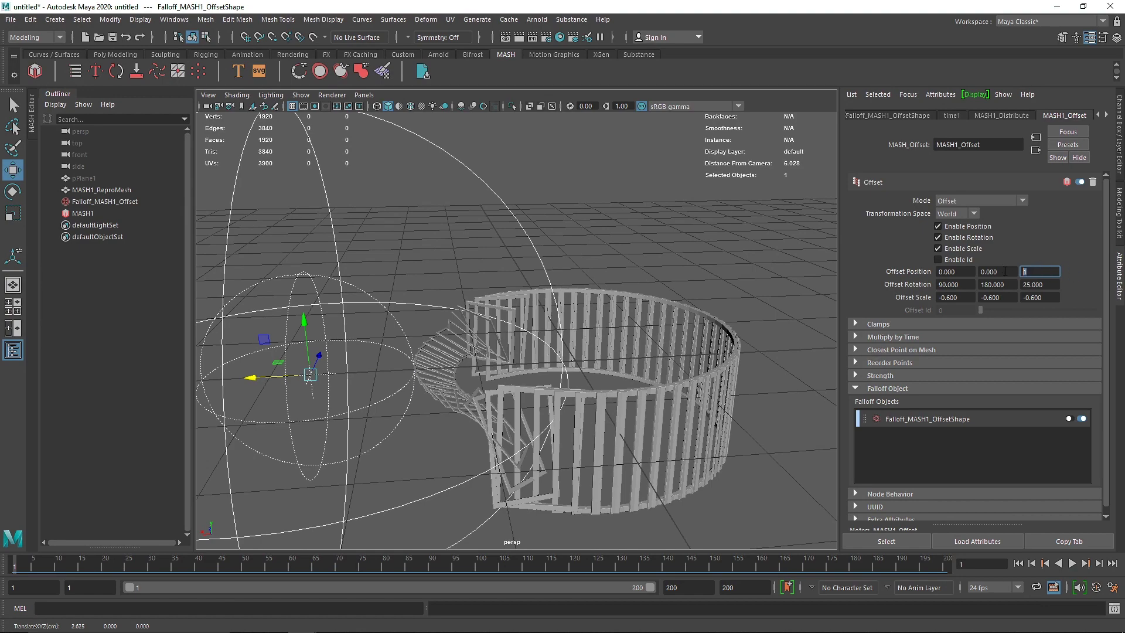
# - Try Z offset positions of 0.2 and 1 on the Offset node, and reset the value to 0
pyautogui.write('.2')
pyautogui.press('Return')
pyautogui.keyDown('alt'); pyautogui.moveTo(266, 378); pyautogui.dragTo(459, 408); pyautogui.keyUp('alt')
pyautogui.keyDown('alt'); pyautogui.moveTo(577, 273); pyautogui.dragTo(589, 198); pyautogui.keyUp('alt')
pyautogui.write('1')
pyautogui.press('Return')
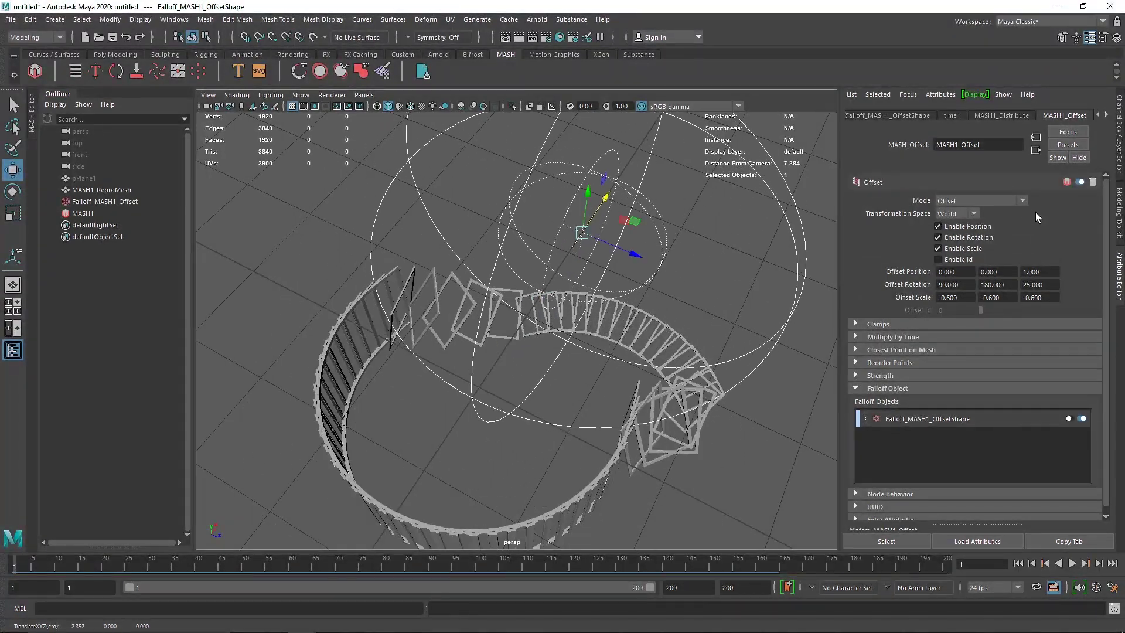
pyautogui.write('0')
pyautogui.press('Return')
# - Set the Offset node's X offset position to 0.5
pyautogui.write('0.5')
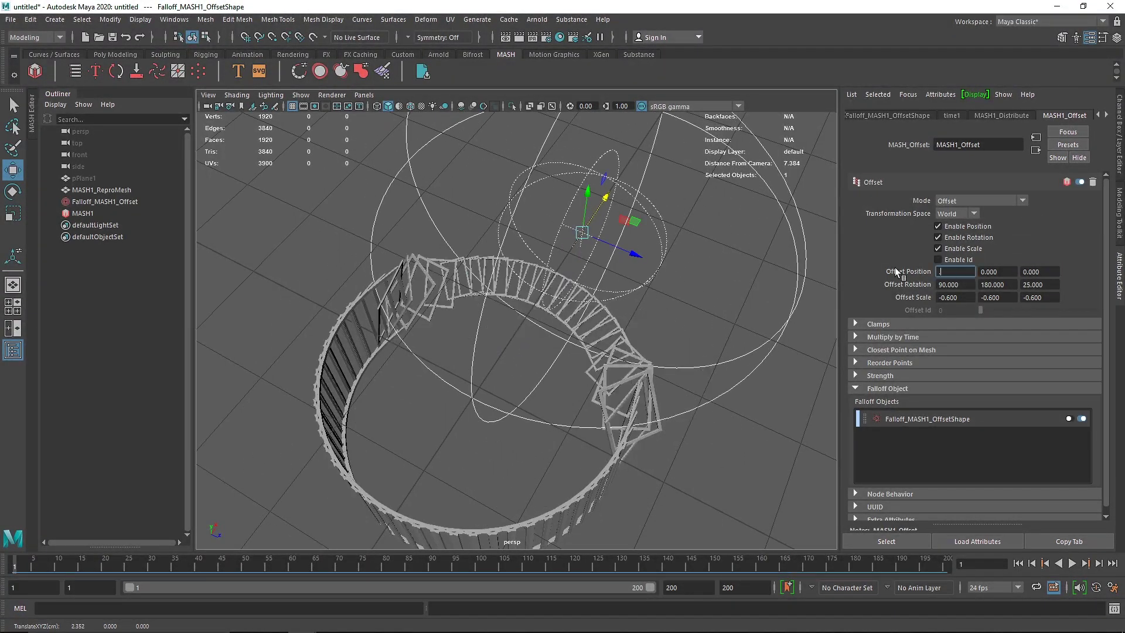
pyautogui.press('Return')
pyautogui.keyDown('alt'); pyautogui.moveTo(602, 206); pyautogui.dragTo(703, 205); pyautogui.keyUp('alt')
pyautogui.keyDown('alt'); pyautogui.moveTo(652, 284); pyautogui.dragTo(570, 308); pyautogui.keyUp('alt')
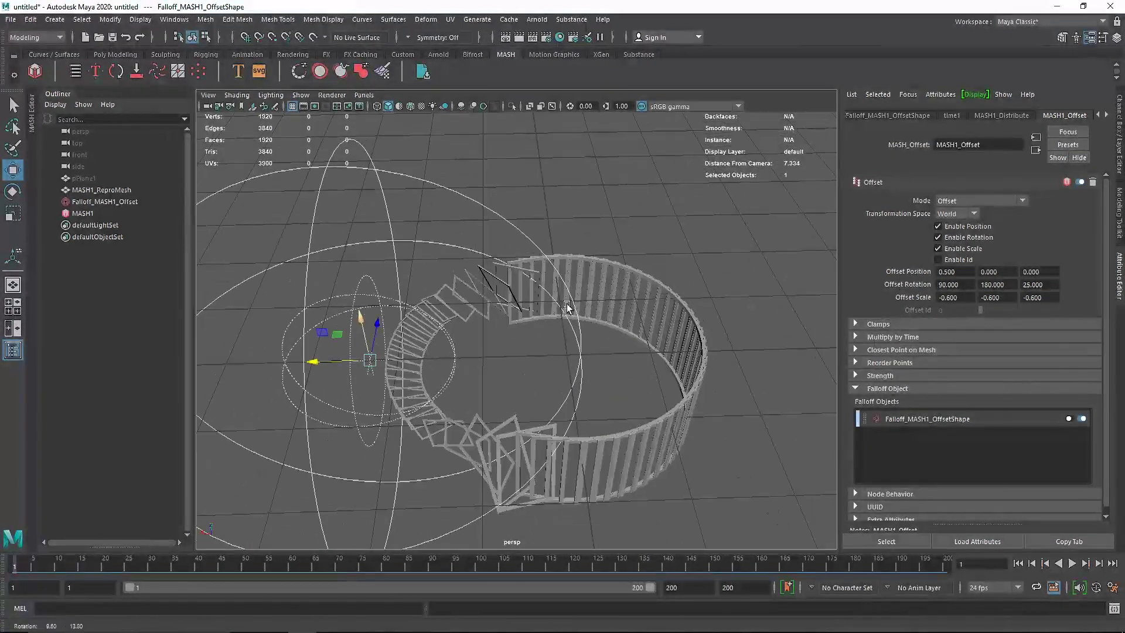
# - Slide the falloff sphere along X into the ring's centre and back out beyond one side of the ring
pyautogui.moveTo(327, 360); pyautogui.dragTo(509, 380)
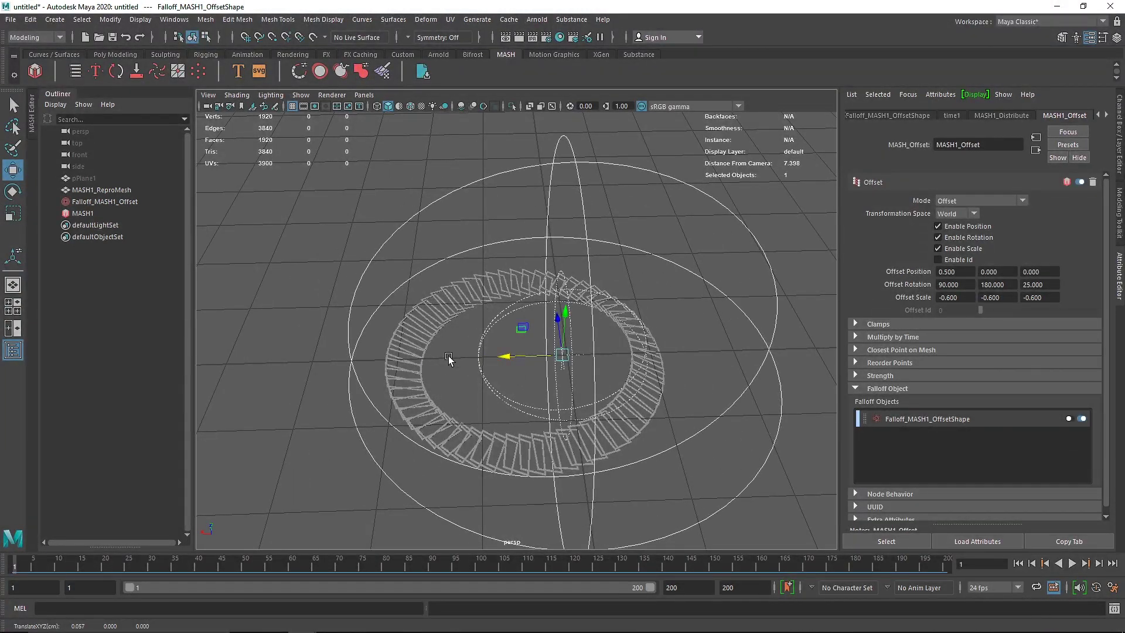
pyautogui.moveTo(485, 375); pyautogui.dragTo(267, 382)
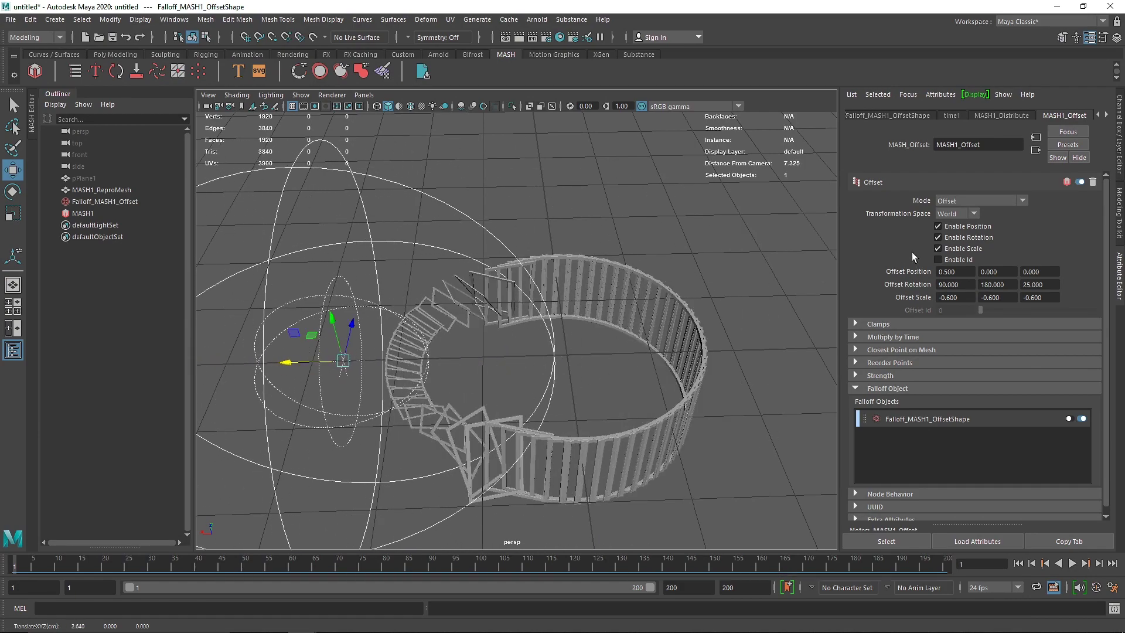
pyautogui.keyDown('alt'); pyautogui.moveTo(399, 324); pyautogui.dragTo(437, 321, button='middle'); pyautogui.keyUp('alt')
pyautogui.keyDown('alt'); pyautogui.moveTo(437, 322); pyautogui.dragTo(413, 324); pyautogui.keyUp('alt')
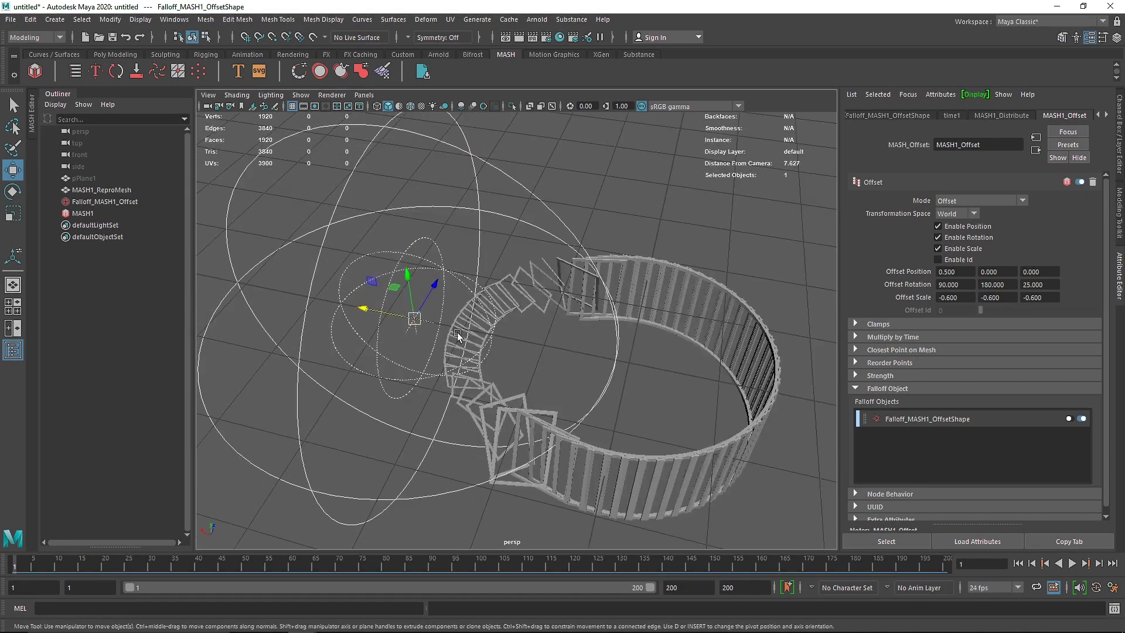
# - Set the Distribute node's number of points to 100
pyautogui.click(993, 115)
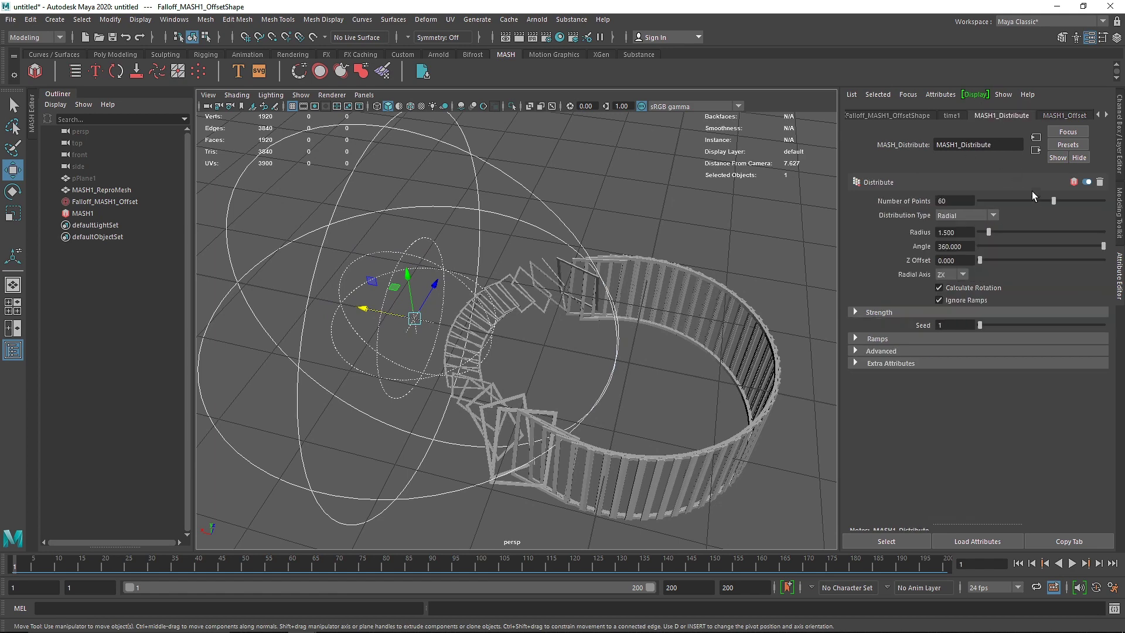
pyautogui.moveTo(1059, 200); pyautogui.dragTo(1078, 200)
pyautogui.doubleClick(971, 203)
pyautogui.write('100')
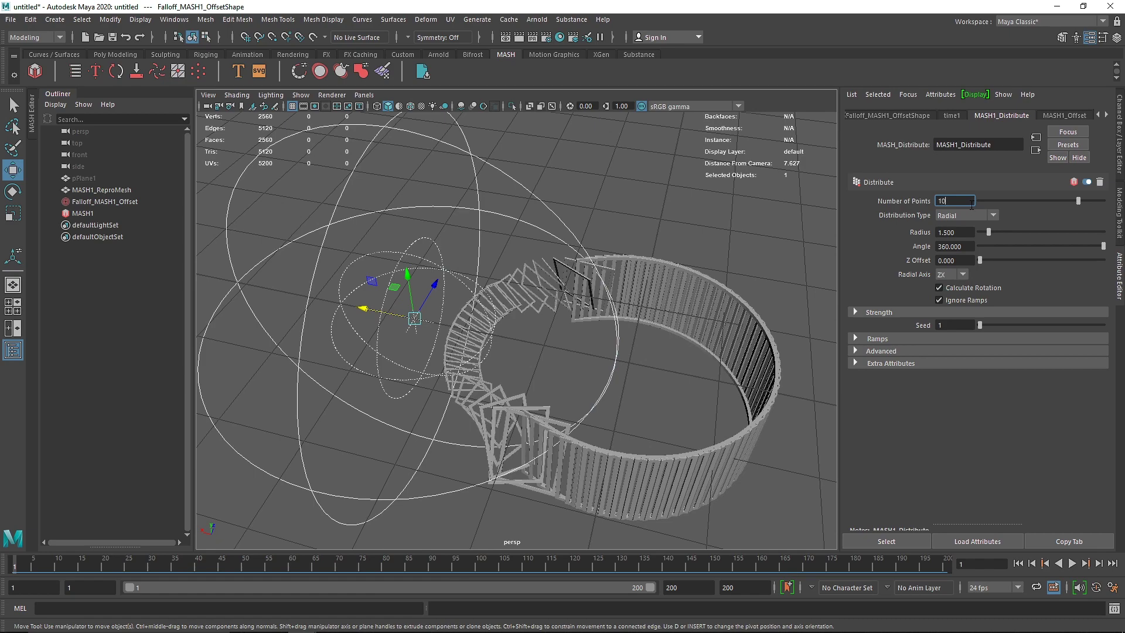
pyautogui.press('Return')
# - Move the falloff sphere slightly farther out along X and set the Distribute radius to 0.6
pyautogui.moveTo(391, 300); pyautogui.dragTo(351, 318)
pyautogui.moveTo(988, 232); pyautogui.dragTo(985, 233)
pyautogui.write('.6')
pyautogui.press('Return')
# - Slide the falloff sphere along X into the centre of the smaller ring
pyautogui.moveTo(359, 306); pyautogui.dragTo(537, 334)
pyautogui.keyDown('alt'); pyautogui.moveTo(500, 345); pyautogui.dragTo(698, 392, button='right'); pyautogui.keyUp('alt')
pyautogui.keyDown('alt'); pyautogui.moveTo(697, 391); pyautogui.dragTo(668, 374, button='middle'); pyautogui.keyUp('alt')
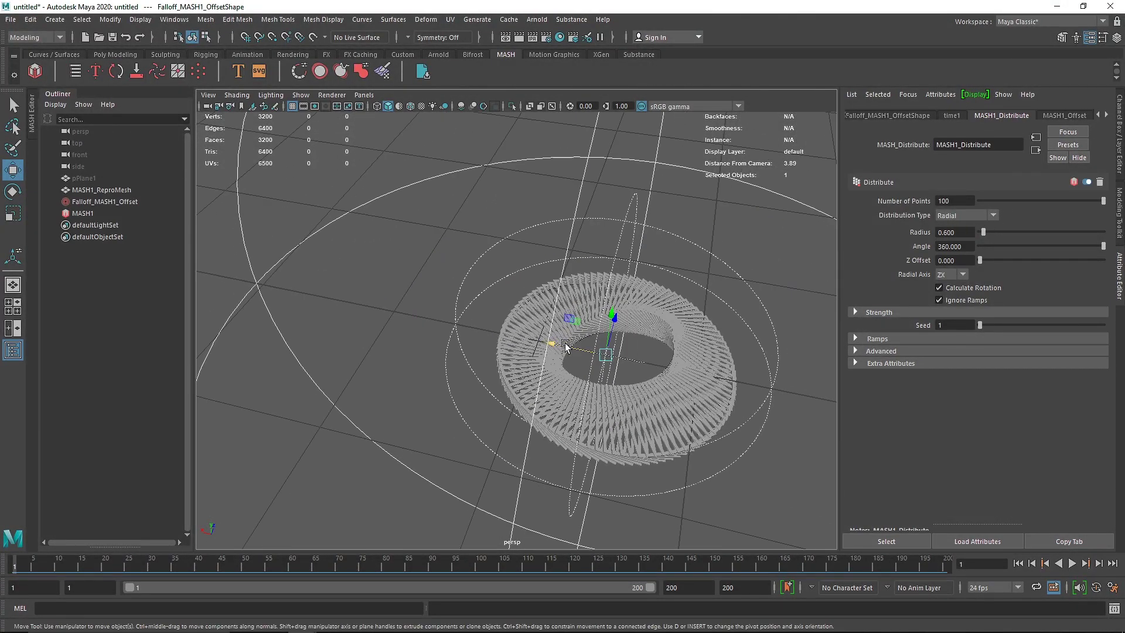
# - Slide the falloff sphere out away from the ring along X and back to the ring's outer edge
pyautogui.keyDown('alt'); pyautogui.moveTo(458, 343); pyautogui.dragTo(215, 331); pyautogui.keyUp('alt')
pyautogui.keyDown('alt'); pyautogui.moveTo(423, 307); pyautogui.dragTo(405, 307); pyautogui.keyUp('alt')
pyautogui.keyDown('alt'); pyautogui.moveTo(405, 307); pyautogui.dragTo(314, 324, button='right'); pyautogui.keyUp('alt')
pyautogui.moveTo(313, 325); pyautogui.dragTo(525, 321)
pyautogui.scroll(-2, 525, 321)
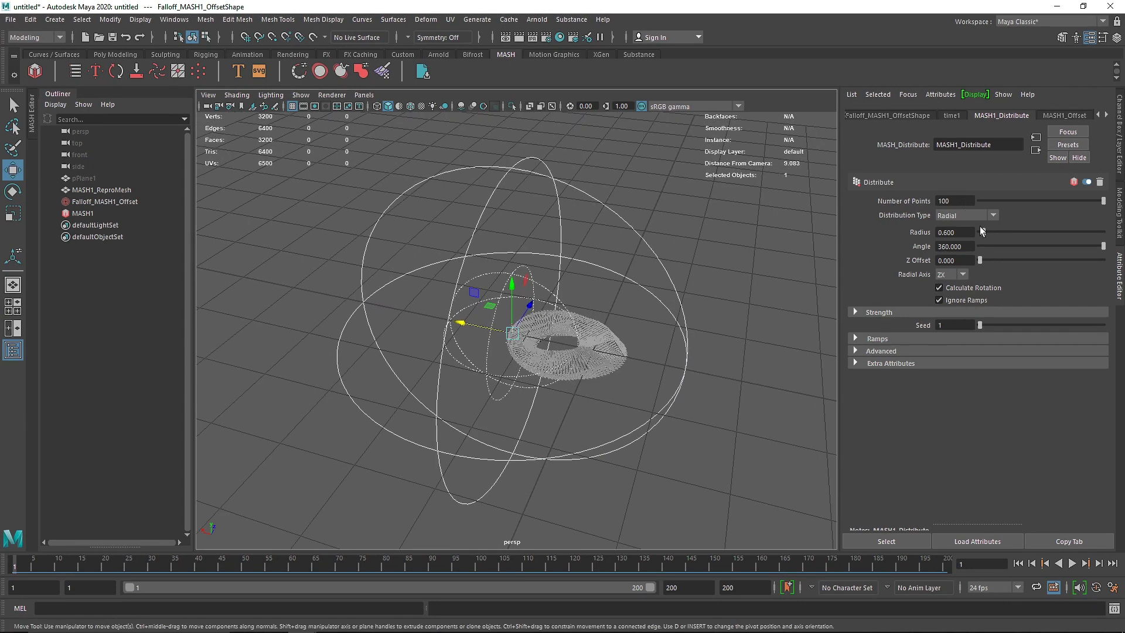
# - Enlarge the falloff sphere and set its inner zone to 0.3 after trying 0.2
pyautogui.moveTo(665, 227); pyautogui.dragTo(647, 259)
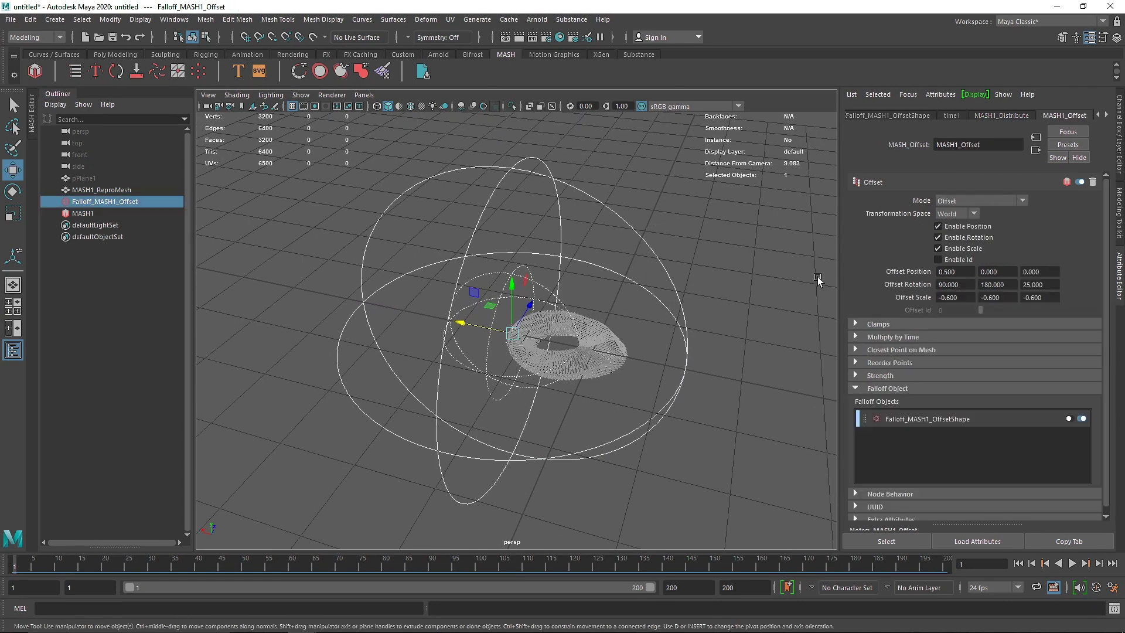
pyautogui.click(915, 419)
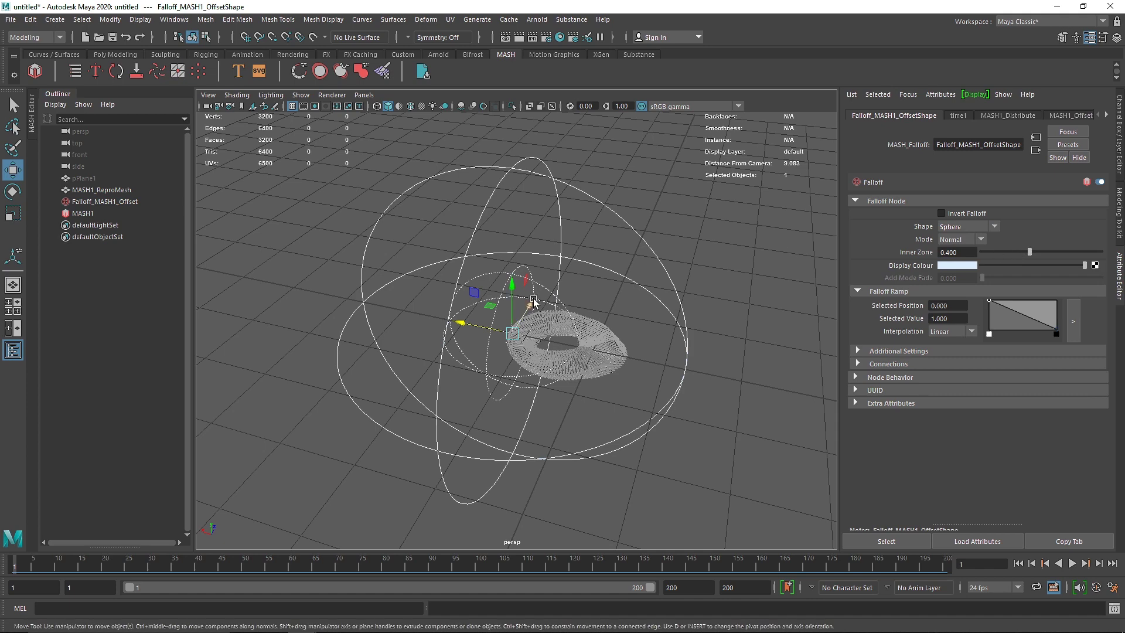
pyautogui.moveTo(1020, 252); pyautogui.dragTo(1007, 254)
pyautogui.doubleClick(955, 252)
pyautogui.write('0.2')
pyautogui.press('Return')
pyautogui.press('r')
pyautogui.moveTo(512, 332)
pyautogui.mouseDown()
pyautogui.moveTo(557, 332)
pyautogui.moveTo(532, 329)
pyautogui.mouseUp()
pyautogui.write('0.3')
pyautogui.press('Return')
pyautogui.click(464, 283)
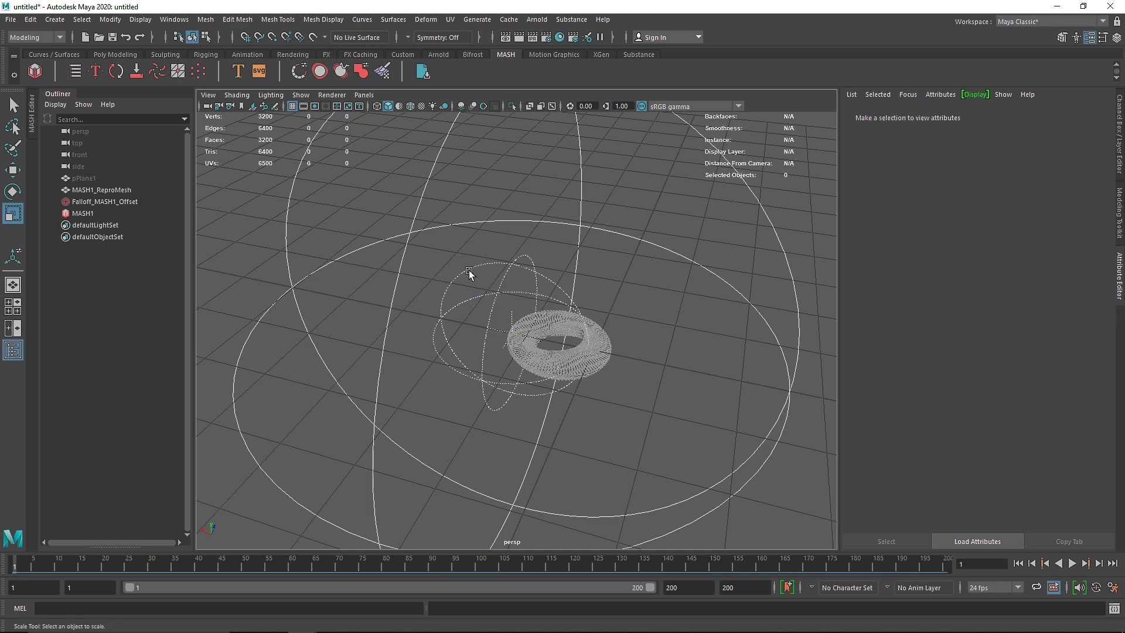
# - Reselect the falloff sphere and reposition it along X near the ring's outer edge
pyautogui.click(473, 299)
pyautogui.press('w')
pyautogui.moveTo(477, 326); pyautogui.dragTo(467, 346)
pyautogui.moveTo(509, 352)
pyautogui.mouseDown()
pyautogui.moveTo(256, 334)
pyautogui.moveTo(490, 358)
pyautogui.mouseUp()
# - Expand the Distribute node's ramp settings and slide the falloff sphere along X to the ring's centre
pyautogui.click(1016, 116)
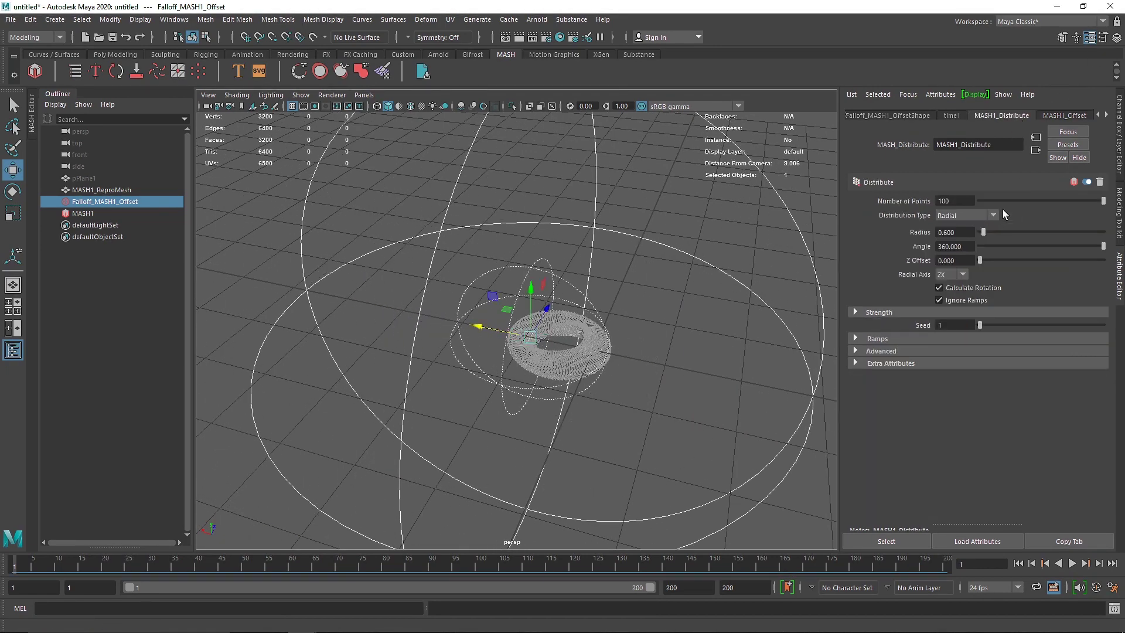
pyautogui.click(900, 340)
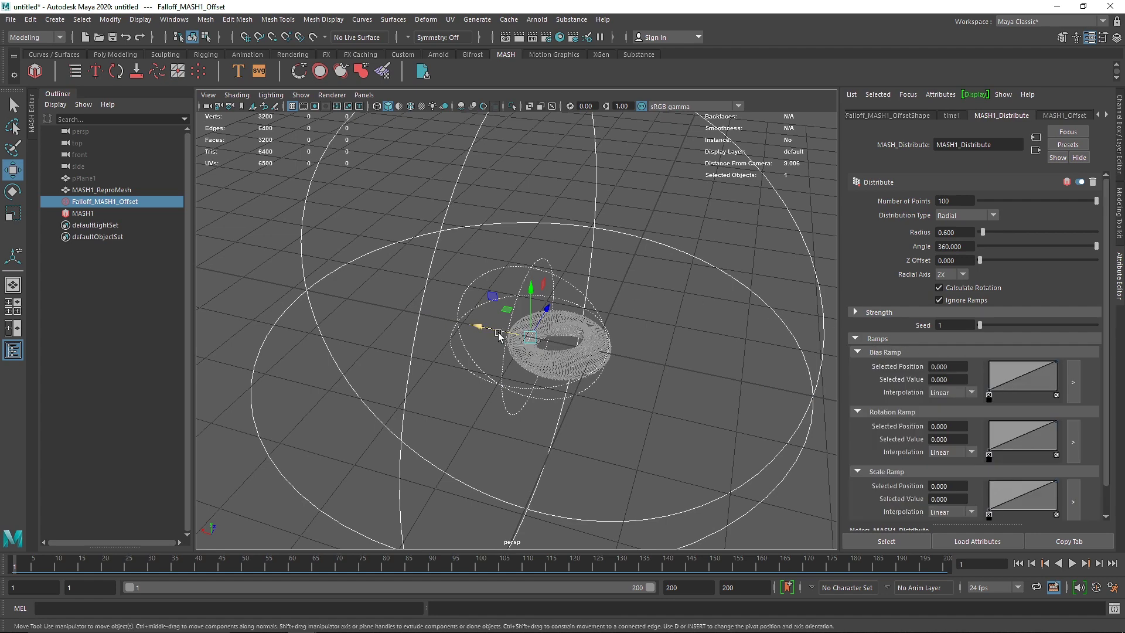
pyautogui.moveTo(501, 334); pyautogui.dragTo(576, 351)
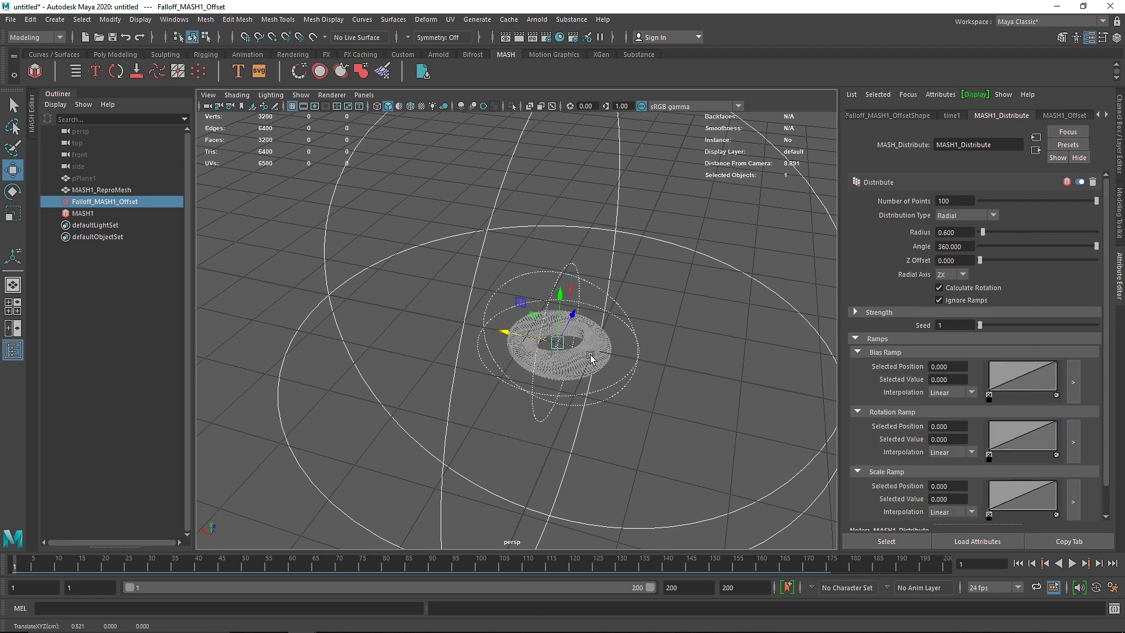
pyautogui.scroll(4, 547, 218)
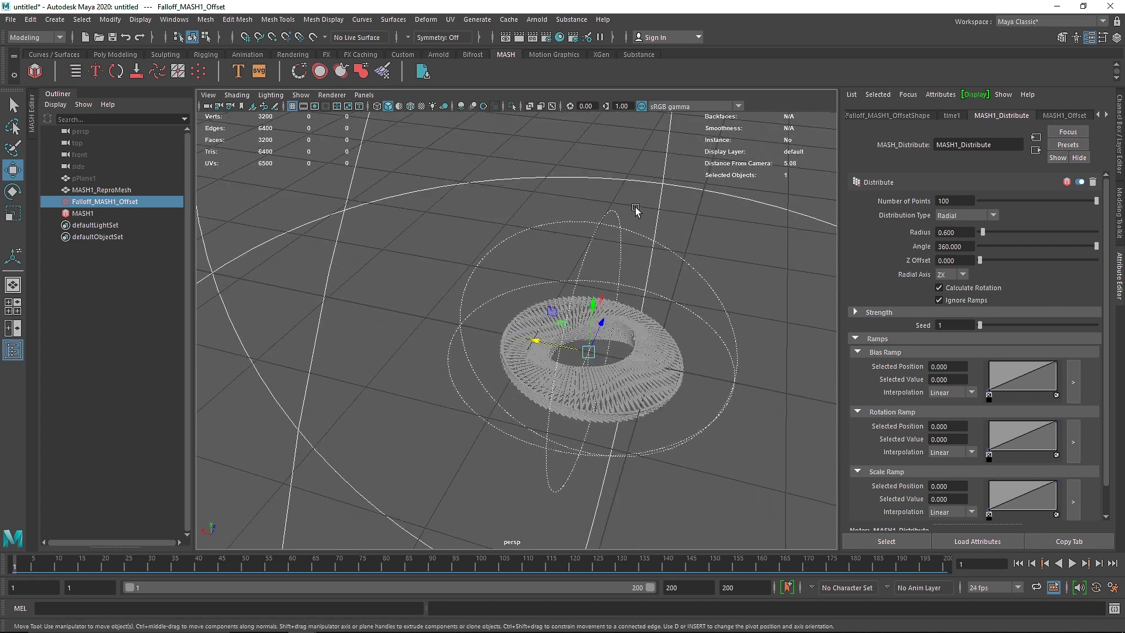
pyautogui.scroll(-1, 651, 228)
# - Set the Distribute radius to 1.5 and move the falloff sphere well outside the ring along X
pyautogui.moveTo(982, 232); pyautogui.dragTo(988, 233)
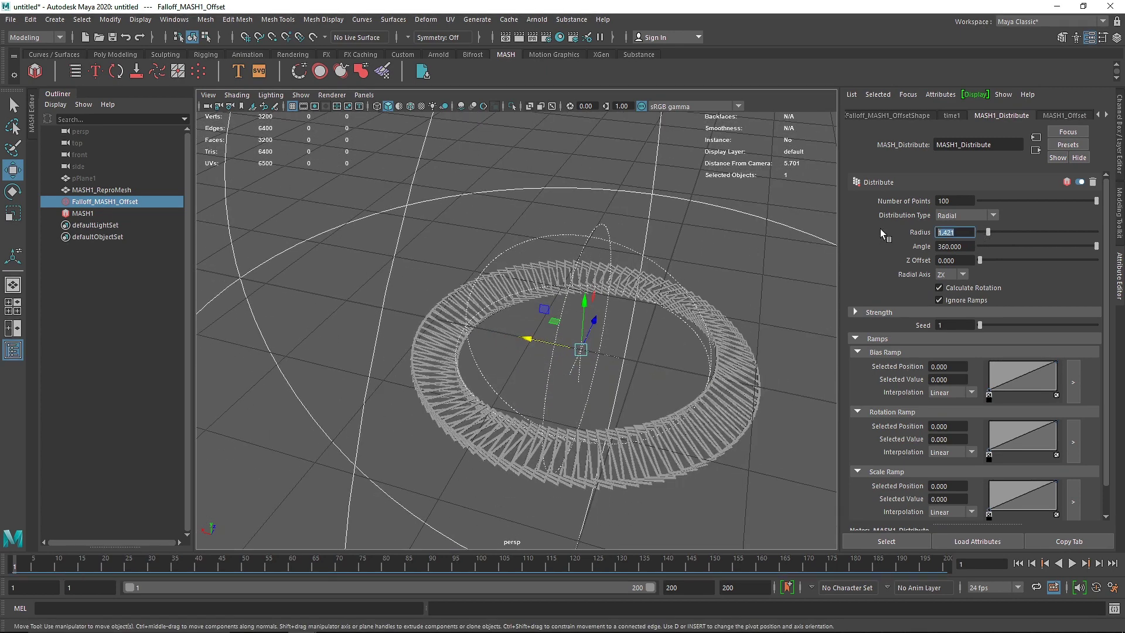
pyautogui.press('Return')
pyautogui.keyDown('alt'); pyautogui.moveTo(547, 332); pyautogui.dragTo(133, 316); pyautogui.keyUp('alt')
pyautogui.keyDown('alt'); pyautogui.moveTo(505, 355); pyautogui.dragTo(334, 337, button='right'); pyautogui.keyUp('alt')
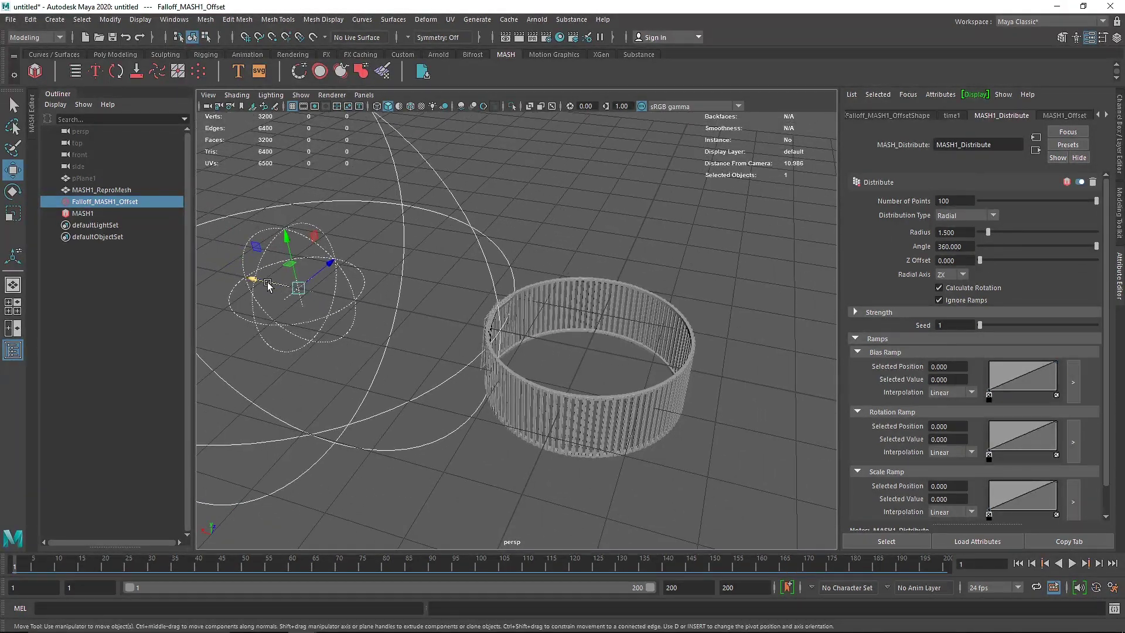
pyautogui.moveTo(273, 281); pyautogui.dragTo(256, 278)
# - Set the Distribute radius to 1 and, with the falloff object's settings open, slide the sphere closer so its influence reaches the ring
pyautogui.press('Return')
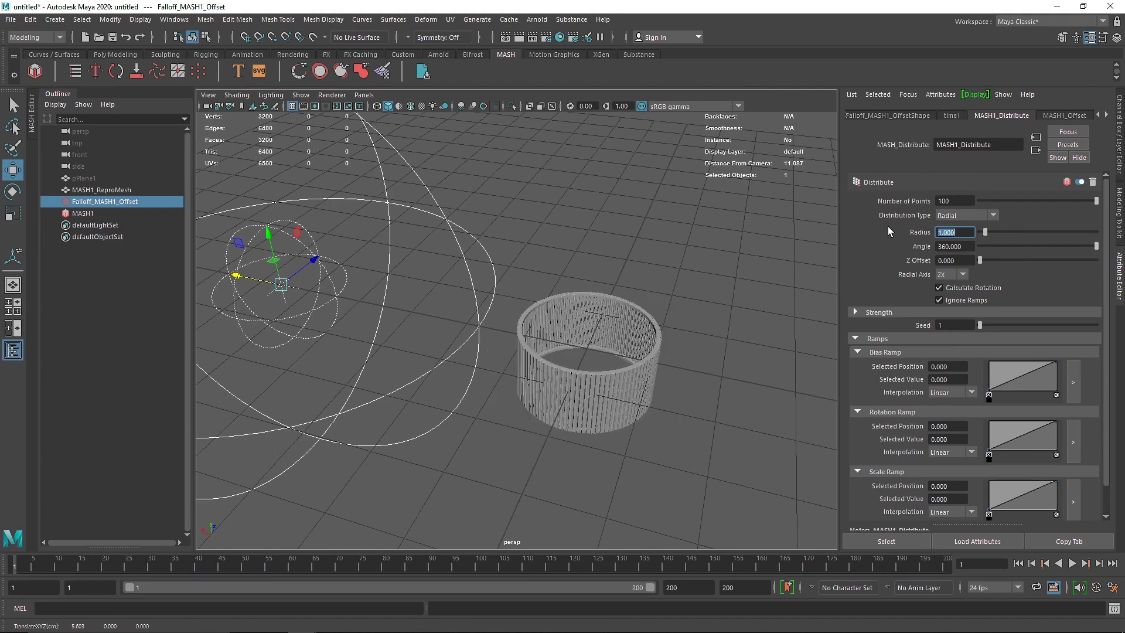
pyautogui.moveTo(242, 276)
pyautogui.mouseDown()
pyautogui.moveTo(437, 311)
pyautogui.moveTo(259, 281)
pyautogui.mouseUp()
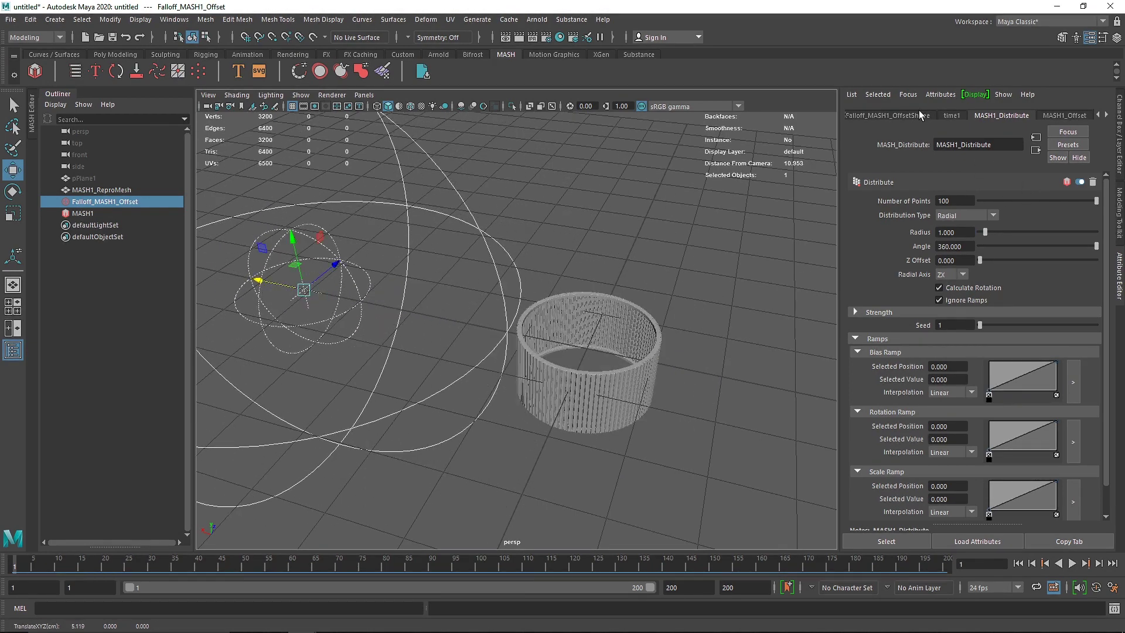
pyautogui.click(1057, 117)
pyautogui.click(908, 426)
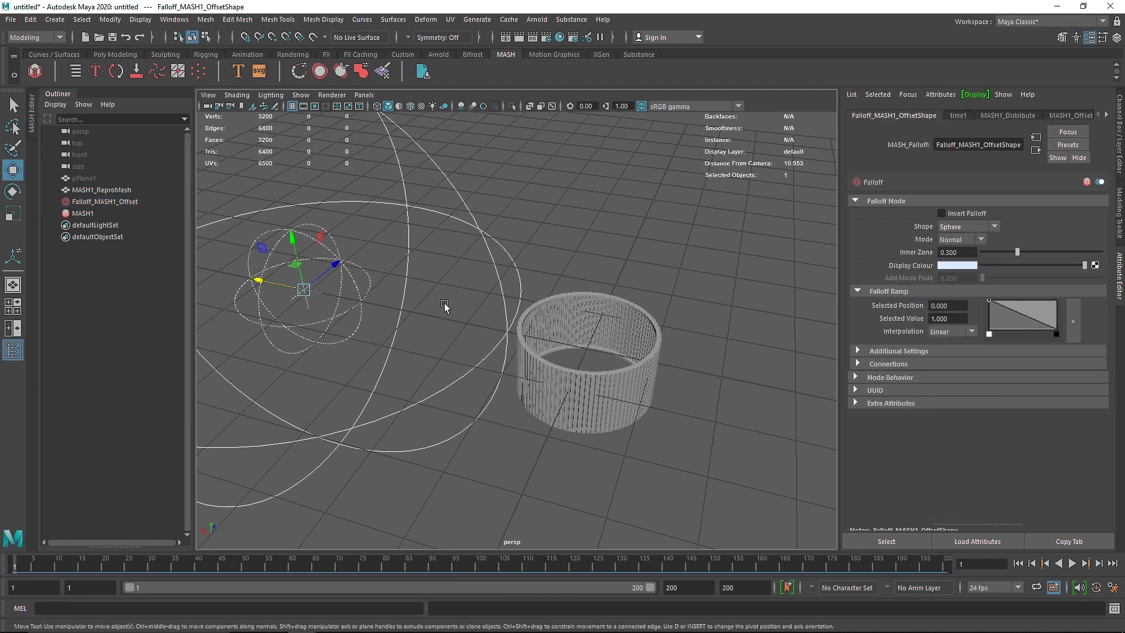
pyautogui.keyDown('alt'); pyautogui.moveTo(397, 302); pyautogui.dragTo(456, 308, button='middle'); pyautogui.keyUp('alt')
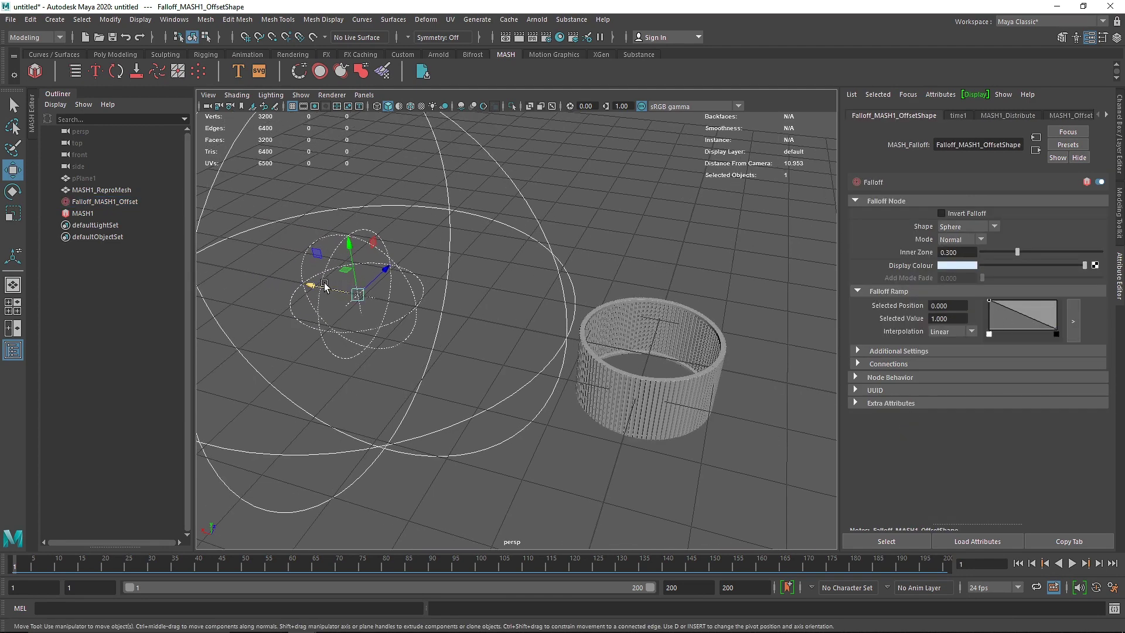
pyautogui.moveTo(312, 286); pyautogui.dragTo(396, 317)
pyautogui.keyDown('alt'); pyautogui.moveTo(610, 358); pyautogui.dragTo(740, 385, button='right'); pyautogui.keyUp('alt')
pyautogui.keyDown('alt'); pyautogui.moveTo(740, 384); pyautogui.dragTo(687, 379, button='middle'); pyautogui.keyUp('alt')
# - Set the interpolation of both falloff ramp points to Smooth
pyautogui.click(949, 332)
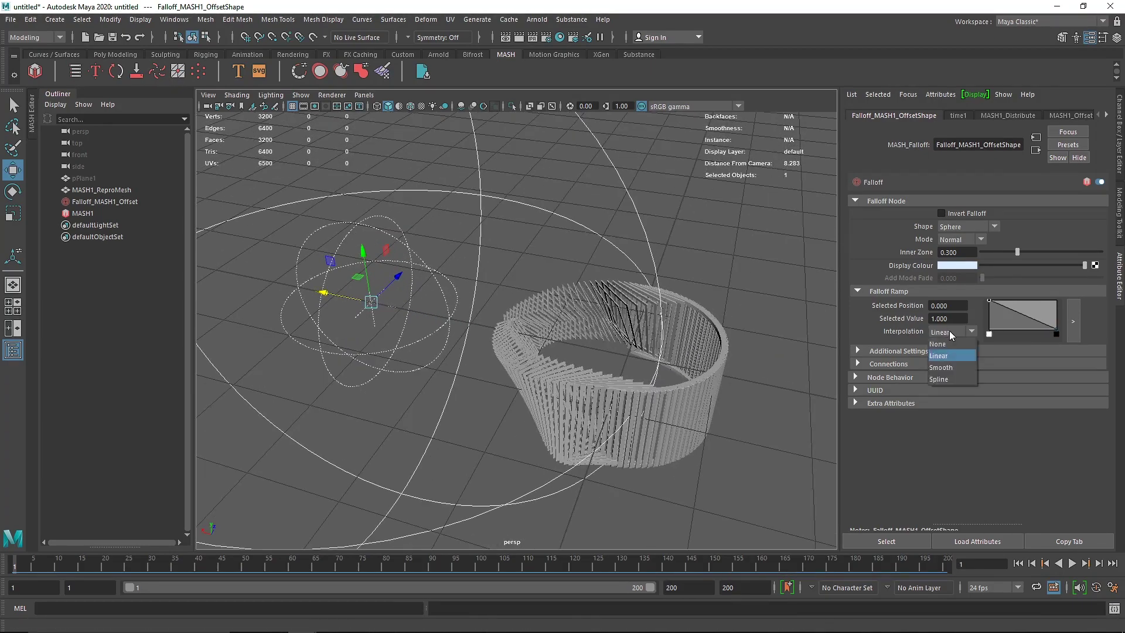
pyautogui.click(950, 368)
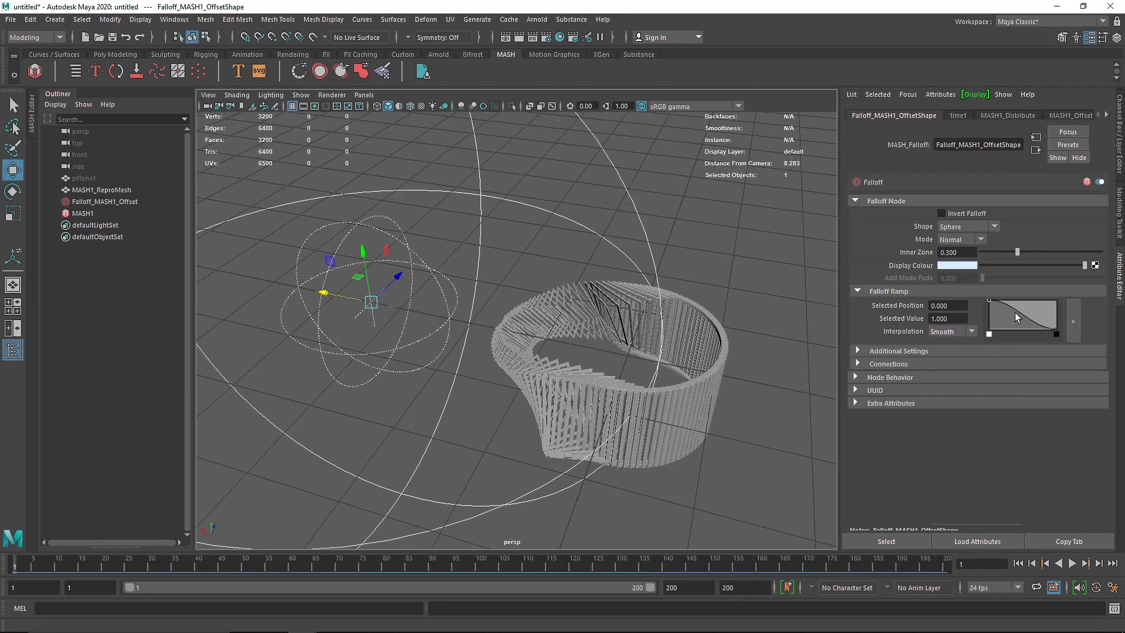
pyautogui.click(1056, 332)
pyautogui.click(949, 332)
pyautogui.click(950, 368)
# - Enlarge the falloff ramp and shape it into a bell with value 0 at both ends and a peak of 1 at about 0.51
pyautogui.click(1078, 321)
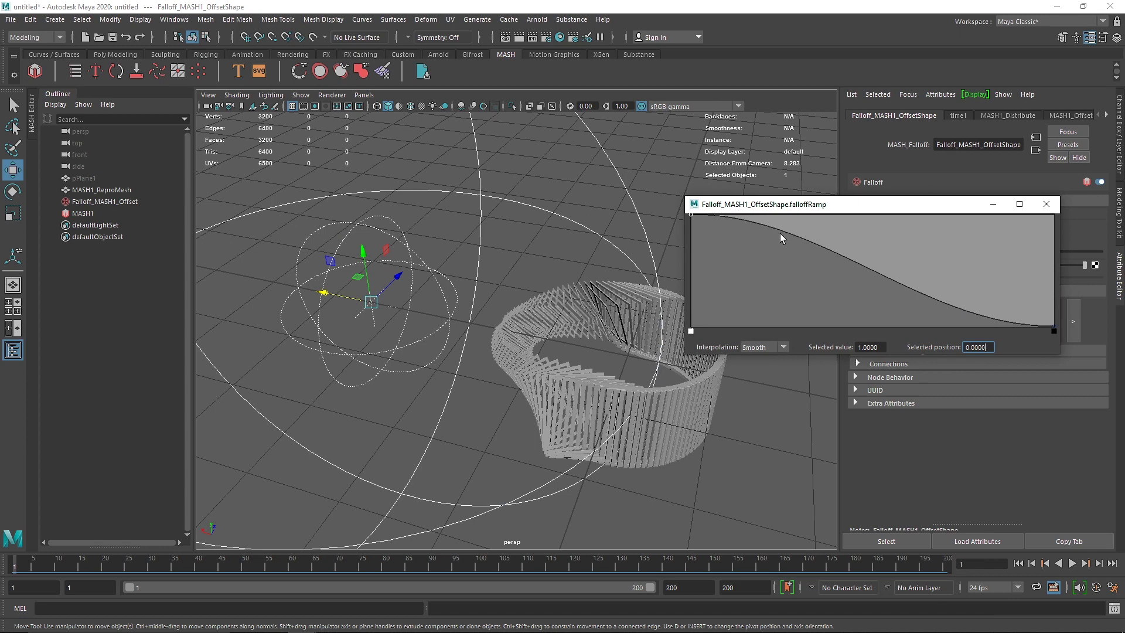
pyautogui.moveTo(692, 218); pyautogui.dragTo(931, 208)
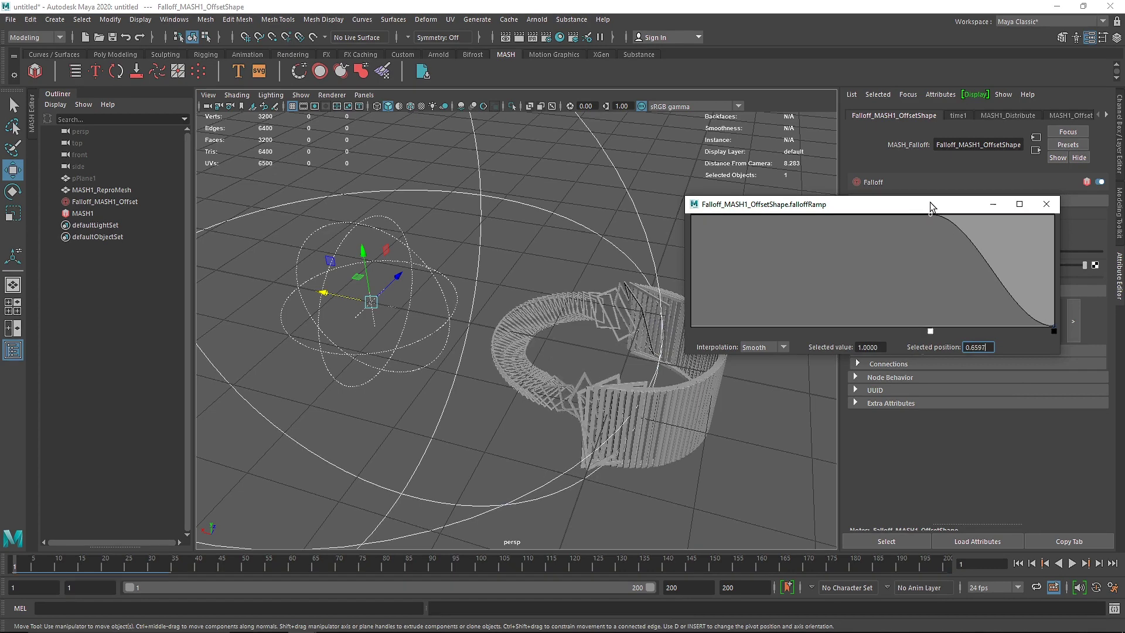
pyautogui.moveTo(823, 219); pyautogui.dragTo(668, 334)
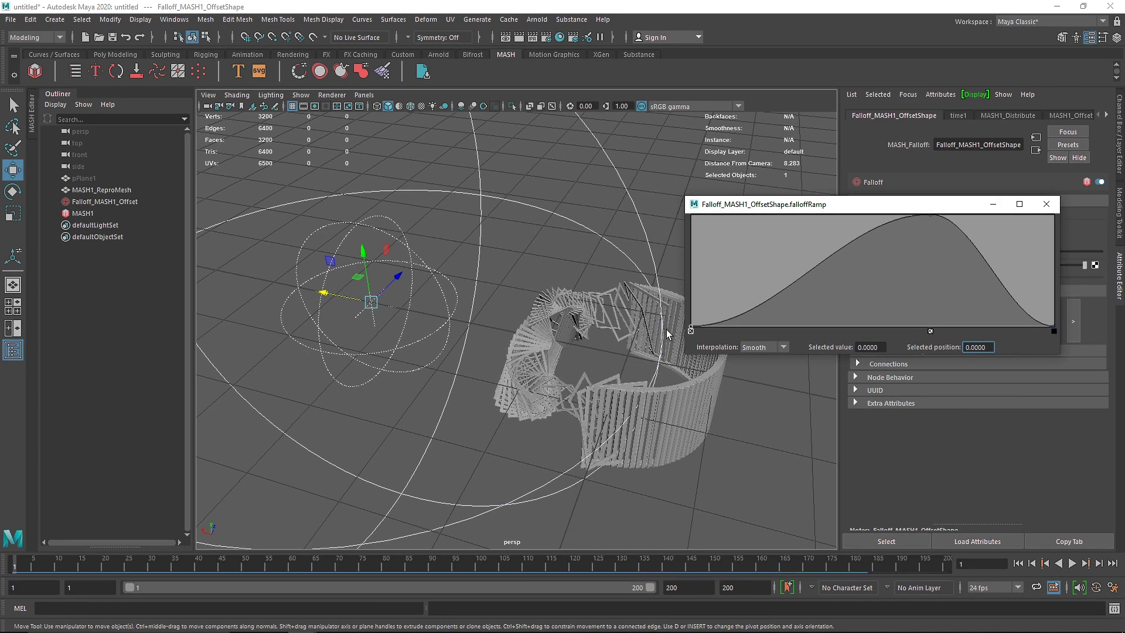
pyautogui.moveTo(937, 214); pyautogui.dragTo(877, 215)
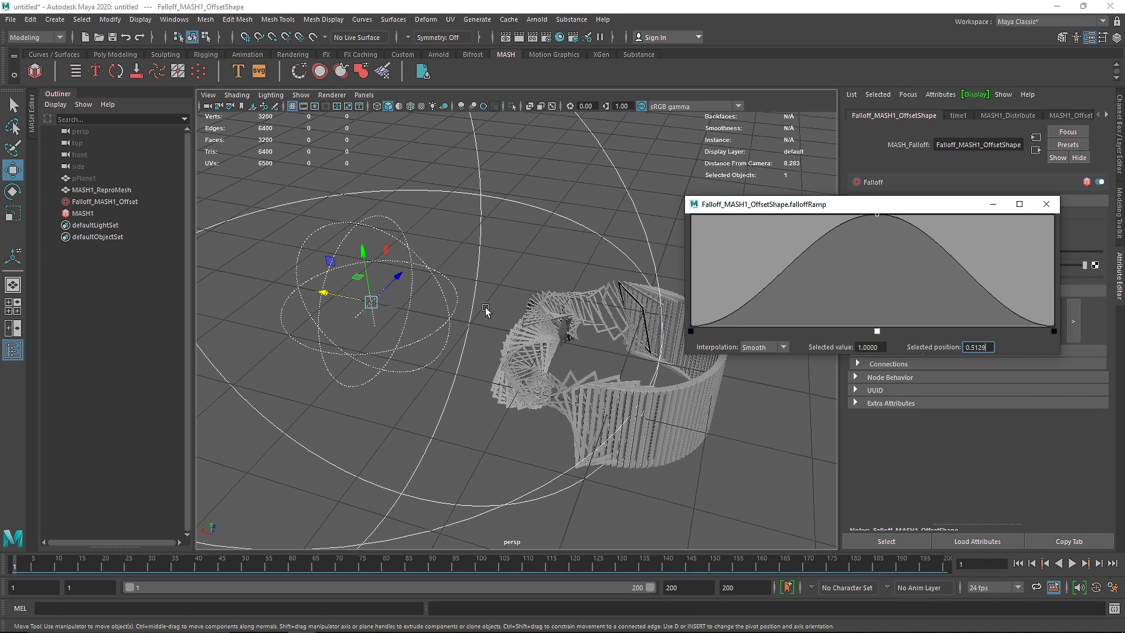
# - Slide the falloff sphere slightly along X and examine how the bell-shaped falloff deforms the ring
pyautogui.moveTo(334, 301)
pyautogui.mouseDown()
pyautogui.moveTo(480, 328)
pyautogui.moveTo(330, 323)
pyautogui.mouseUp()
pyautogui.keyDown('alt'); pyautogui.moveTo(455, 376); pyautogui.dragTo(487, 369); pyautogui.keyUp('alt')
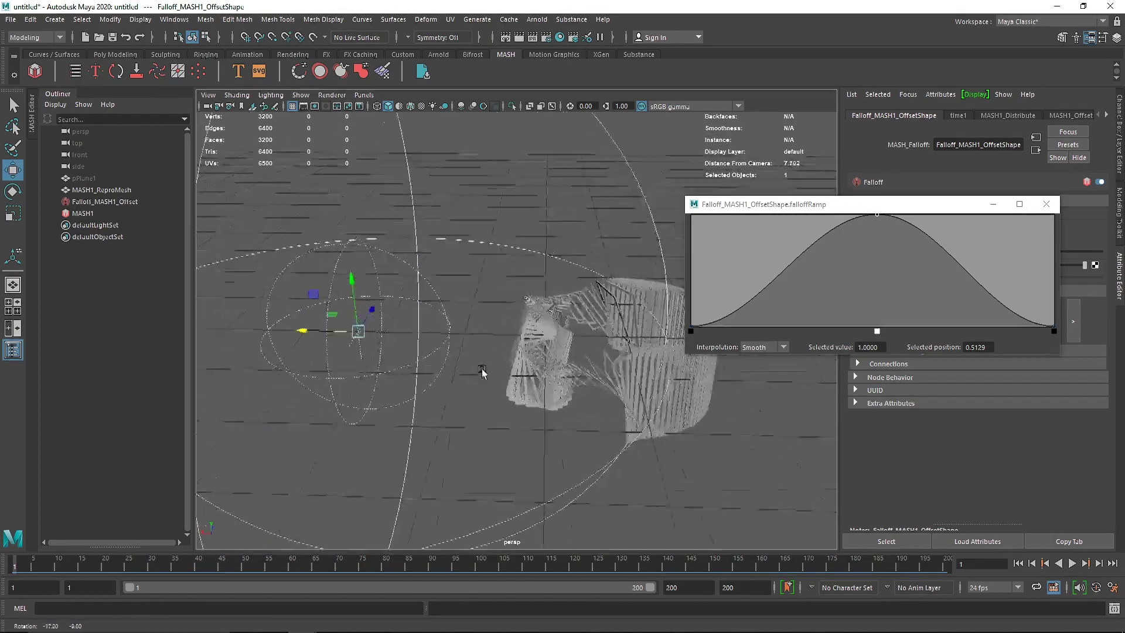
pyautogui.keyDown('alt'); pyautogui.moveTo(487, 369); pyautogui.dragTo(592, 403, button='right'); pyautogui.keyUp('alt')
pyautogui.keyDown('alt'); pyautogui.moveTo(593, 404); pyautogui.dragTo(480, 389); pyautogui.keyUp('alt')
pyautogui.keyDown('alt'); pyautogui.moveTo(479, 389); pyautogui.dragTo(374, 399, button='right'); pyautogui.keyUp('alt')
# - Slide the falloff sphere through the ring and back out along X, and close the enlarged ramp editor
pyautogui.moveTo(300, 376); pyautogui.dragTo(397, 384)
pyautogui.keyDown('alt'); pyautogui.moveTo(550, 391); pyautogui.dragTo(410, 398); pyautogui.keyUp('alt')
pyautogui.moveTo(408, 342)
pyautogui.mouseDown()
pyautogui.moveTo(294, 342)
pyautogui.moveTo(396, 341)
pyautogui.mouseUp()
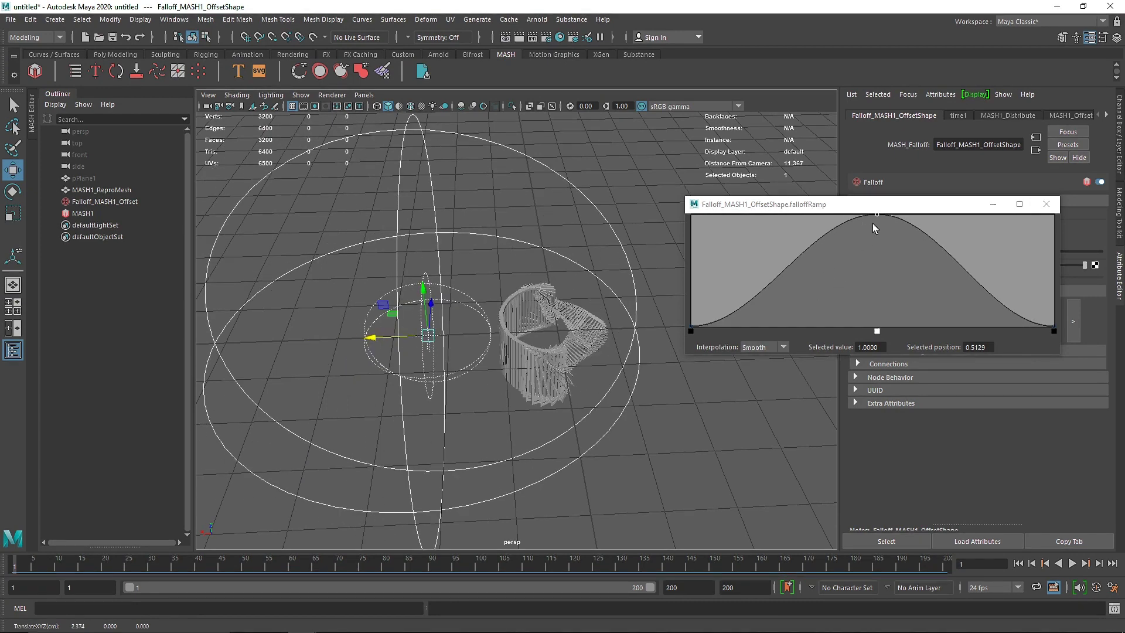
pyautogui.click(1041, 205)
pyautogui.moveTo(403, 340); pyautogui.dragTo(355, 361)
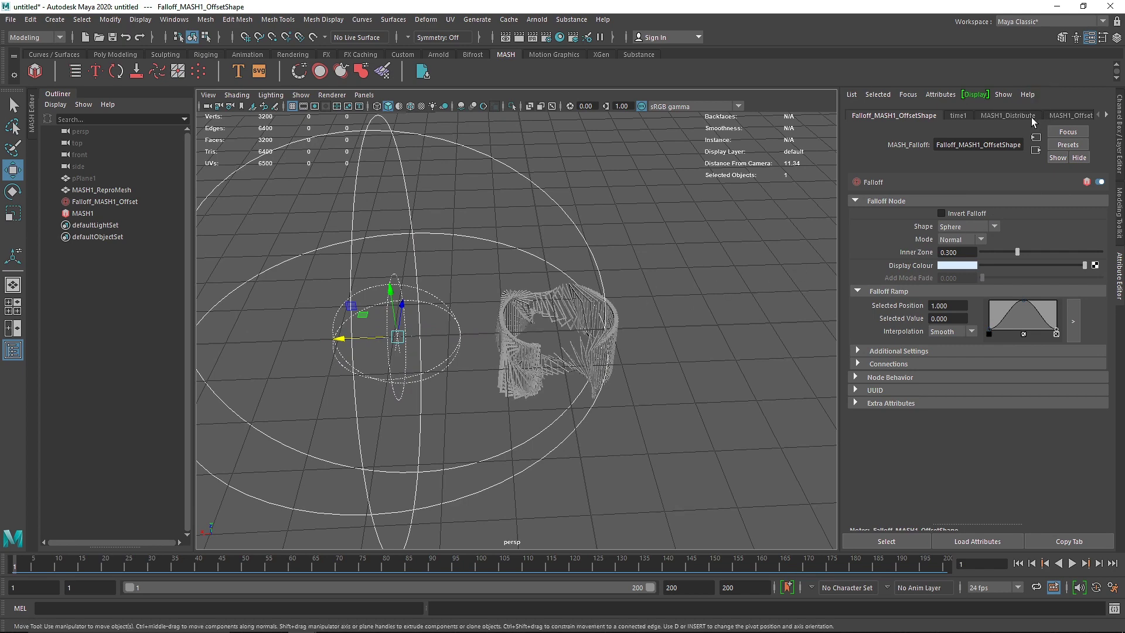
# - Try a Distribute radius of about 2.13 with the falloff sphere moved closer, and set the radius to 1.5
pyautogui.click(1008, 115)
pyautogui.moveTo(990, 232); pyautogui.dragTo(992, 232)
pyautogui.moveTo(363, 349); pyautogui.dragTo(423, 337)
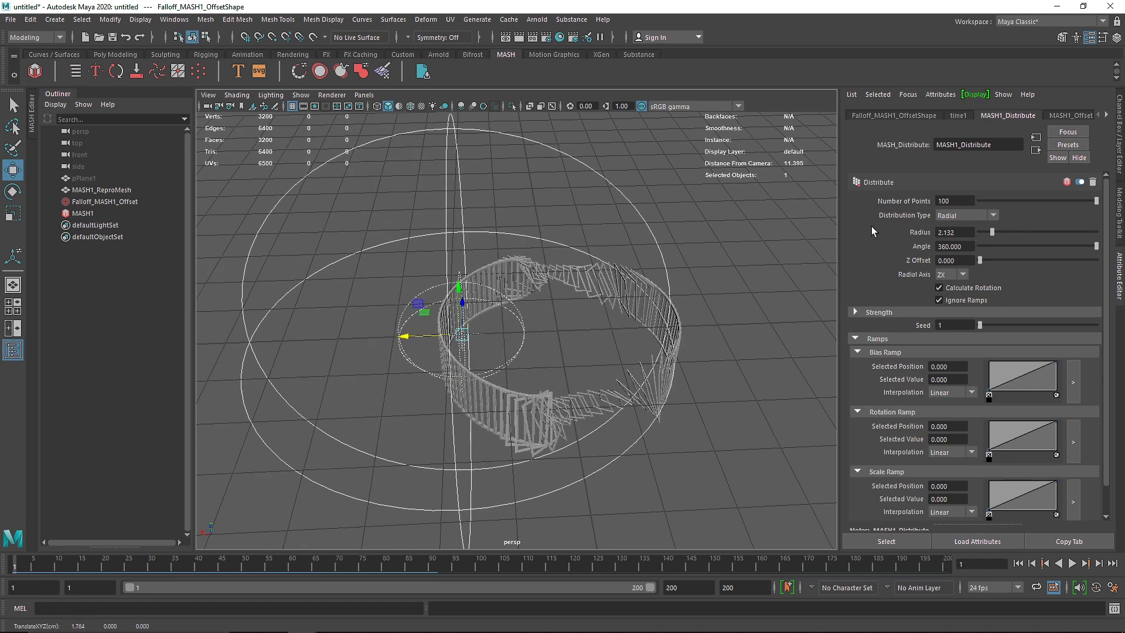
pyautogui.write('1.5')
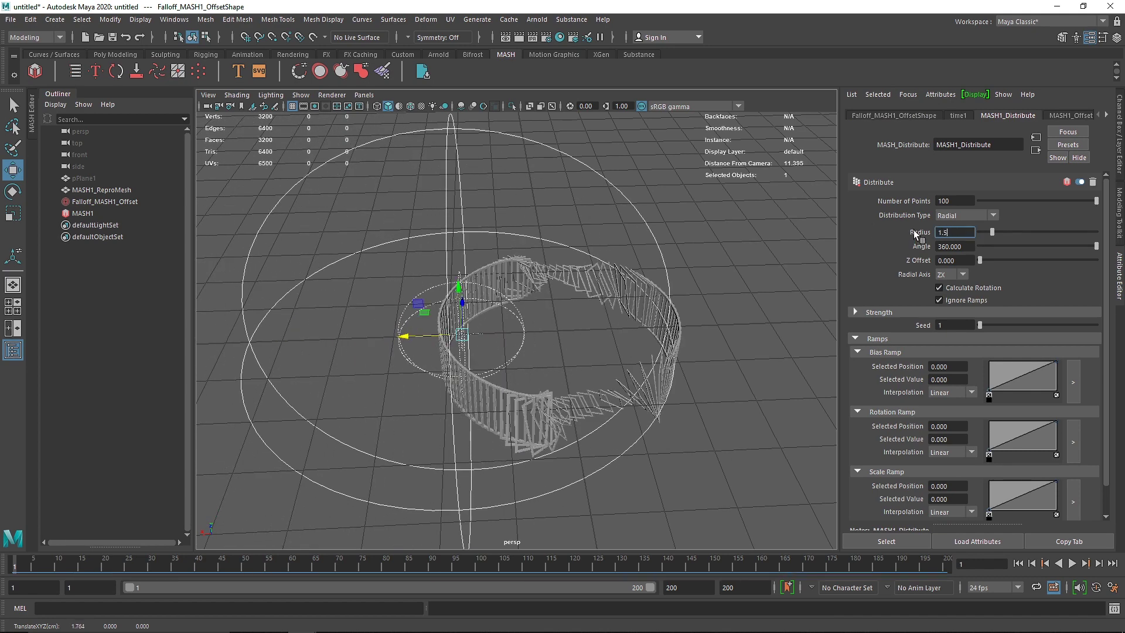
pyautogui.press('Return')
# - Slide the falloff sphere back out along X so its outer zone covers only part of the ring
pyautogui.moveTo(432, 339); pyautogui.dragTo(397, 354)
pyautogui.keyDown('alt'); pyautogui.moveTo(396, 354); pyautogui.dragTo(666, 352, button='right'); pyautogui.keyUp('alt')
pyautogui.keyDown('alt'); pyautogui.moveTo(666, 354); pyautogui.dragTo(375, 267); pyautogui.keyUp('alt')
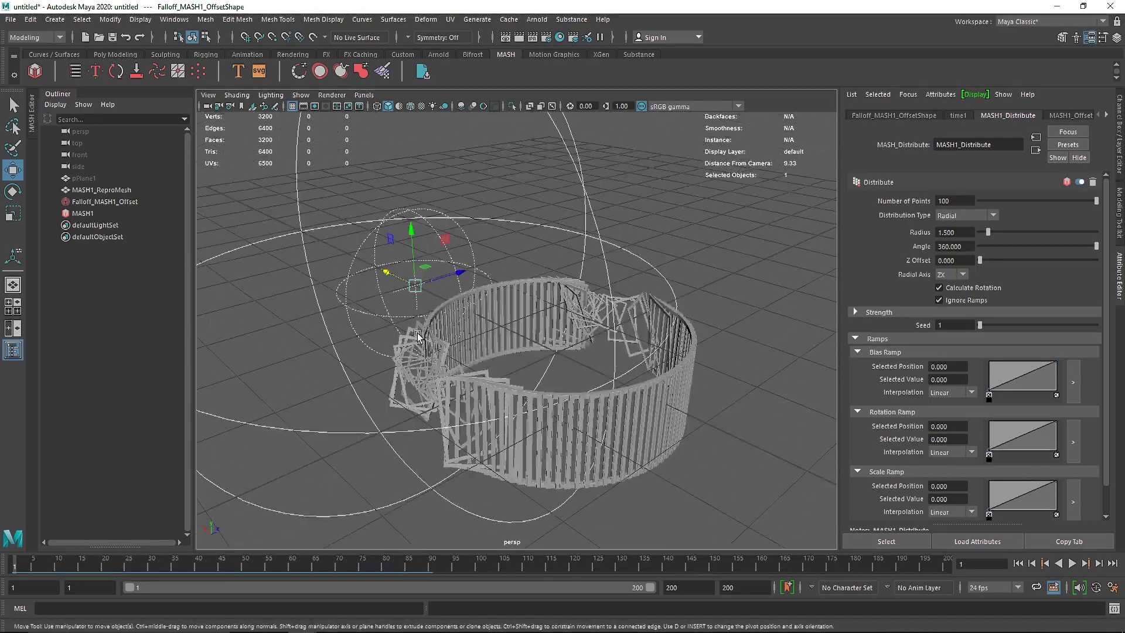
# - Open the Arnold RenderView beside the viewport, stop its initial render and narrow the render area to give the viewport more room
pyautogui.click(58, 94)
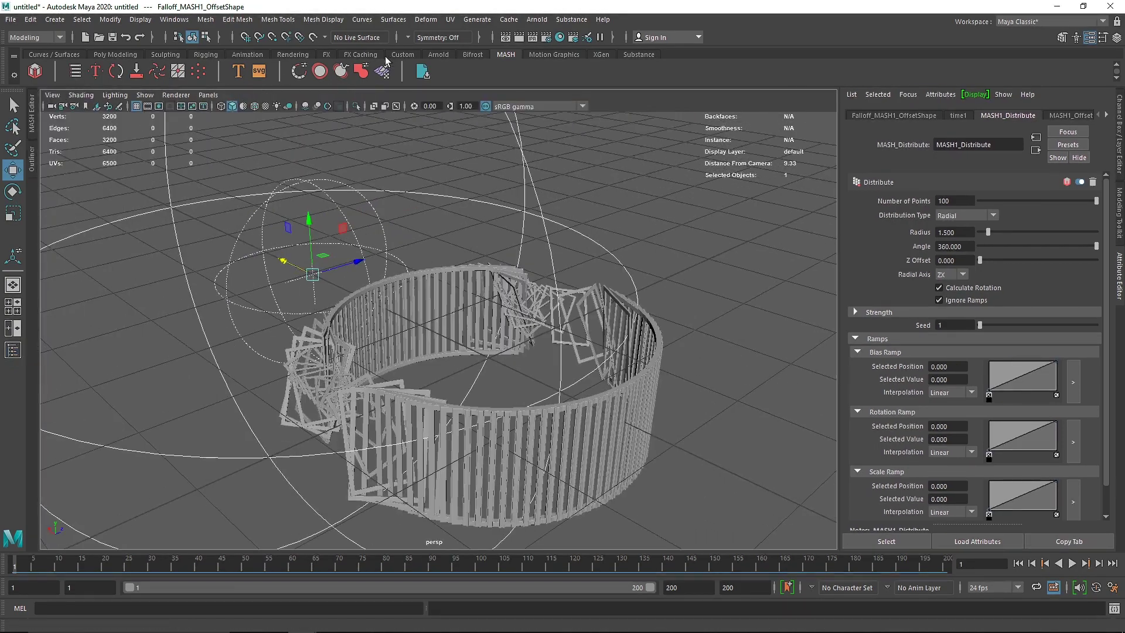
pyautogui.click(439, 54)
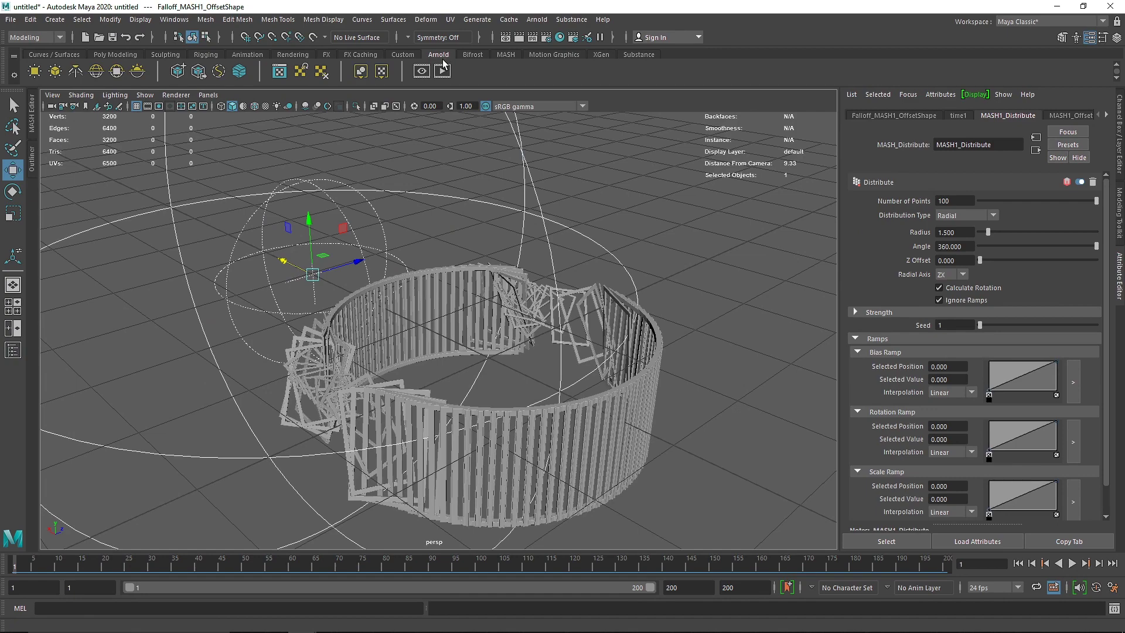
pyautogui.keyDown('alt'); pyautogui.moveTo(384, 176); pyautogui.dragTo(345, 186, button='right'); pyautogui.keyUp('alt')
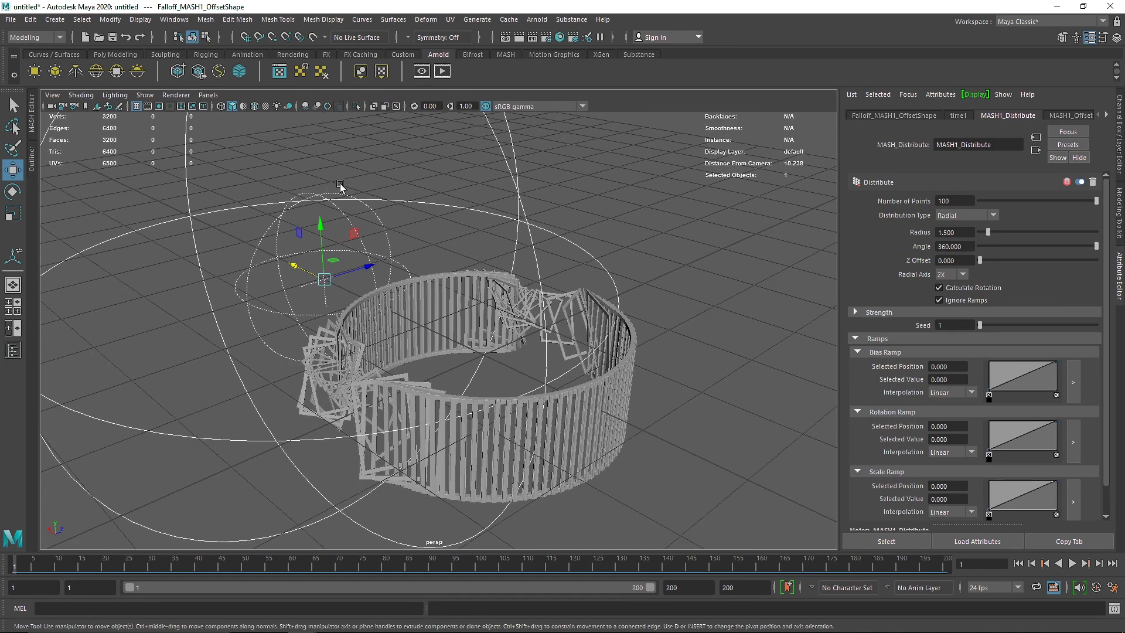
pyautogui.keyDown('alt'); pyautogui.moveTo(346, 185); pyautogui.dragTo(373, 185, button='middle'); pyautogui.keyUp('alt')
pyautogui.click(442, 70)
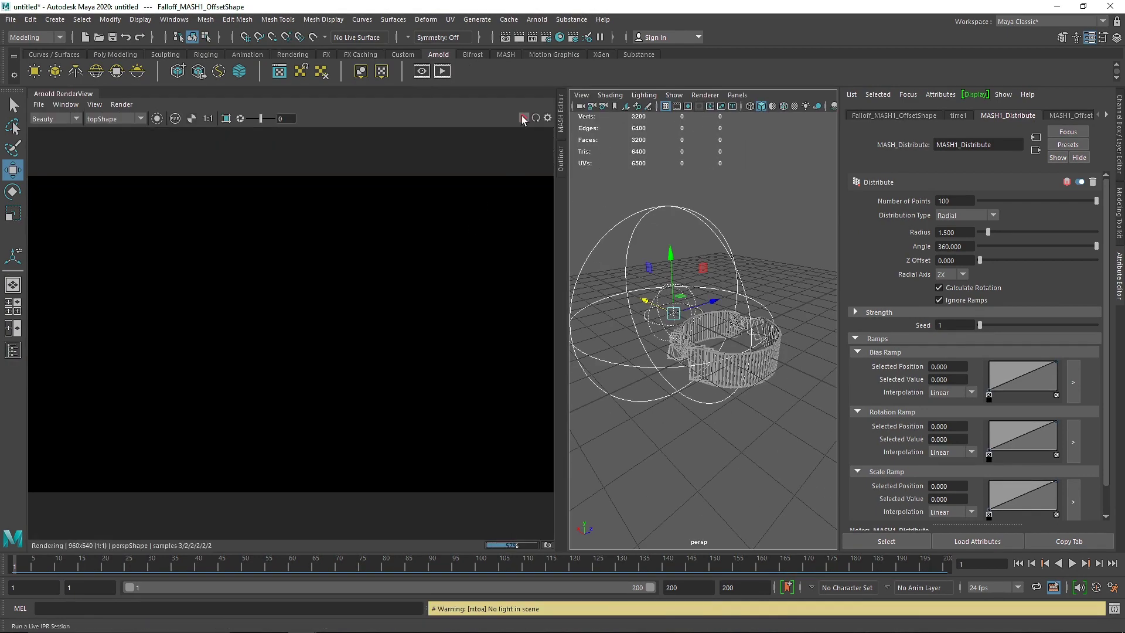
pyautogui.click(524, 119)
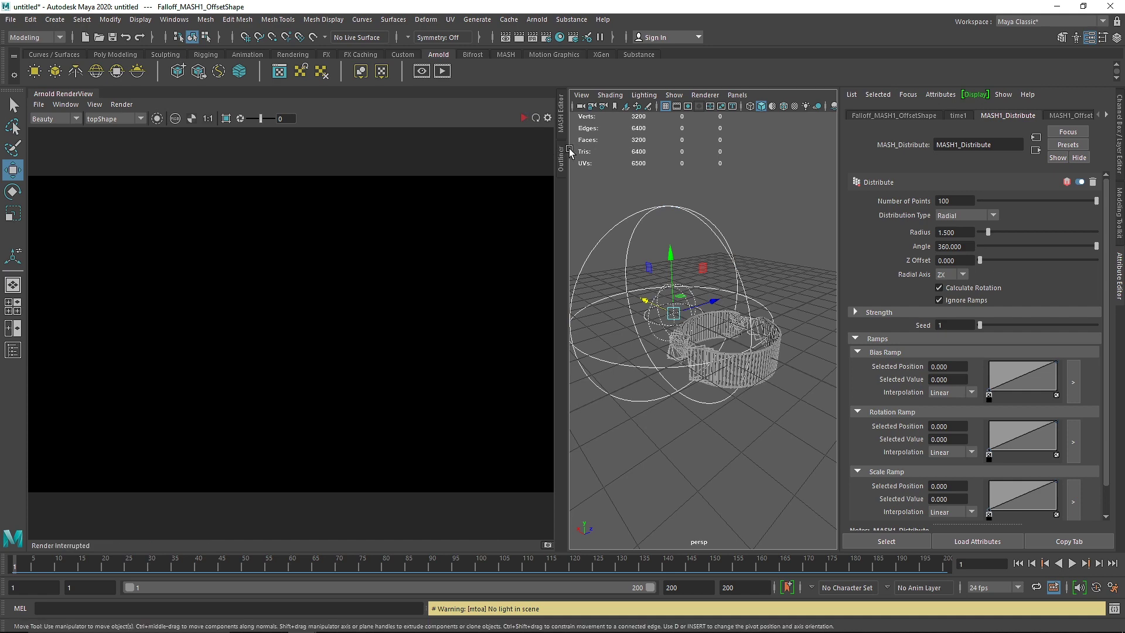
pyautogui.moveTo(569, 149); pyautogui.dragTo(392, 164)
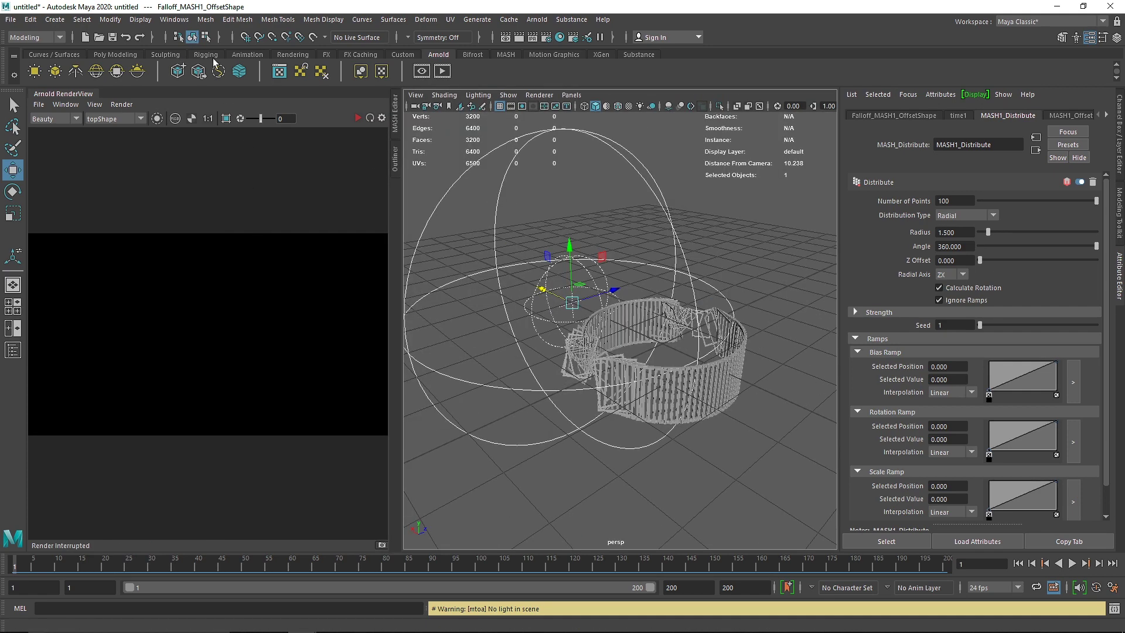
# - Create a directional light, enlarge it and move it about 2.89 units along Z to the outside of the ring
pyautogui.click(291, 54)
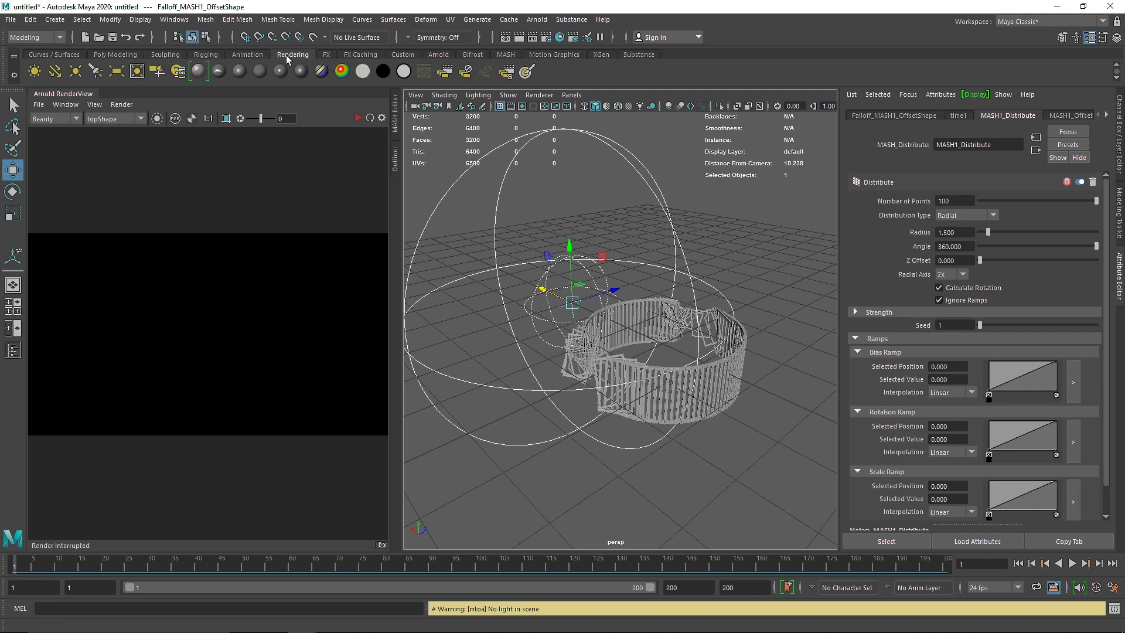
pyautogui.click(55, 71)
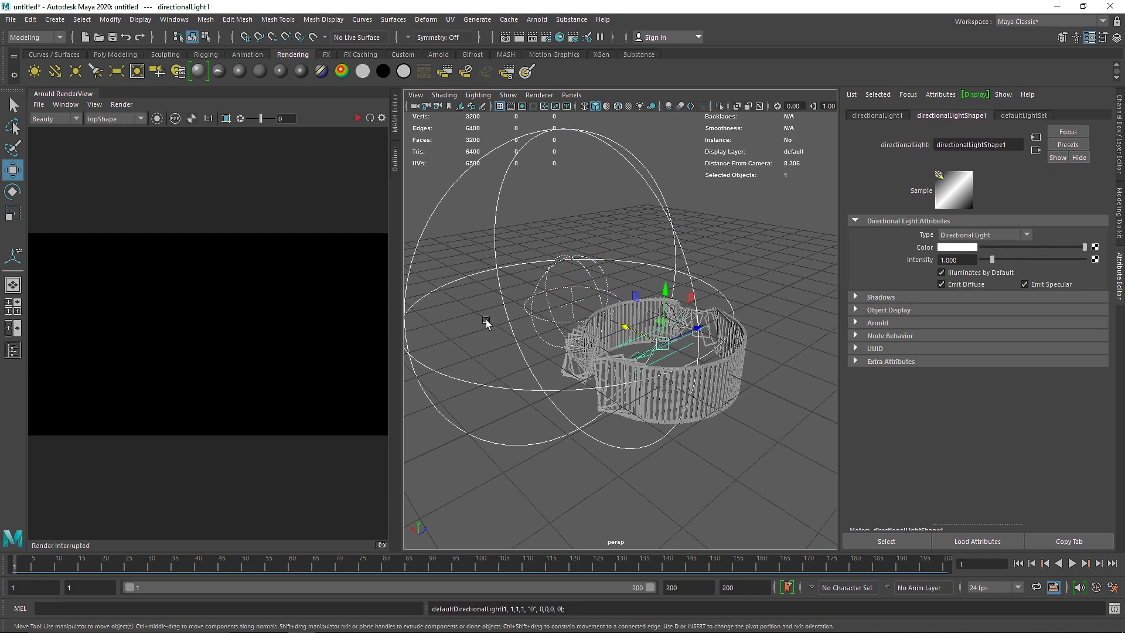
pyautogui.keyDown('alt'); pyautogui.moveTo(596, 332); pyautogui.dragTo(573, 350); pyautogui.keyUp('alt')
pyautogui.click(716, 320)
pyautogui.keyDown('alt'); pyautogui.moveTo(716, 319); pyautogui.dragTo(583, 259); pyautogui.keyUp('alt')
pyautogui.click(599, 313)
pyautogui.press('e')
pyautogui.press('w')
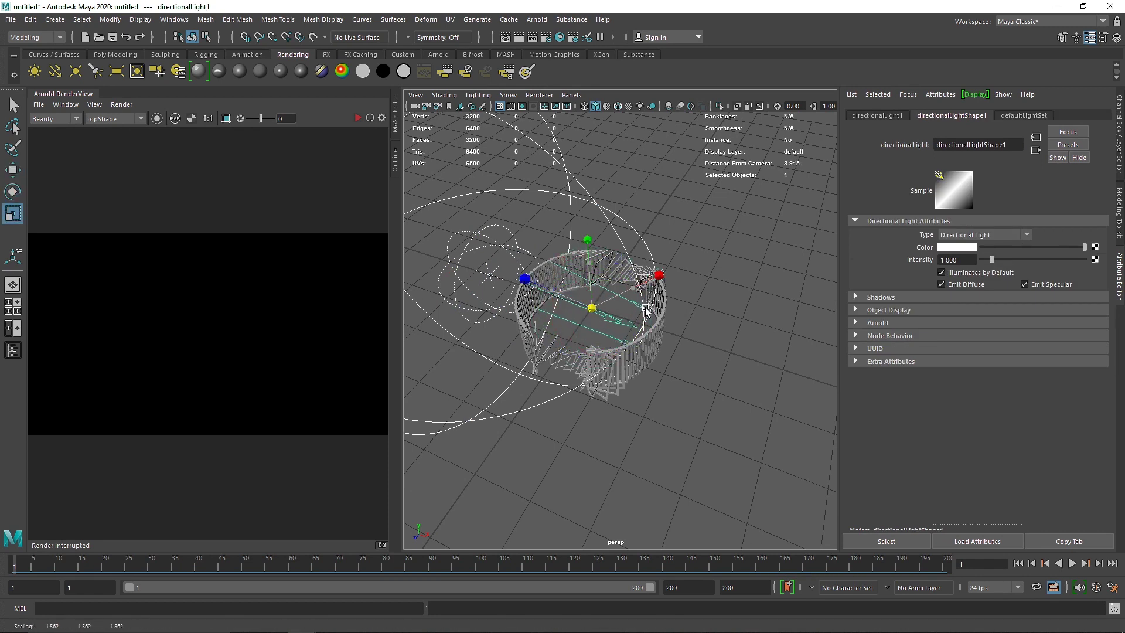
pyautogui.moveTo(577, 333); pyautogui.dragTo(493, 448)
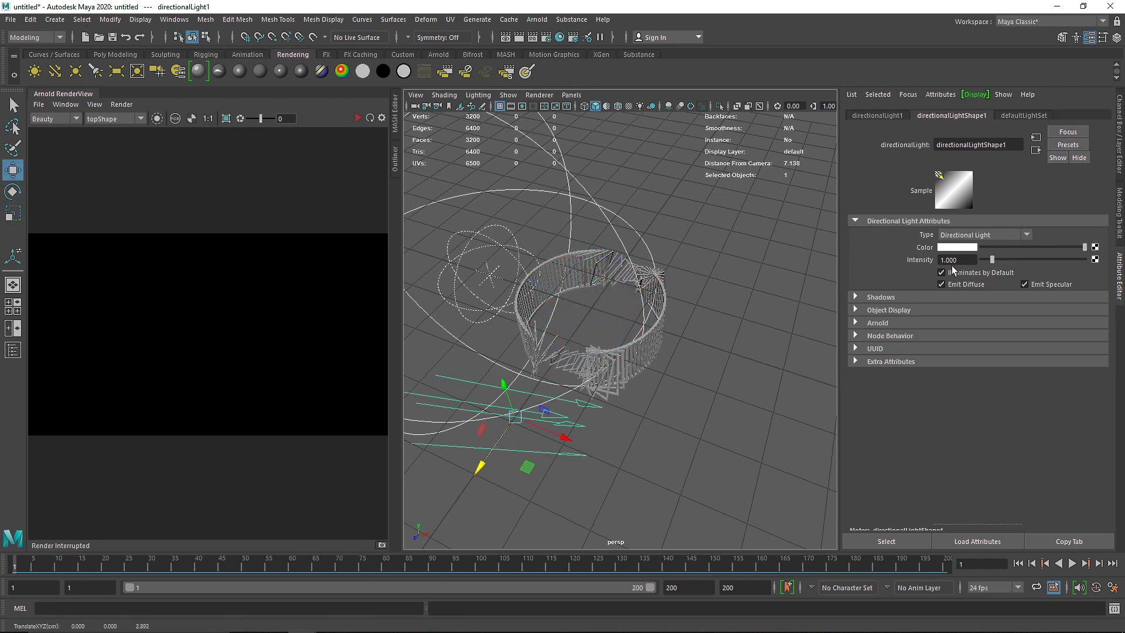
# - Set the directional light's Arnold exposure to 1 and enlarge the light further while the ring renders live
pyautogui.click(878, 323)
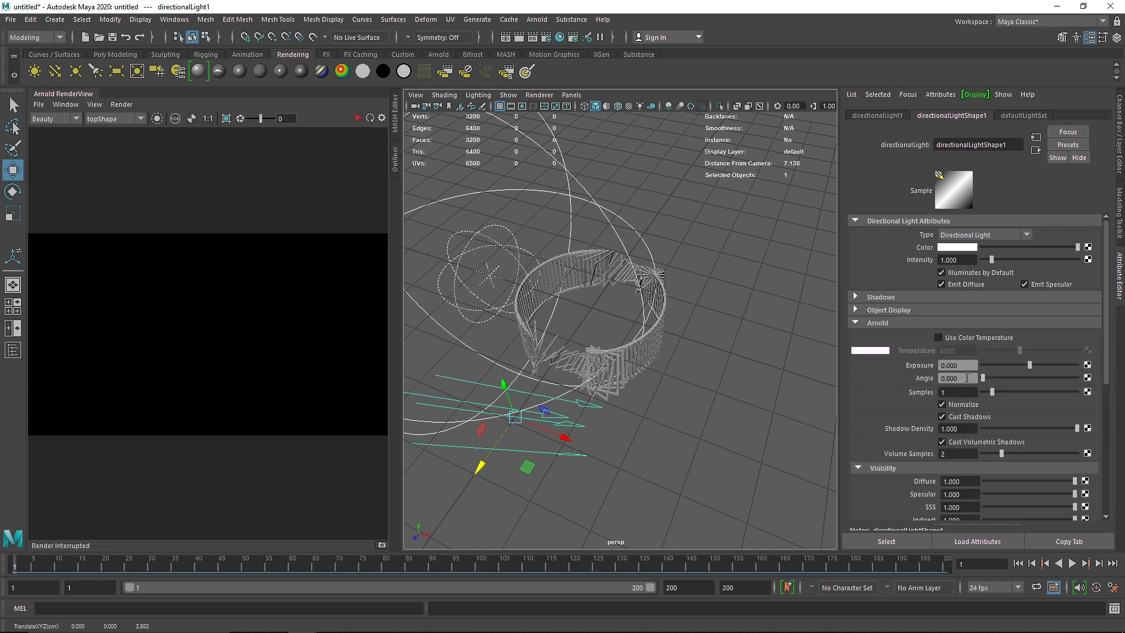
pyautogui.press('Return')
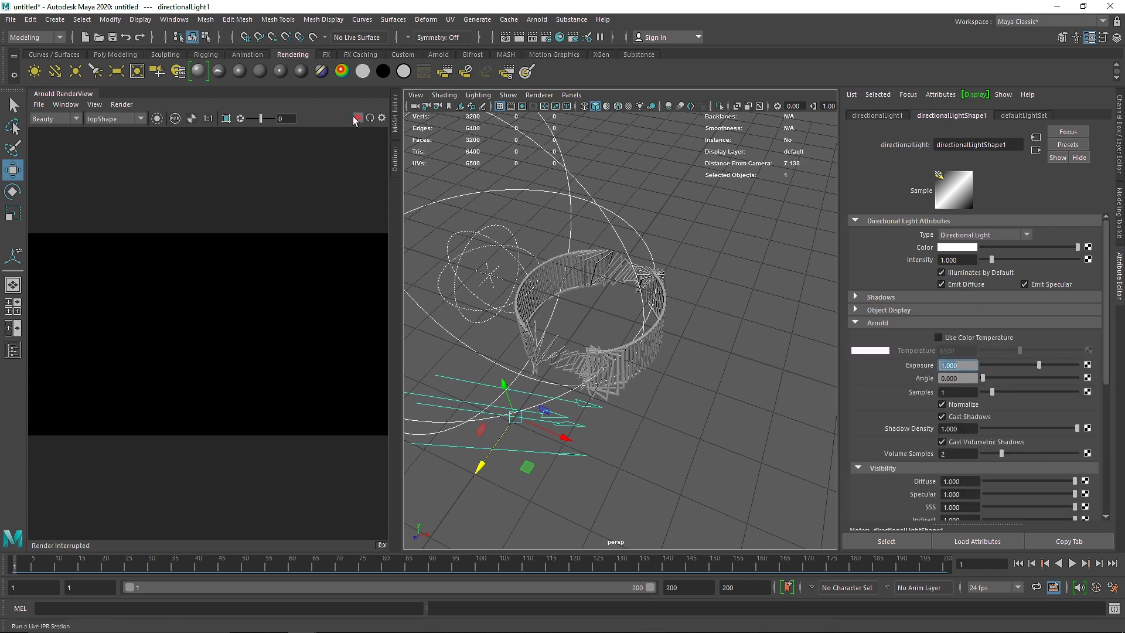
pyautogui.keyDown('alt'); pyautogui.moveTo(540, 364); pyautogui.dragTo(573, 391, button='right'); pyautogui.keyUp('alt')
pyautogui.keyDown('alt'); pyautogui.moveTo(573, 391); pyautogui.dragTo(593, 370, button='middle'); pyautogui.keyUp('alt')
pyautogui.keyDown('alt'); pyautogui.moveTo(593, 372); pyautogui.dragTo(539, 334, button='right'); pyautogui.keyUp('alt')
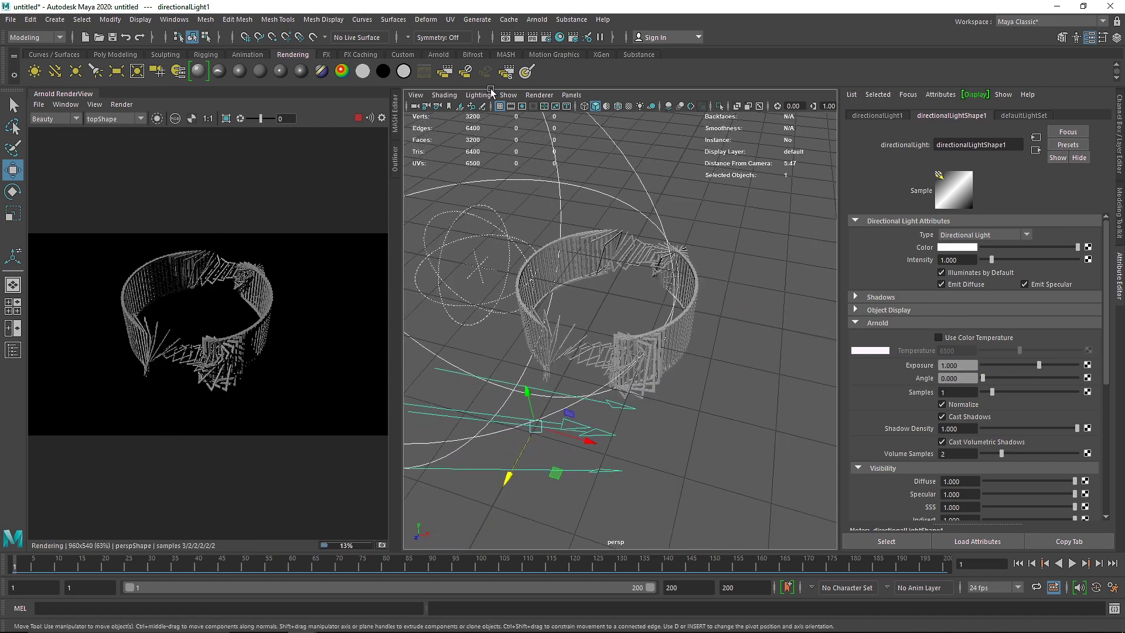
pyautogui.press('r')
pyautogui.moveTo(535, 426); pyautogui.dragTo(531, 426)
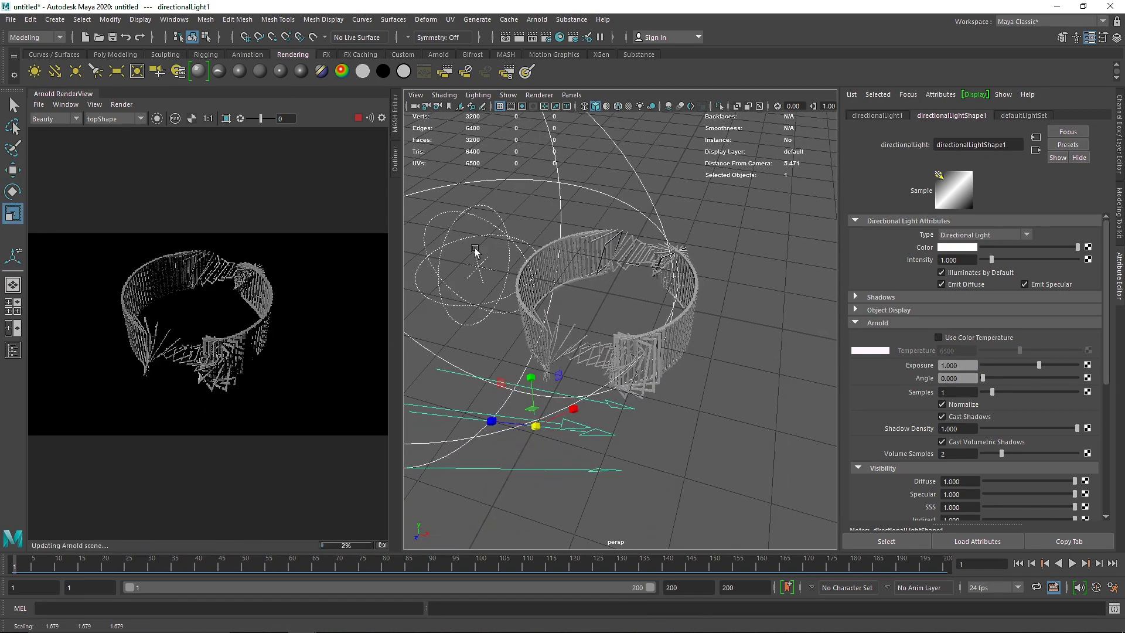
# - Add an Arnold skydome light, set its intensity to 0.6 and preview the lighting in the live render
pyautogui.click(452, 55)
pyautogui.click(97, 71)
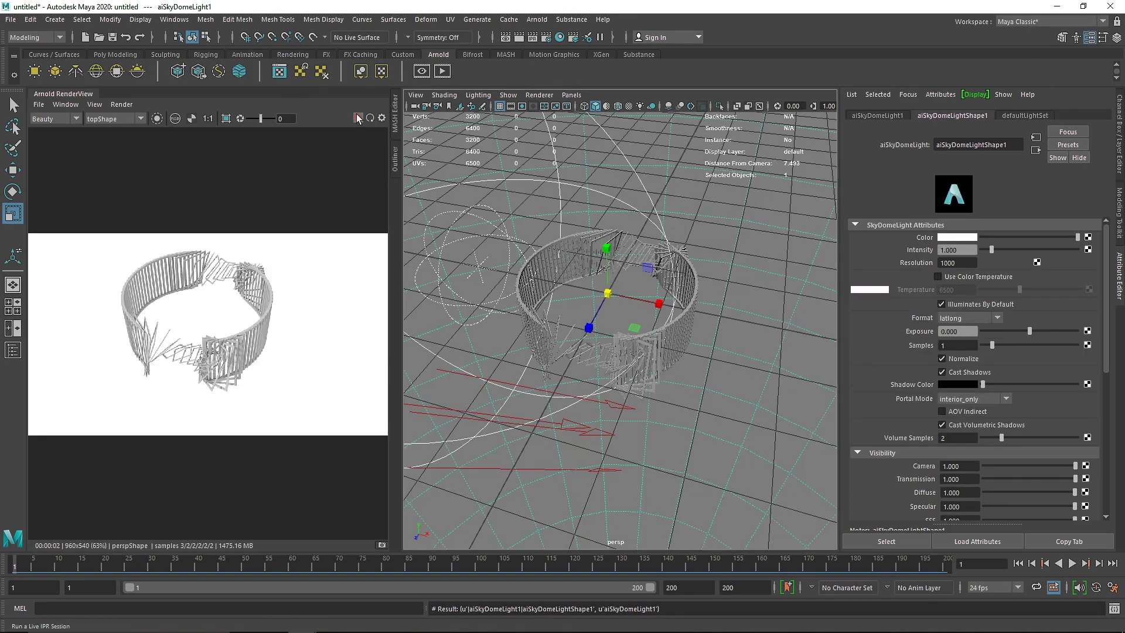
pyautogui.click(357, 119)
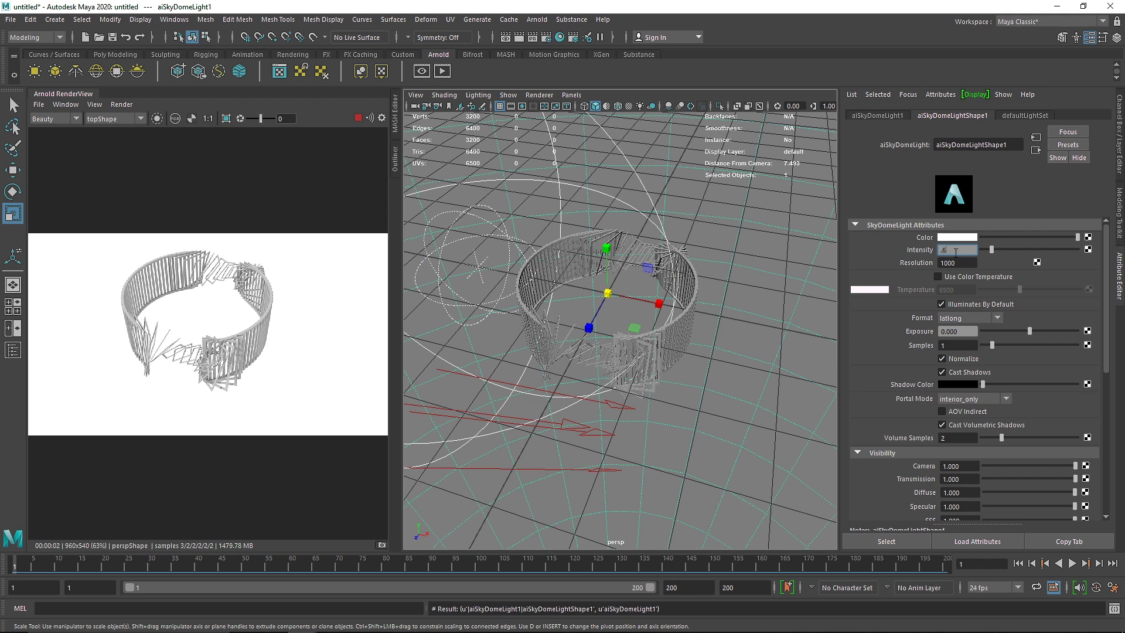
pyautogui.press('Return')
pyautogui.click(356, 119)
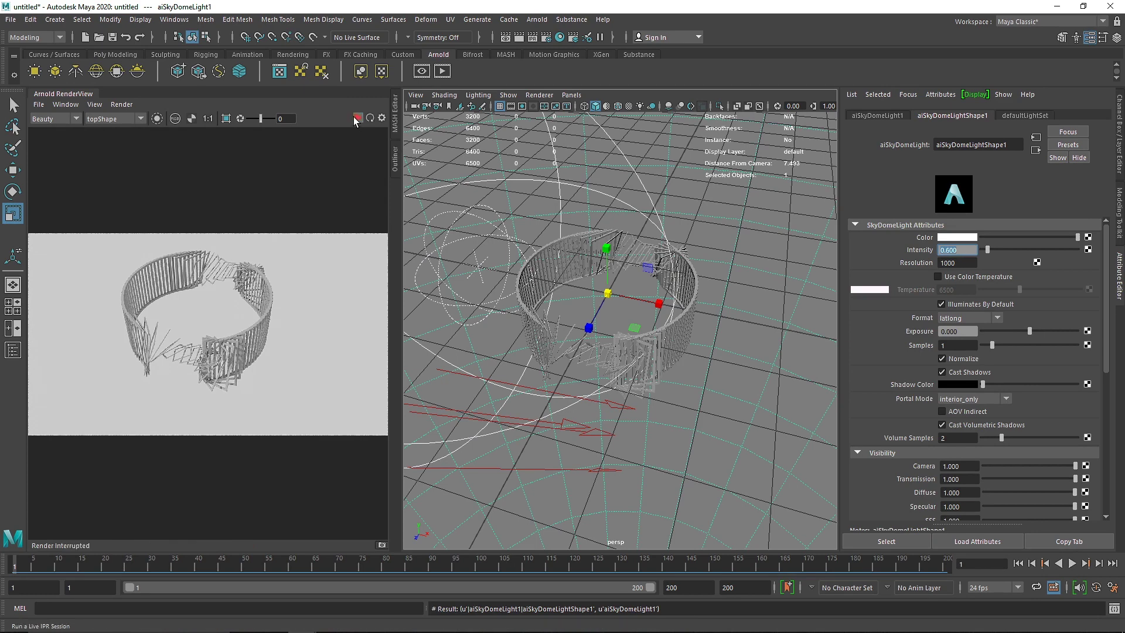
# - Create a polygon plane, scale it to about 9.87 and lower it to about Y -1.14 as a floor beneath the ring
pyautogui.click(115, 54)
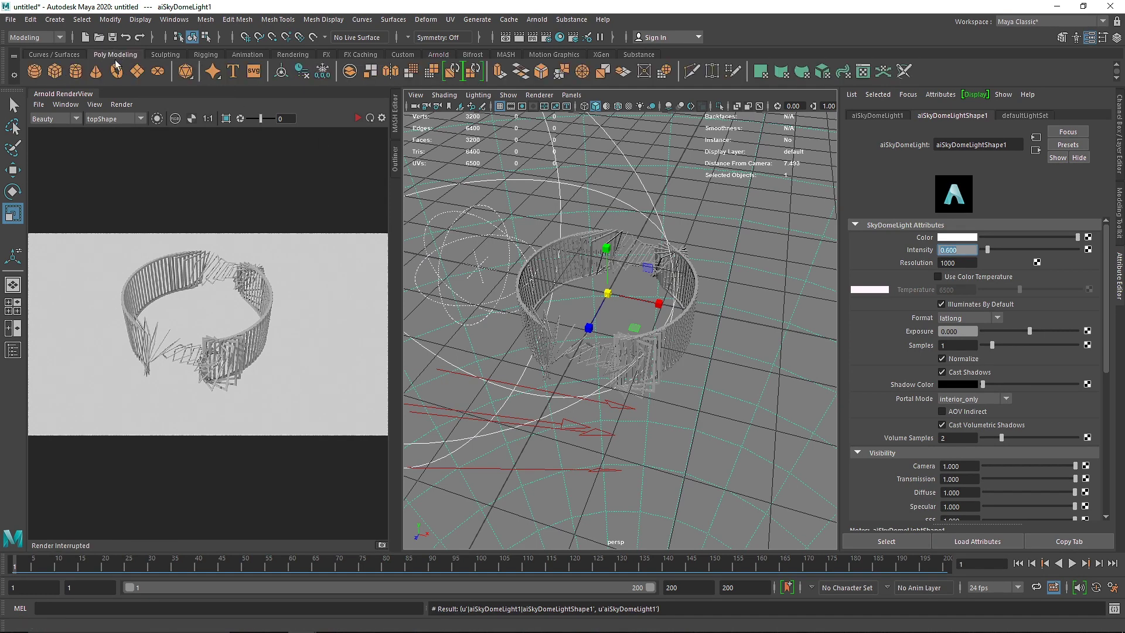
pyautogui.click(137, 71)
pyautogui.moveTo(619, 291); pyautogui.dragTo(832, 301)
pyautogui.keyDown('alt'); pyautogui.moveTo(832, 301); pyautogui.dragTo(629, 301, button='right'); pyautogui.keyUp('alt')
pyautogui.keyDown('alt'); pyautogui.moveTo(630, 302); pyautogui.dragTo(666, 318); pyautogui.keyUp('alt')
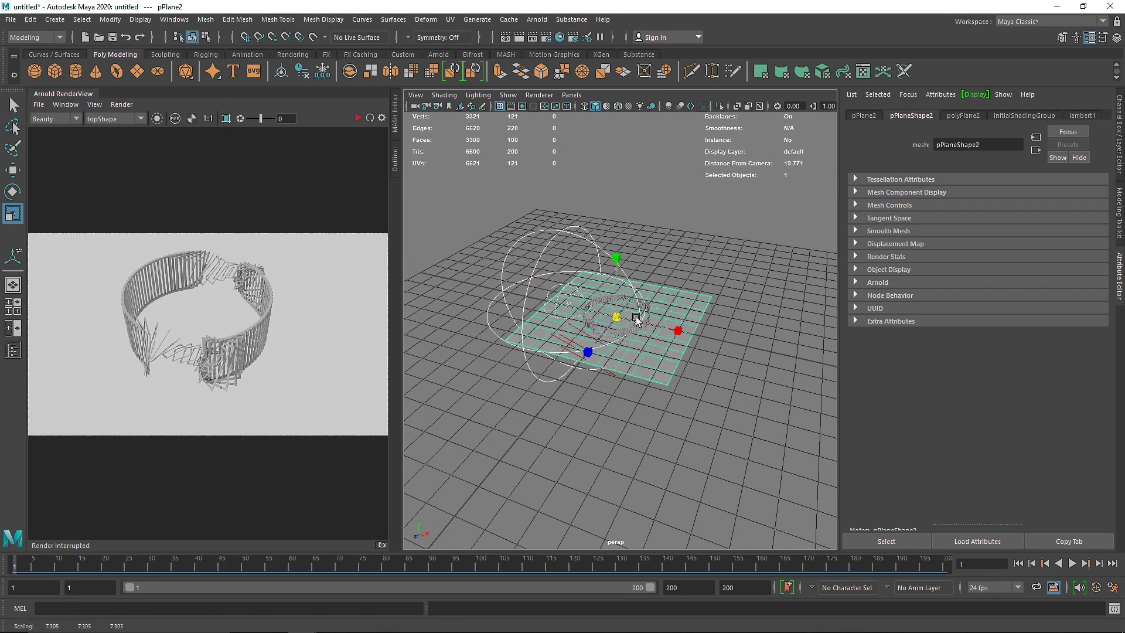
pyautogui.keyDown('alt'); pyautogui.moveTo(603, 333); pyautogui.dragTo(592, 311); pyautogui.keyUp('alt')
pyautogui.press('w')
pyautogui.click(500, 106)
pyautogui.keyDown('alt'); pyautogui.moveTo(592, 312); pyautogui.dragTo(673, 331, button='right'); pyautogui.keyUp('alt')
pyautogui.keyDown('alt'); pyautogui.moveTo(673, 330); pyautogui.dragTo(624, 333); pyautogui.keyUp('alt')
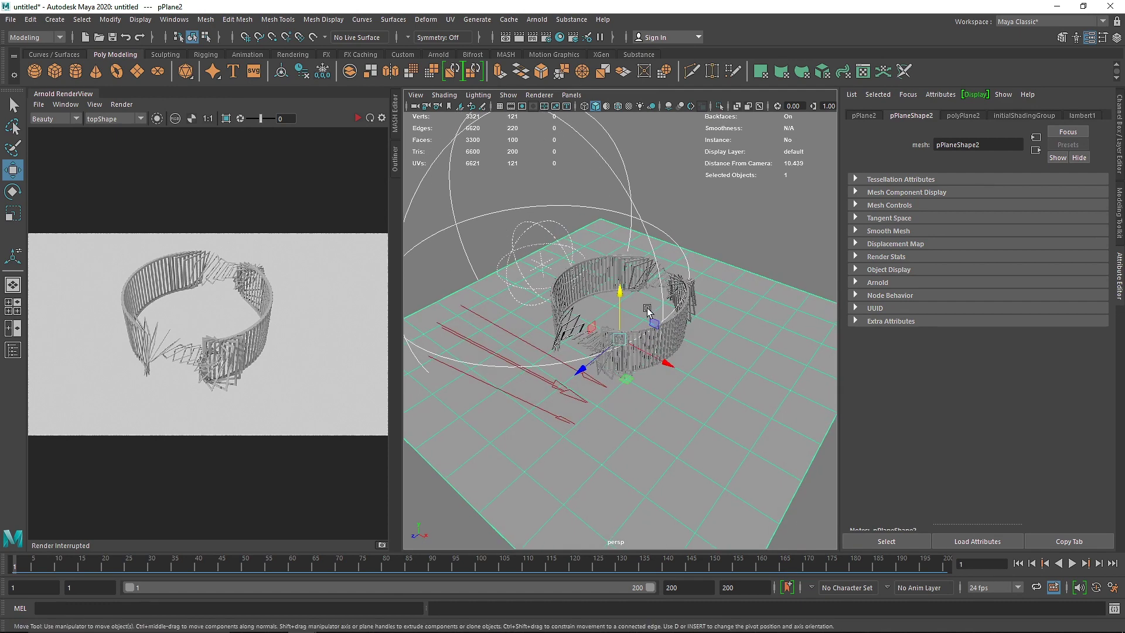
# - Reduce the floor plane's width and height subdivisions to 1
pyautogui.click(1118, 134)
pyautogui.click(995, 250)
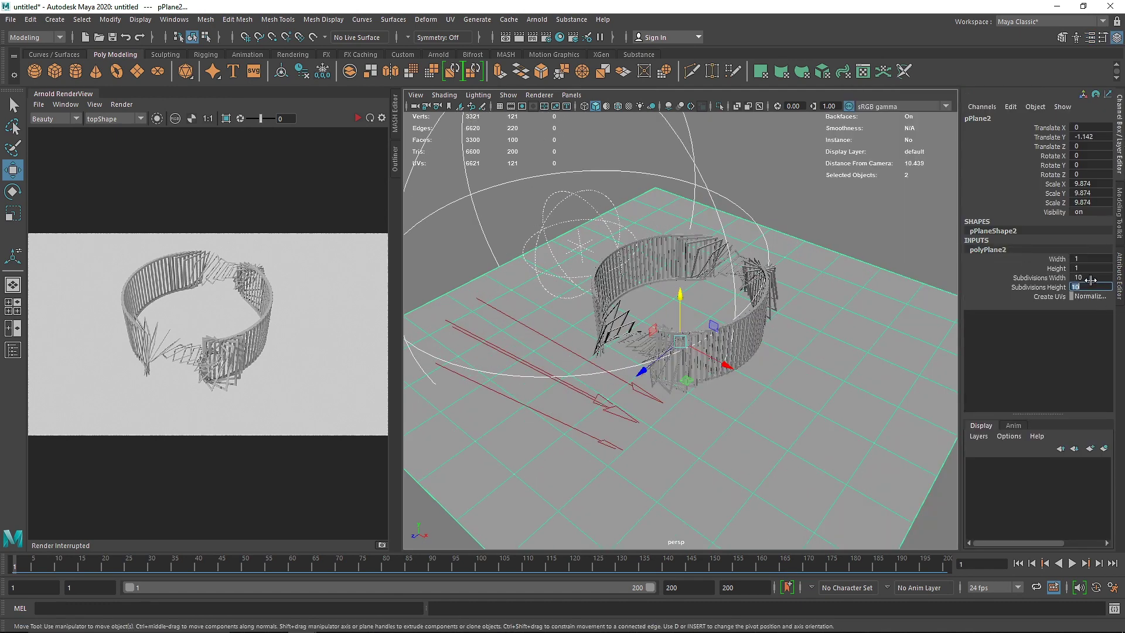
pyautogui.click(873, 199)
pyautogui.click(793, 310)
# - Scale the floor plane up to about 23.4 and reposition it to about Y -0.88, Z -3.03 under the ring
pyautogui.press('r')
pyautogui.moveTo(680, 340); pyautogui.dragTo(705, 320)
pyautogui.keyDown('alt'); pyautogui.moveTo(705, 320); pyautogui.dragTo(648, 314, button='right'); pyautogui.keyUp('alt')
pyautogui.moveTo(680, 335); pyautogui.dragTo(720, 331)
pyautogui.keyDown('alt'); pyautogui.moveTo(720, 332); pyautogui.dragTo(682, 295); pyautogui.keyUp('alt')
pyautogui.press('w')
pyautogui.keyDown('alt'); pyautogui.moveTo(634, 336); pyautogui.dragTo(644, 305); pyautogui.keyUp('alt')
pyautogui.keyDown('alt'); pyautogui.moveTo(715, 345); pyautogui.dragTo(826, 369, button='right'); pyautogui.keyUp('alt')
pyautogui.moveTo(673, 300)
pyautogui.mouseDown()
pyautogui.moveTo(678, 359)
pyautogui.moveTo(693, 327)
pyautogui.moveTo(678, 322)
pyautogui.mouseUp()
pyautogui.scroll(-5, 678, 358)
# - Duplicate the floor plane and rotate the copy 90 degrees about X to form a back wall
pyautogui.hotkey('ctrl', 'd')
pyautogui.press('e')
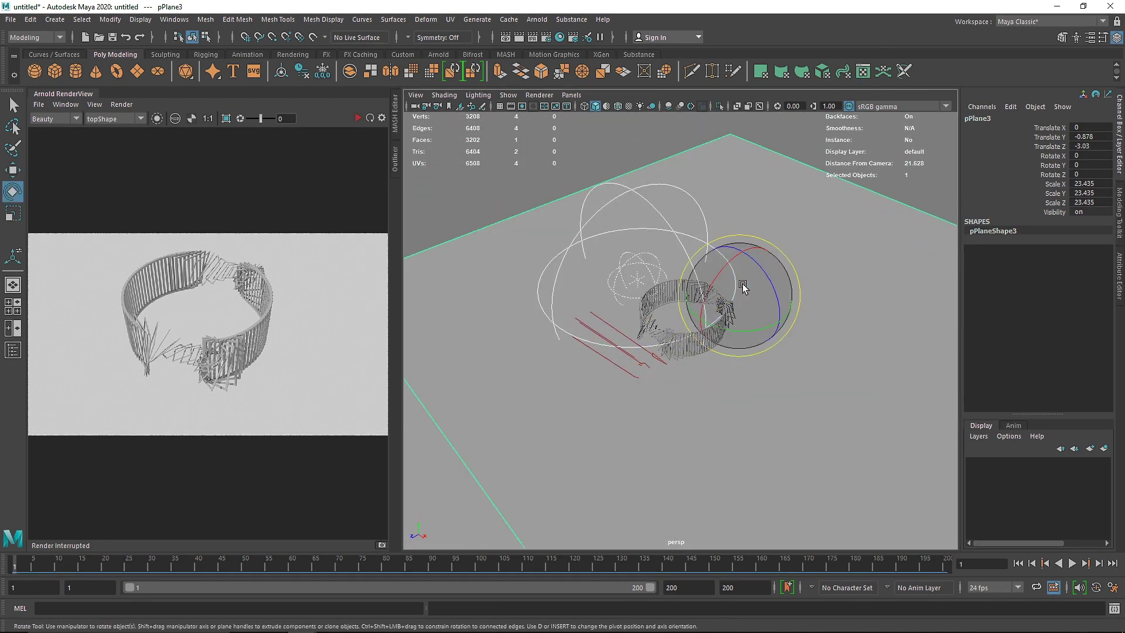
pyautogui.moveTo(723, 264); pyautogui.dragTo(710, 310)
pyautogui.click(1088, 155)
pyautogui.write('90')
pyautogui.press('Return')
pyautogui.click(524, 141)
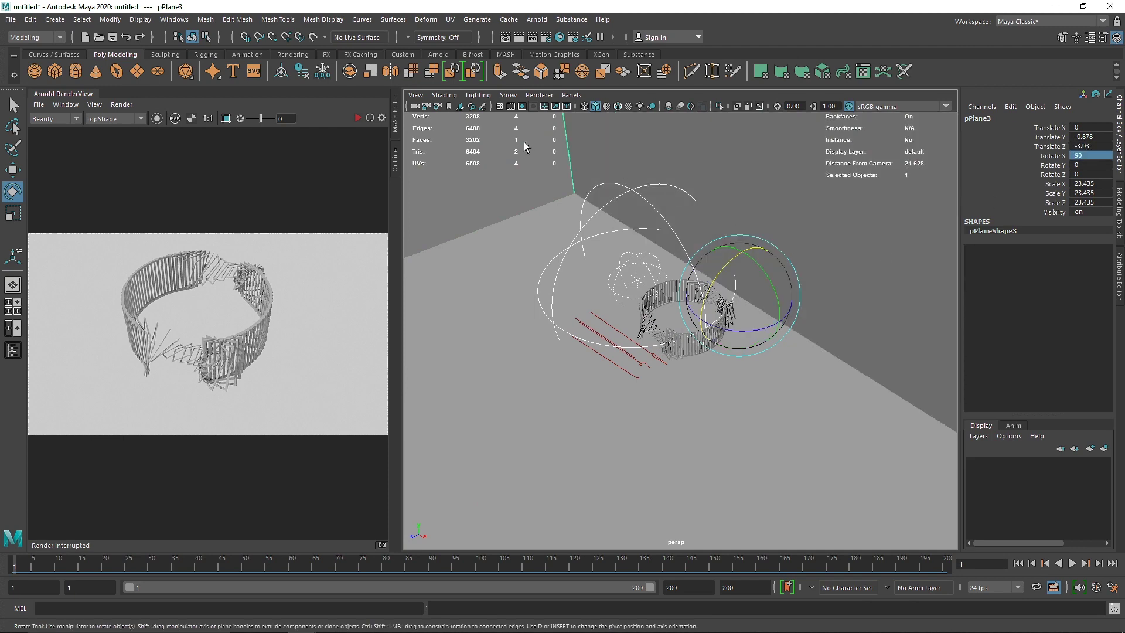
pyautogui.keyDown('alt'); pyautogui.moveTo(715, 213); pyautogui.dragTo(769, 217); pyautogui.keyUp('alt')
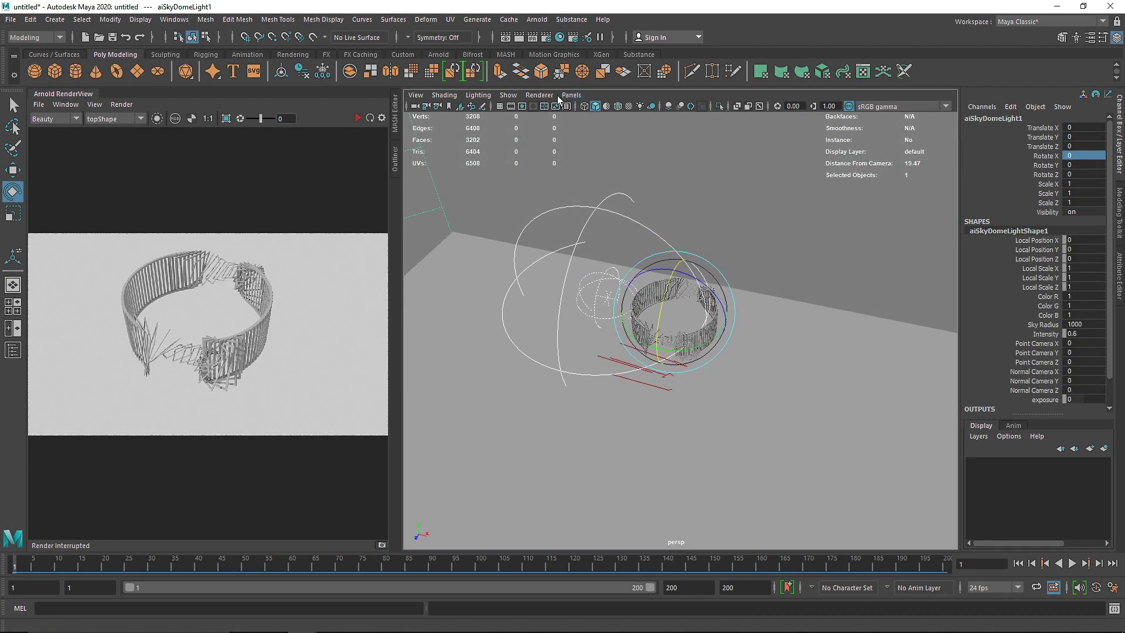
# - Create a camera, look through it in the viewport and aim it at the ring
pyautogui.click(55, 20)
pyautogui.moveTo(142, 91)
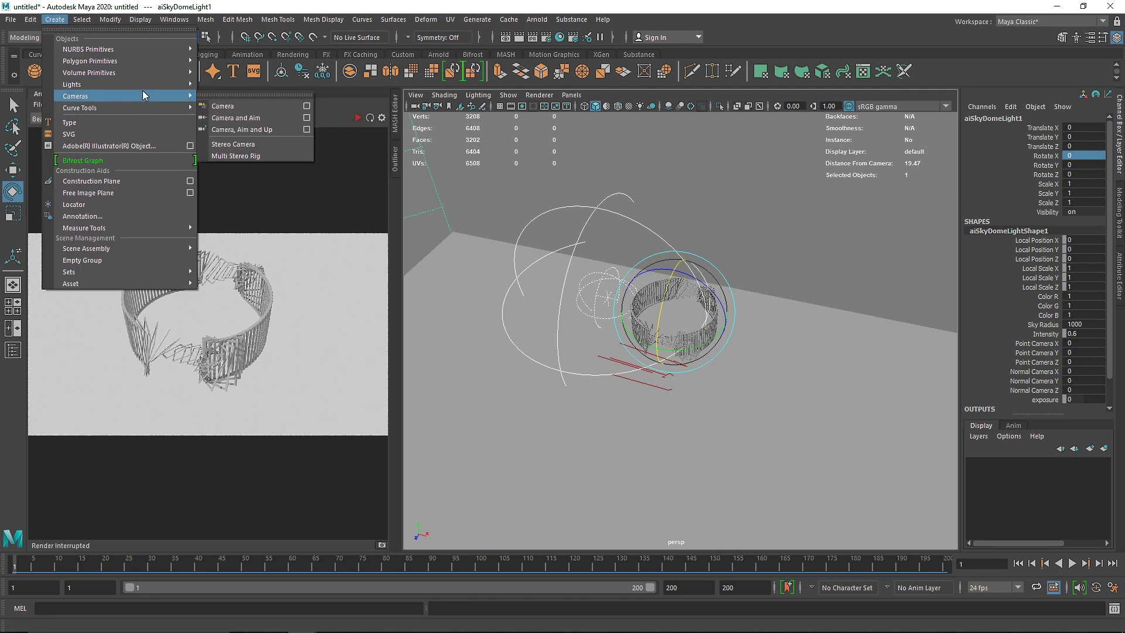
pyautogui.click(241, 106)
pyautogui.click(568, 95)
pyautogui.moveTo(614, 107)
pyautogui.click(706, 109)
pyautogui.scroll(-5, 673, 317)
pyautogui.keyDown('alt'); pyautogui.moveTo(739, 316); pyautogui.dragTo(715, 350); pyautogui.keyUp('alt')
pyautogui.keyDown('alt'); pyautogui.moveTo(716, 350); pyautogui.dragTo(776, 242, button='middle'); pyautogui.keyUp('alt')
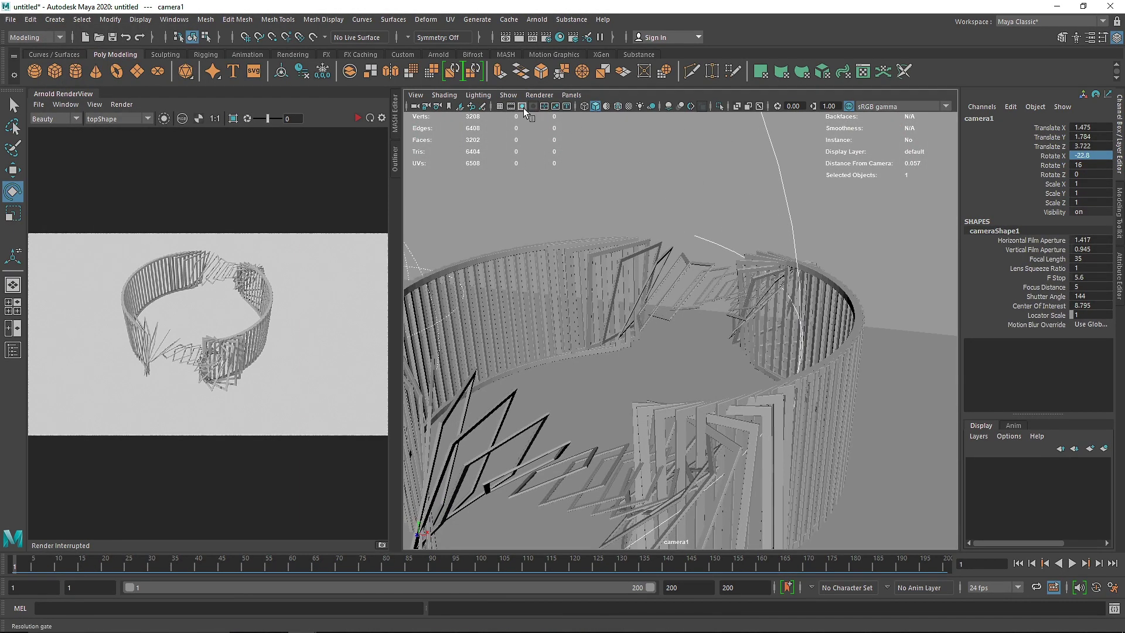
# - Show the camera's resolution gate and frame the whole ring inside it from above
pyautogui.click(521, 106)
pyautogui.scroll(-1, 642, 291)
pyautogui.keyDown('alt'); pyautogui.moveTo(642, 290); pyautogui.dragTo(642, 308); pyautogui.keyUp('alt')
pyautogui.keyDown('alt'); pyautogui.moveTo(642, 308); pyautogui.dragTo(704, 220, button='middle'); pyautogui.keyUp('alt')
pyautogui.keyDown('alt'); pyautogui.moveTo(705, 223); pyautogui.dragTo(713, 292, button='right'); pyautogui.keyUp('alt')
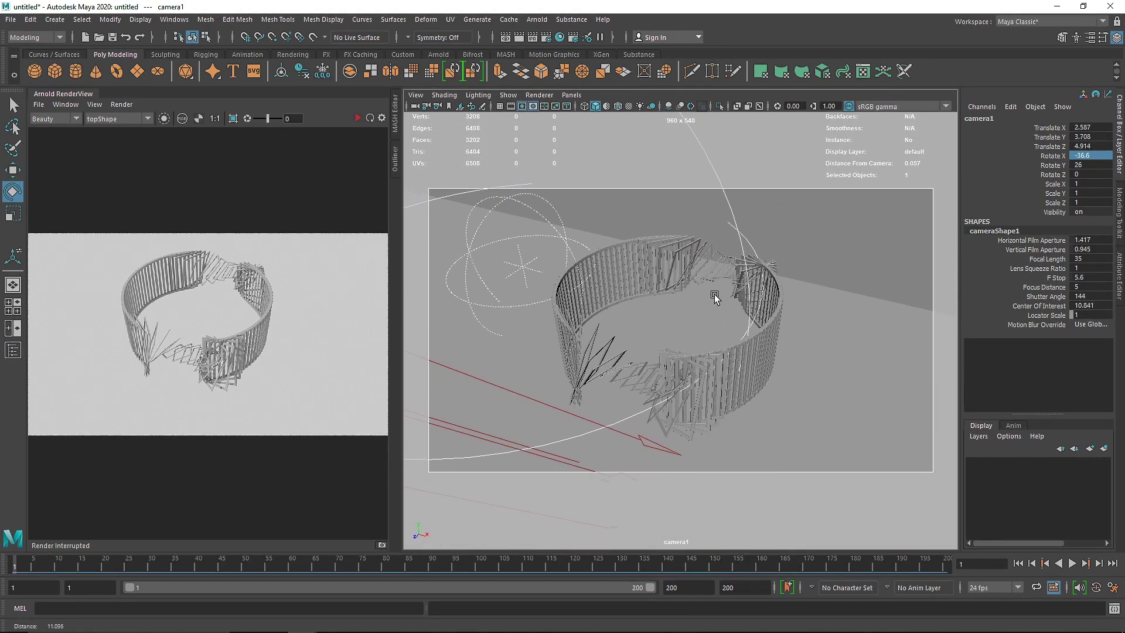
# - Move the falloff sphere along X to about -3.62 and adjust the camera framing of the ring
pyautogui.click(520, 265)
pyautogui.press('w')
pyautogui.moveTo(532, 271)
pyautogui.mouseDown()
pyautogui.moveTo(719, 329)
pyautogui.moveTo(511, 271)
pyautogui.mouseUp()
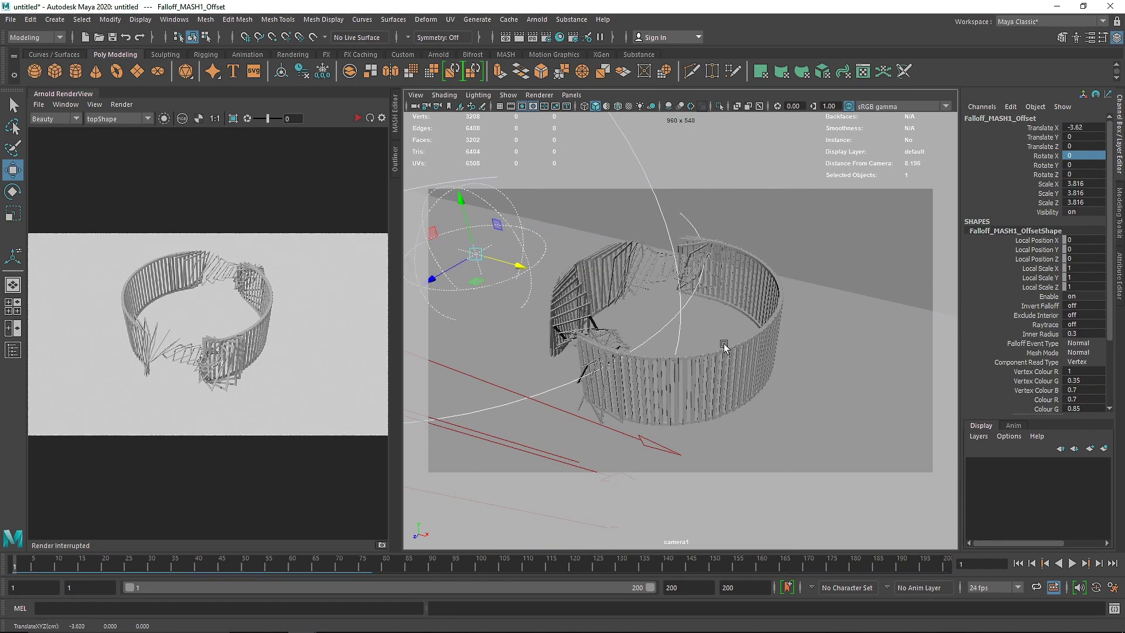
pyautogui.keyDown('alt'); pyautogui.moveTo(723, 343); pyautogui.dragTo(725, 353); pyautogui.keyUp('alt')
pyautogui.keyDown('alt'); pyautogui.moveTo(725, 353); pyautogui.dragTo(719, 340, button='middle'); pyautogui.keyUp('alt')
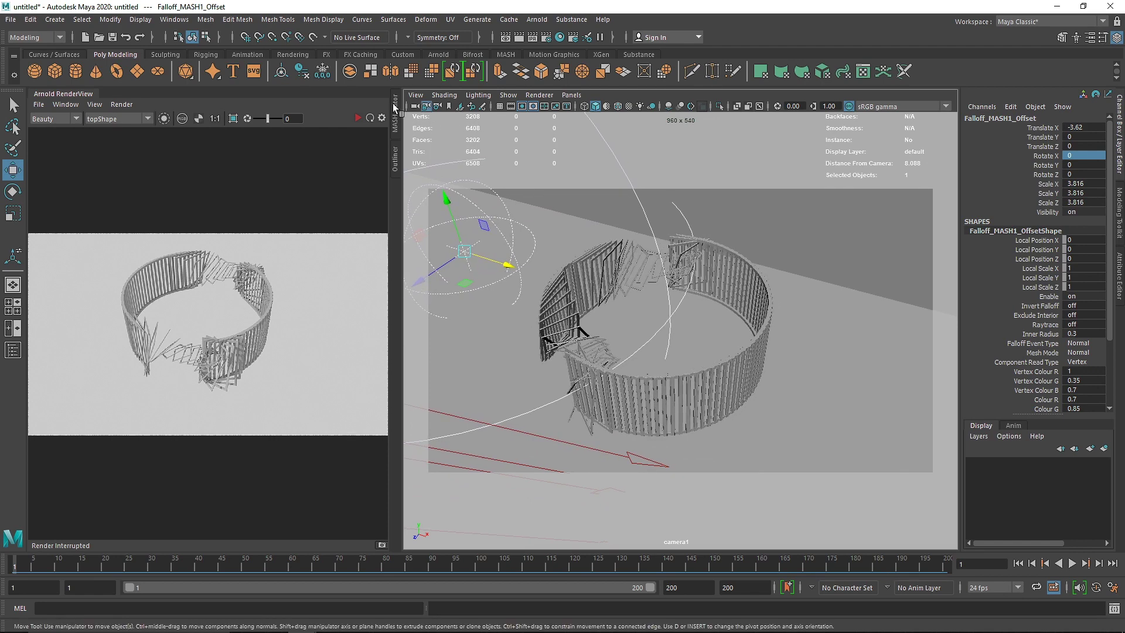
# - Run a live test render through cameraShape1, stop it and close the Arnold RenderView
pyautogui.click(355, 119)
pyautogui.click(111, 121)
pyautogui.click(98, 140)
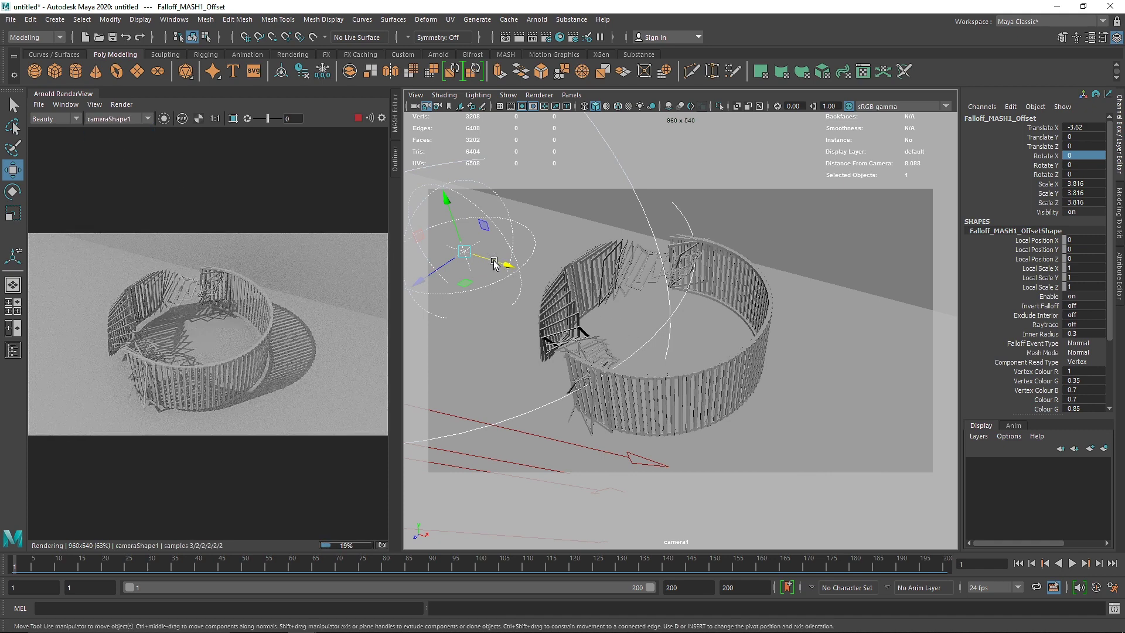
pyautogui.click(360, 117)
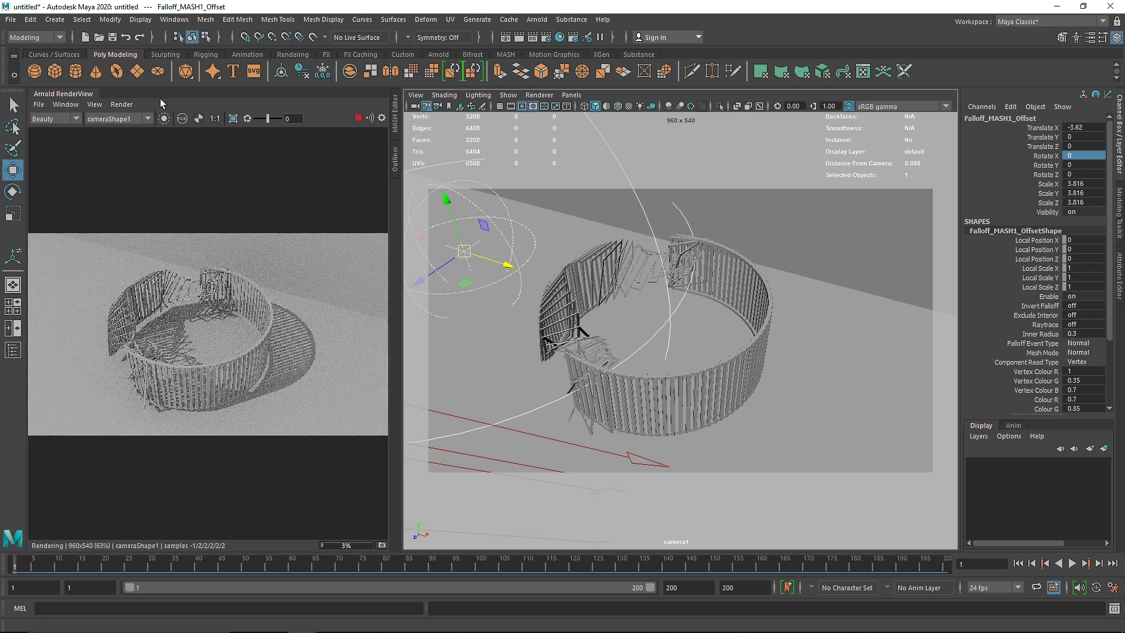
pyautogui.click(66, 104)
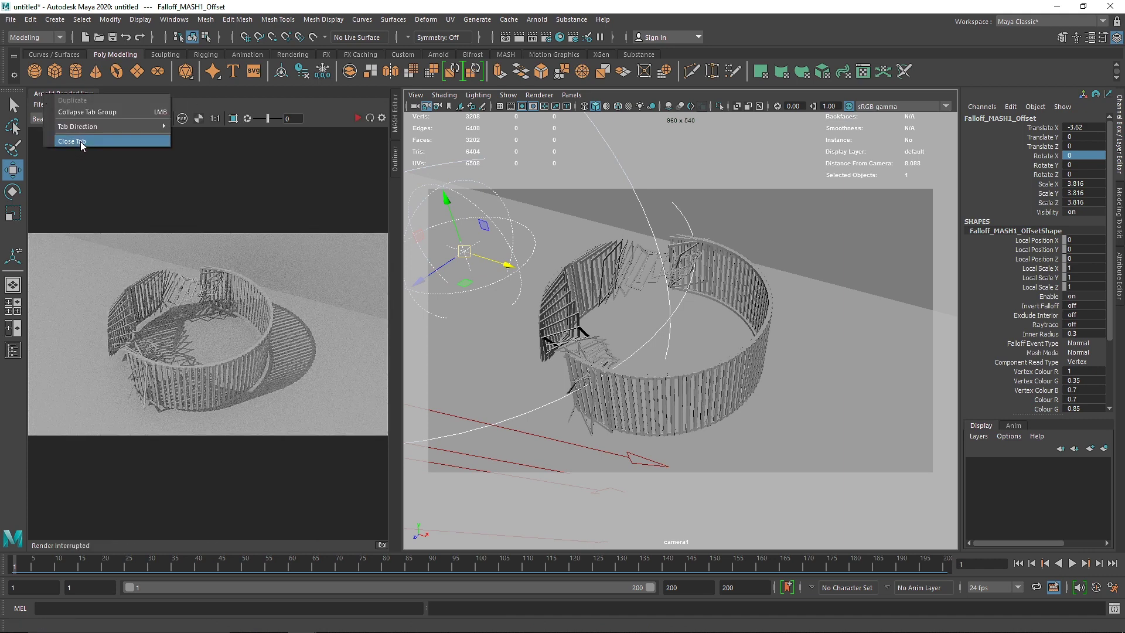
pyautogui.click(80, 143)
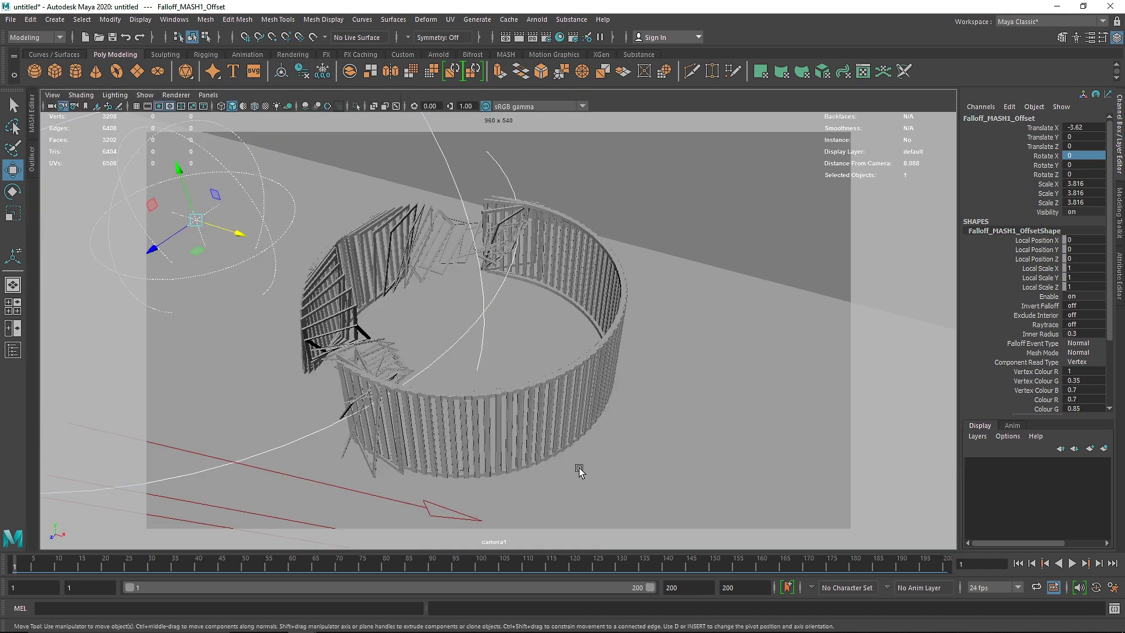
# - Set the animation and playback range to end at frame 120
pyautogui.click(749, 588)
pyautogui.press('Tab')
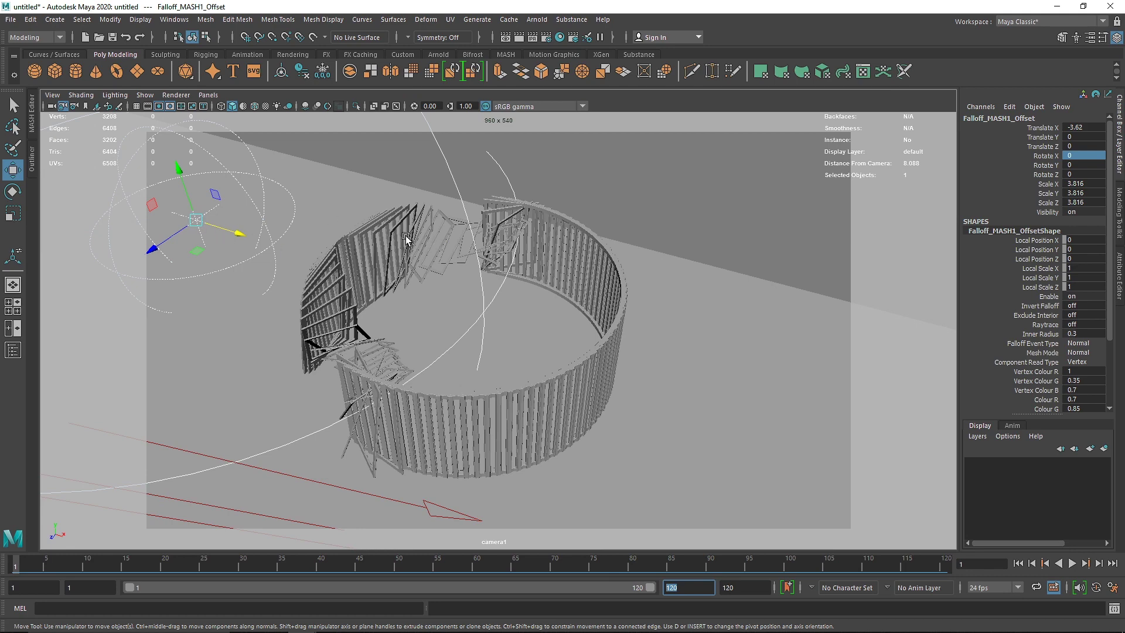
# - Switch the viewport to the perspective view and turn on the grid display
pyautogui.moveTo(552, 238); pyautogui.dragTo(582, 140)
pyautogui.press('space')
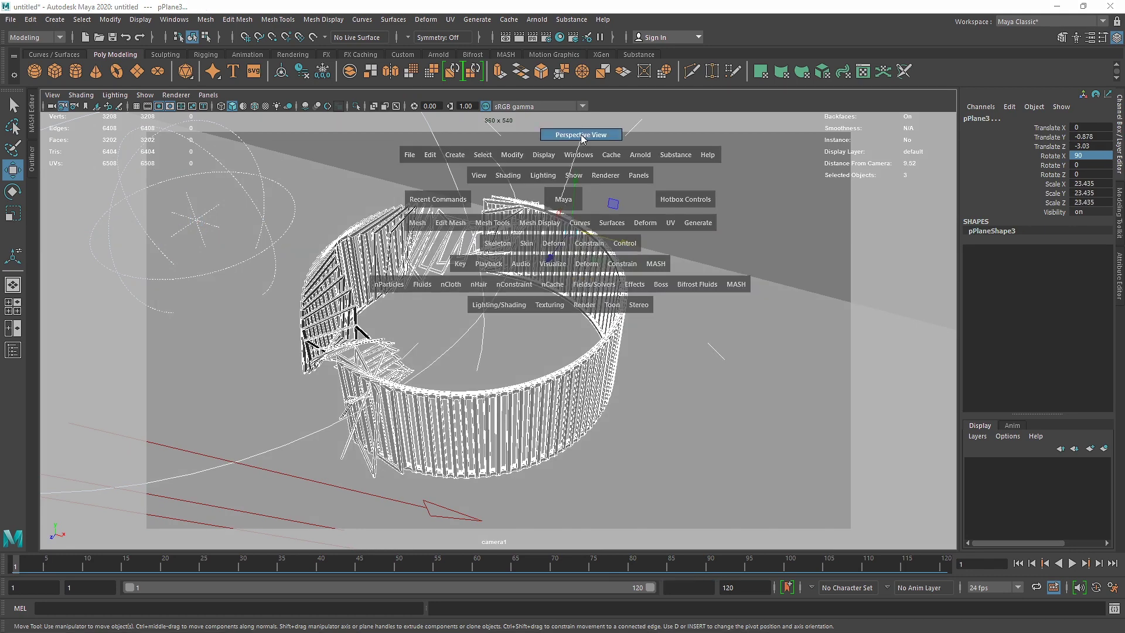
pyautogui.keyDown('alt'); pyautogui.moveTo(545, 323); pyautogui.dragTo(455, 349, button='right'); pyautogui.keyUp('alt')
pyautogui.keyDown('alt'); pyautogui.moveTo(454, 350); pyautogui.dragTo(379, 331); pyautogui.keyUp('alt')
pyautogui.click(214, 227)
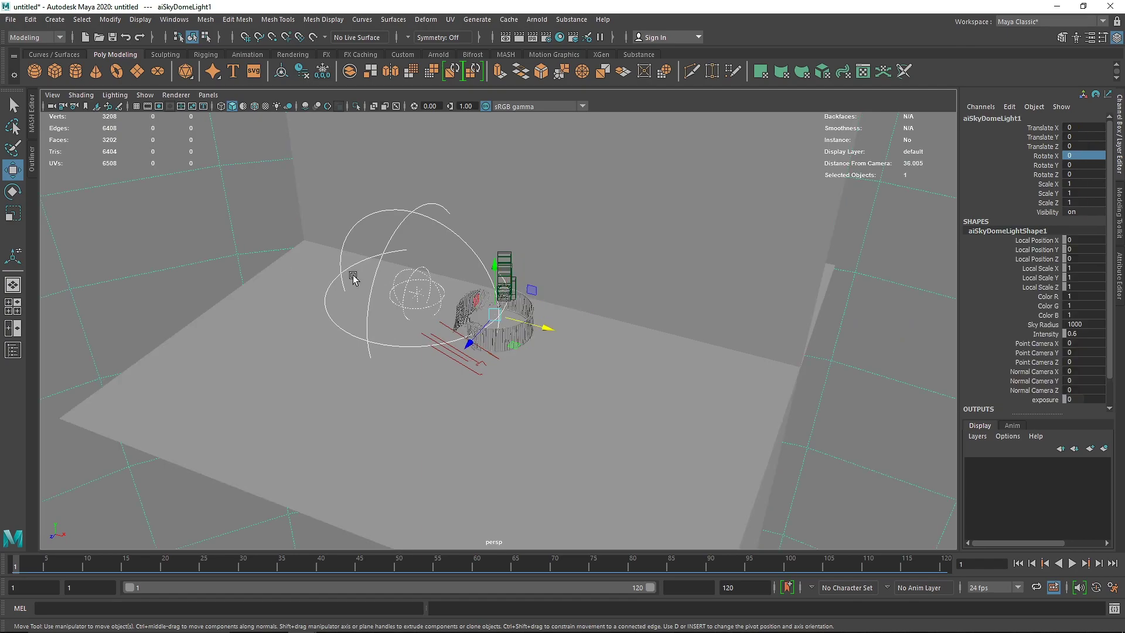
pyautogui.click(136, 106)
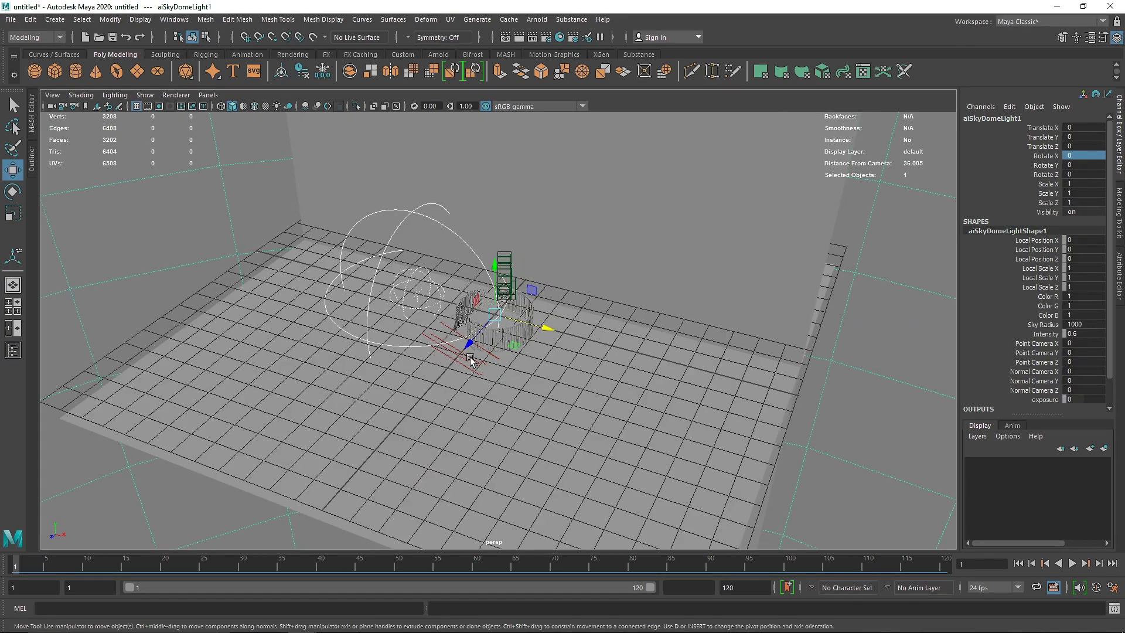
# - Put the floor and backdrop planes on a new display layer and hide that layer
pyautogui.keyDown('alt'); pyautogui.moveTo(467, 356); pyautogui.dragTo(468, 368); pyautogui.keyUp('alt')
pyautogui.keyDown('alt'); pyautogui.moveTo(405, 329); pyautogui.dragTo(516, 343, button='right'); pyautogui.keyUp('alt')
pyautogui.keyDown('alt'); pyautogui.moveTo(515, 343); pyautogui.dragTo(562, 329); pyautogui.keyUp('alt')
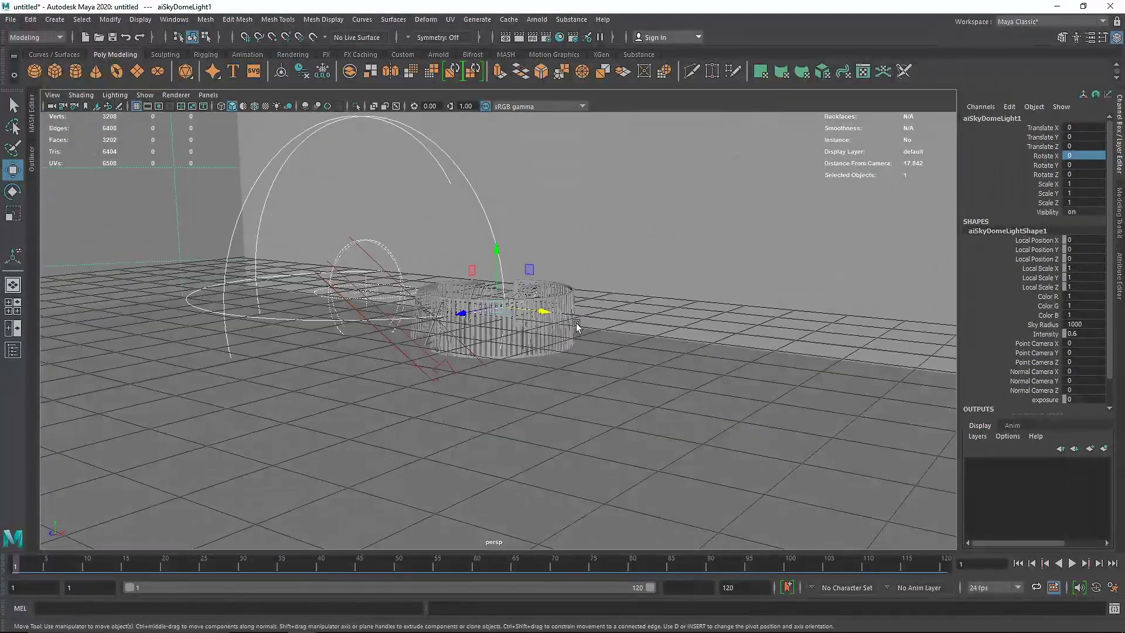
pyautogui.click(765, 302)
pyautogui.keyDown('alt'); pyautogui.moveTo(765, 302); pyautogui.dragTo(722, 332, button='right'); pyautogui.keyUp('alt')
pyautogui.keyDown('shift'); pyautogui.click(636, 380); pyautogui.keyUp('shift')
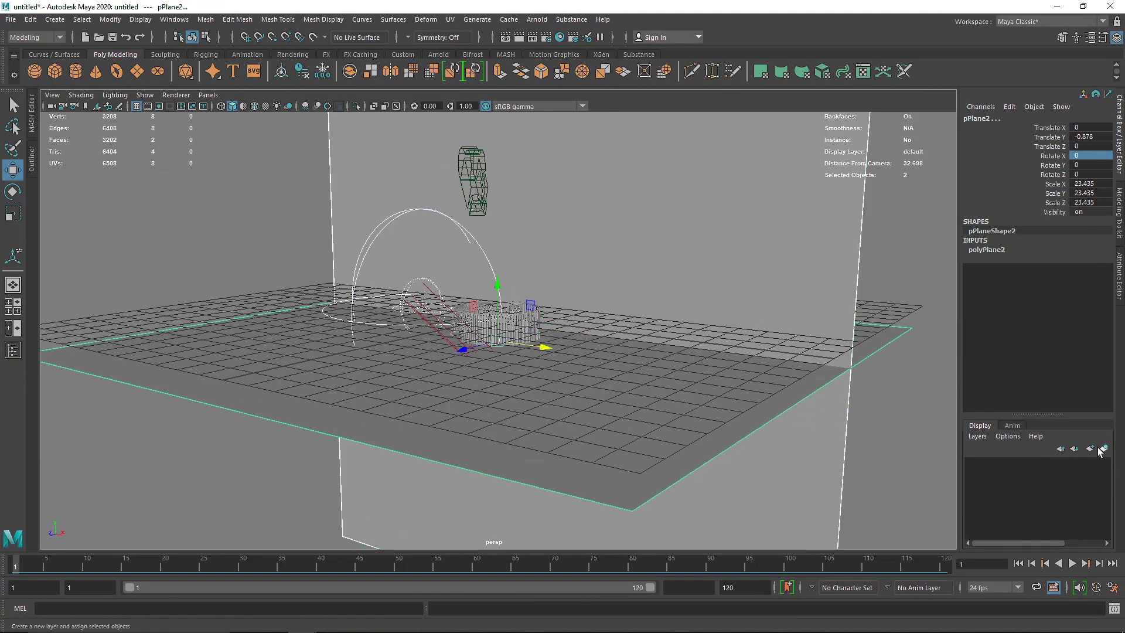
pyautogui.click(1103, 449)
pyautogui.click(973, 464)
pyautogui.keyDown('alt'); pyautogui.moveTo(714, 381); pyautogui.dragTo(695, 389); pyautogui.keyUp('alt')
pyautogui.click(678, 331)
# - Move the ring's falloff sphere along X to -6, clear of the ring
pyautogui.keyDown('alt'); pyautogui.moveTo(548, 300); pyautogui.dragTo(518, 311); pyautogui.keyUp('alt')
pyautogui.click(412, 286)
pyautogui.keyDown('alt'); pyautogui.moveTo(454, 306); pyautogui.dragTo(516, 300, button='right'); pyautogui.keyUp('alt')
pyautogui.keyDown('alt'); pyautogui.moveTo(516, 300); pyautogui.dragTo(478, 328); pyautogui.keyUp('alt')
pyautogui.moveTo(358, 305); pyautogui.dragTo(421, 320)
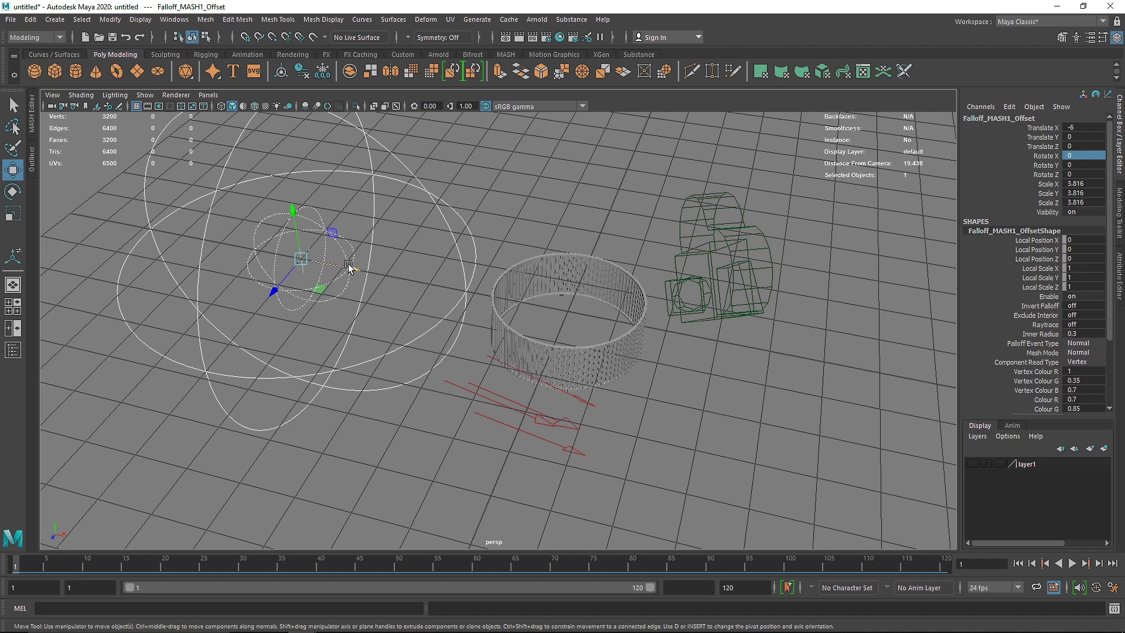
pyautogui.moveTo(348, 267); pyautogui.dragTo(340, 341)
pyautogui.moveTo(350, 272)
pyautogui.mouseDown()
pyautogui.moveTo(394, 278)
pyautogui.moveTo(353, 270)
pyautogui.mouseUp()
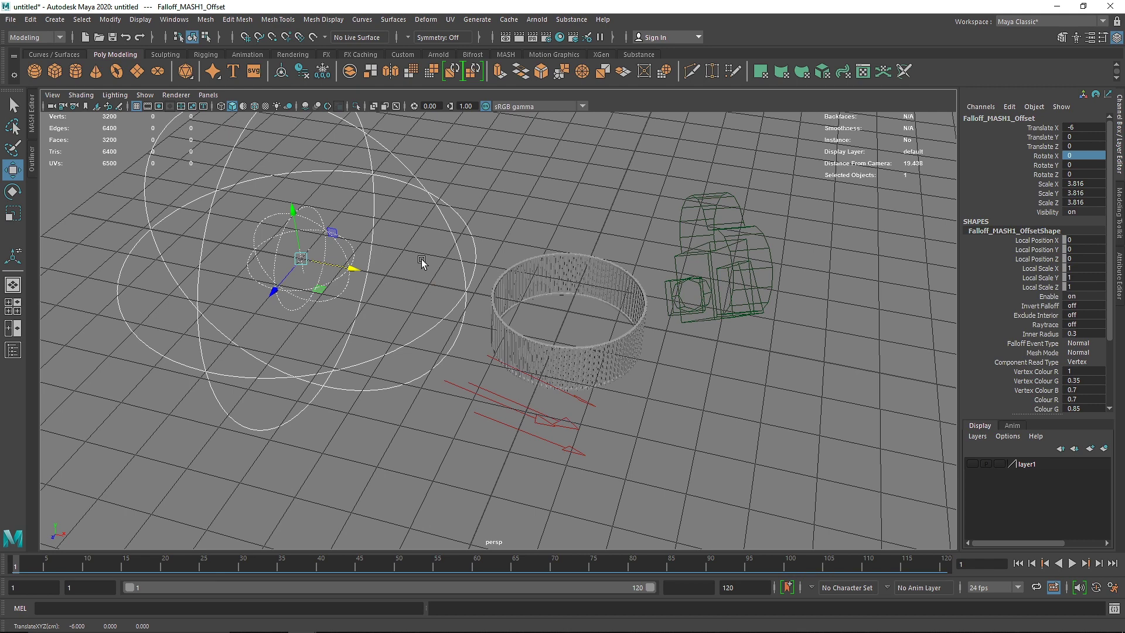
# - Set the animation and playback range to end at frame 180
pyautogui.click(732, 584)
pyautogui.write('180')
pyautogui.press('Return')
pyautogui.click(682, 586)
pyautogui.write('180')
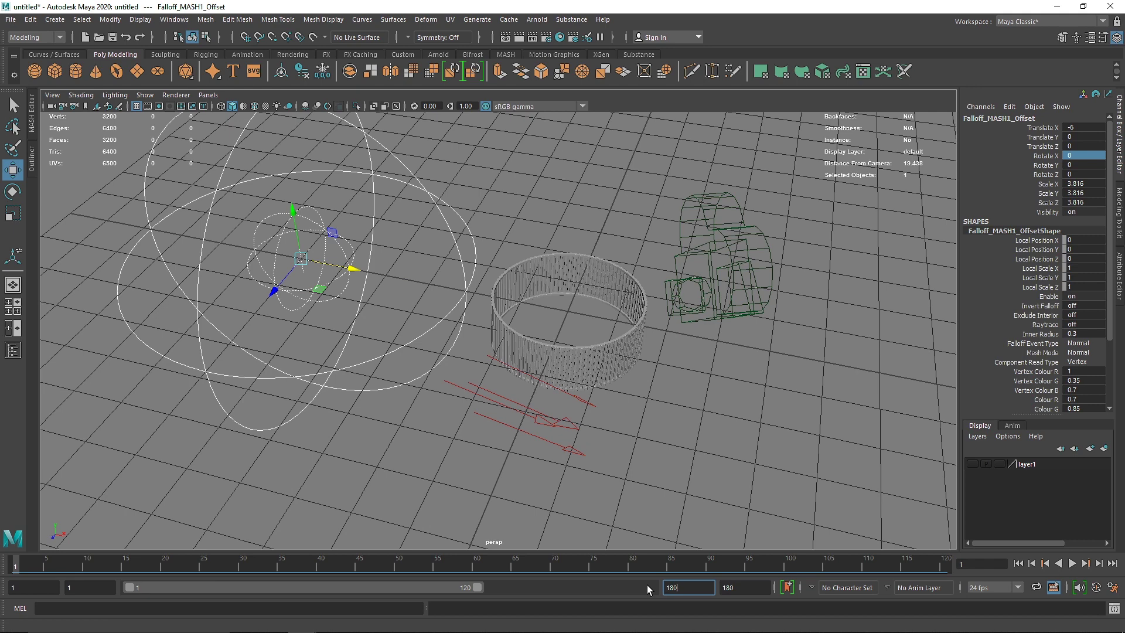
pyautogui.press('Return')
# - Key the falloff sphere's transforms at frame 1 with Translate X at -6
pyautogui.keyDown('alt'); pyautogui.moveTo(441, 323); pyautogui.dragTo(427, 319); pyautogui.keyUp('alt')
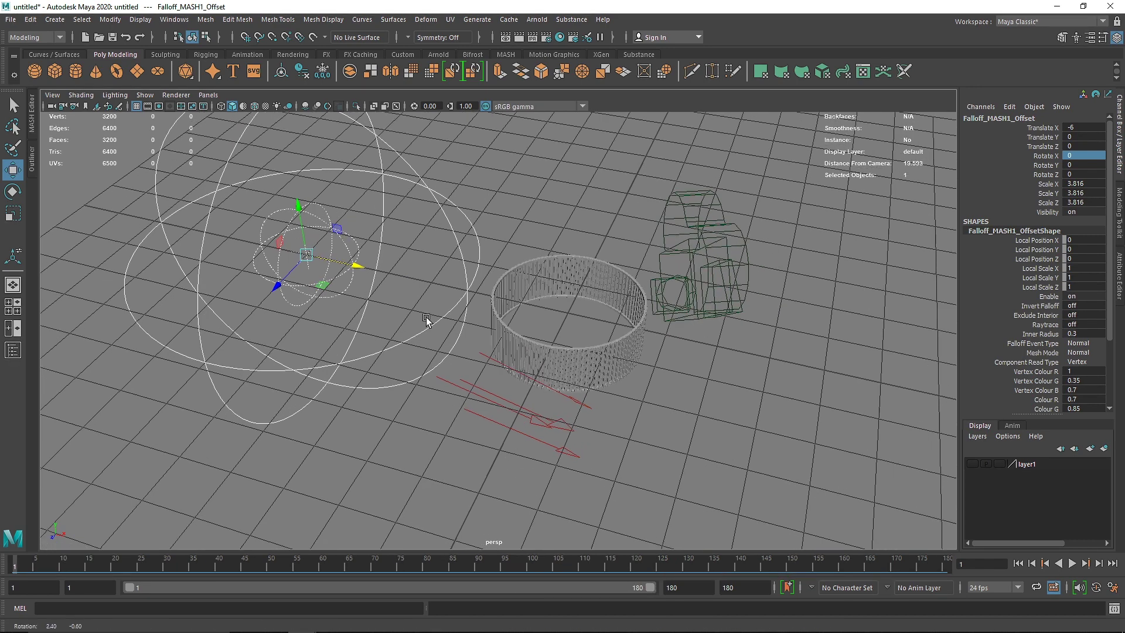
pyautogui.click(350, 262)
pyautogui.press('s')
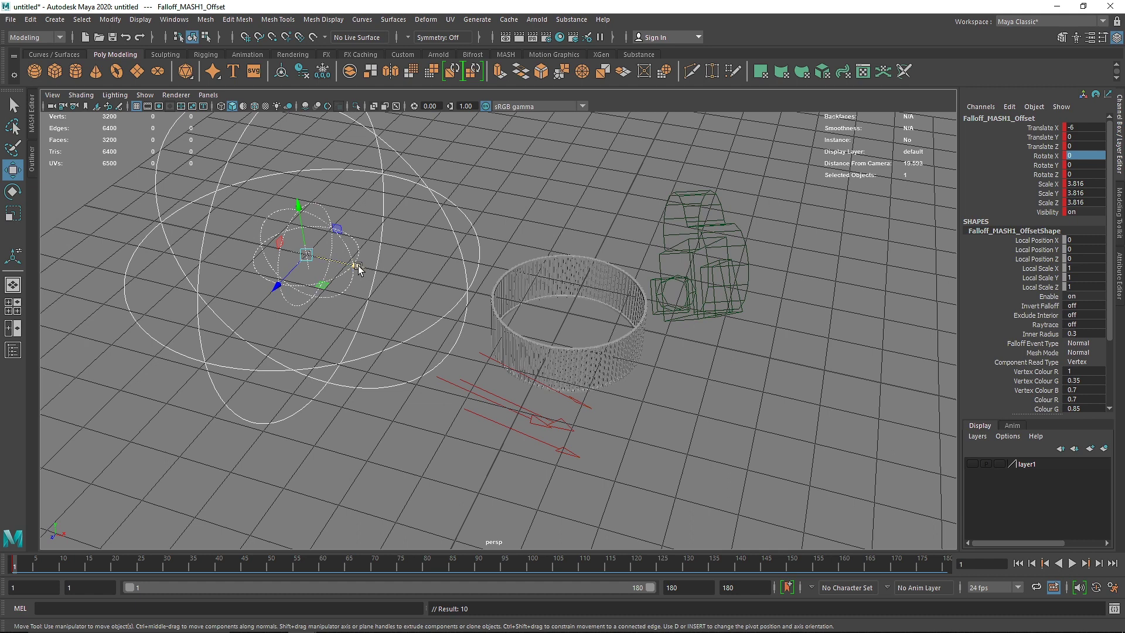
# - Go to frame 120, move the falloff sphere across the ring to X 6 and key it
pyautogui.press('x')
pyautogui.click(535, 566)
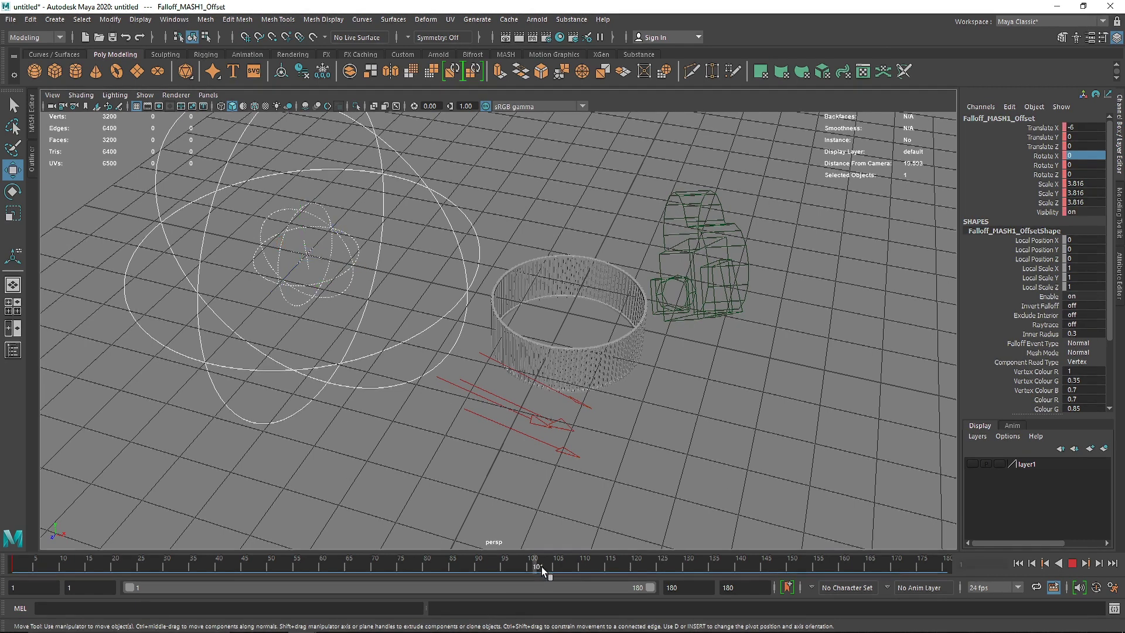
pyautogui.hotkey('alt', 'v')
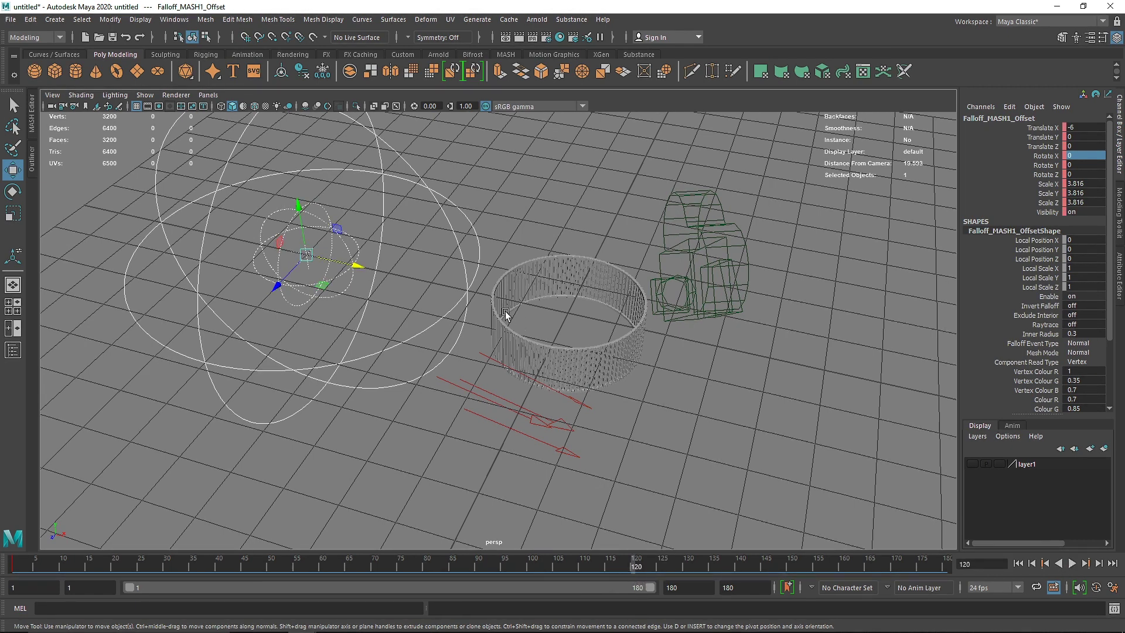
pyautogui.moveTo(357, 264); pyautogui.dragTo(864, 382)
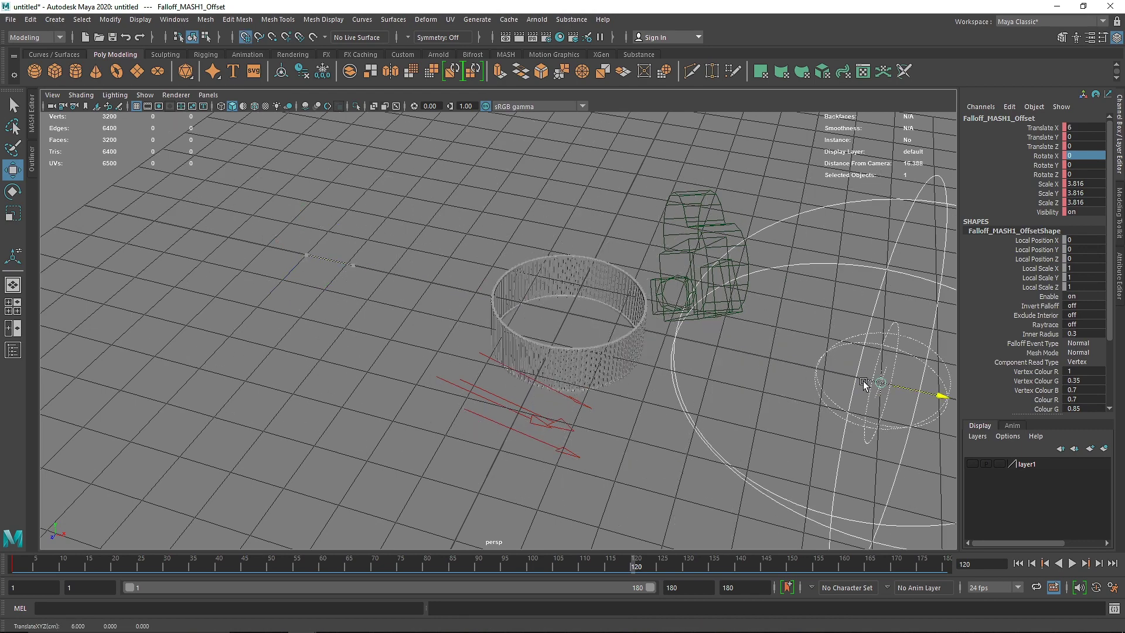
pyautogui.keyDown('alt'); pyautogui.moveTo(799, 455); pyautogui.dragTo(668, 453); pyautogui.keyUp('alt')
# - Play the animation to review how the falloff sphere deforms the ring, then return to frame 1
pyautogui.click(1071, 563)
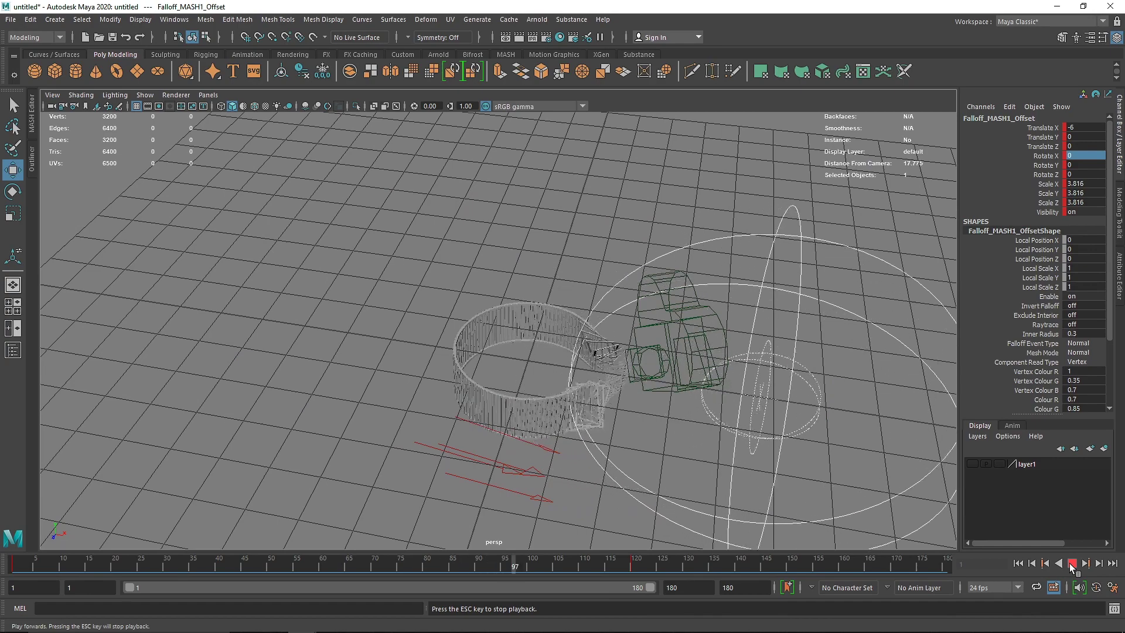
pyautogui.click(1072, 563)
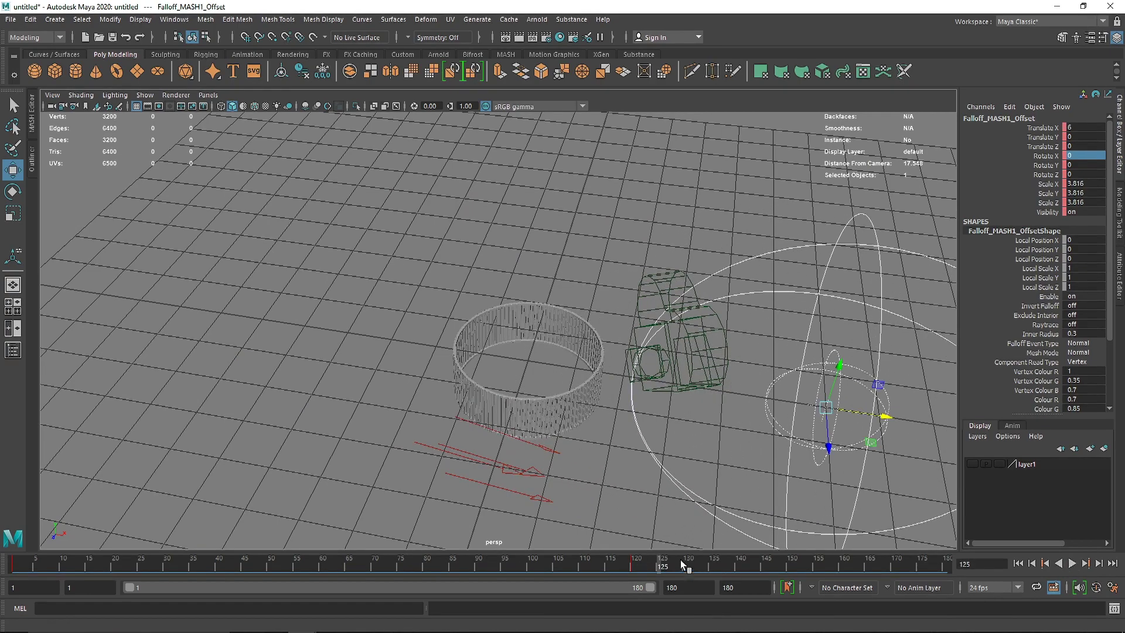
pyautogui.click(635, 564)
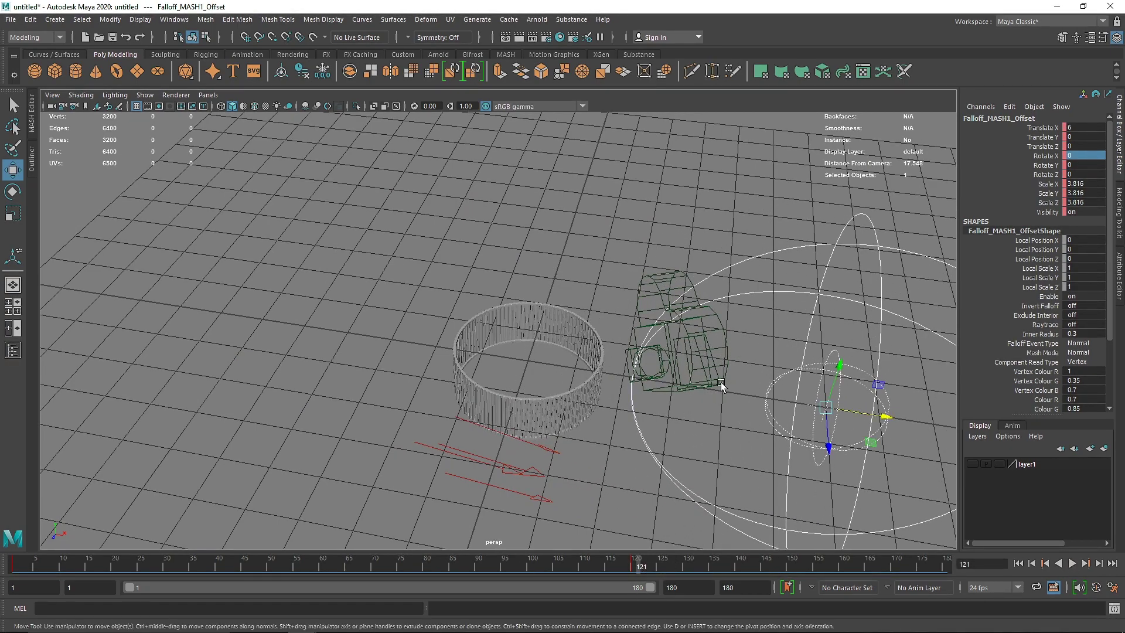
pyautogui.keyDown('alt'); pyautogui.moveTo(734, 384); pyautogui.dragTo(620, 343); pyautogui.keyUp('alt')
pyautogui.keyDown('alt'); pyautogui.moveTo(620, 343); pyautogui.dragTo(726, 360, button='right'); pyautogui.keyUp('alt')
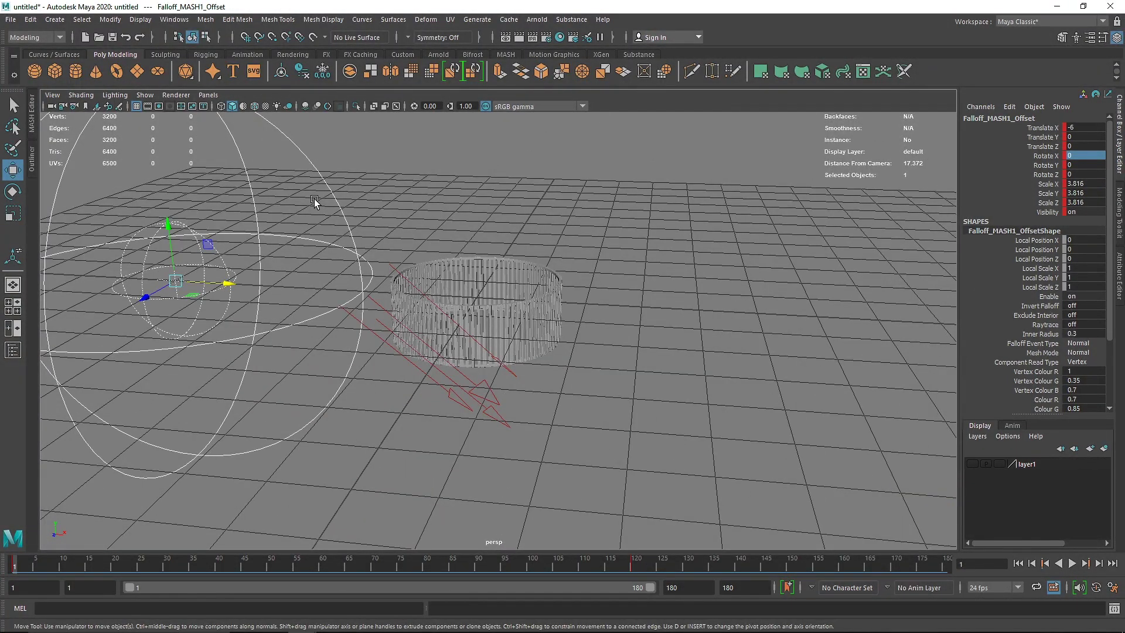
pyautogui.click(1072, 563)
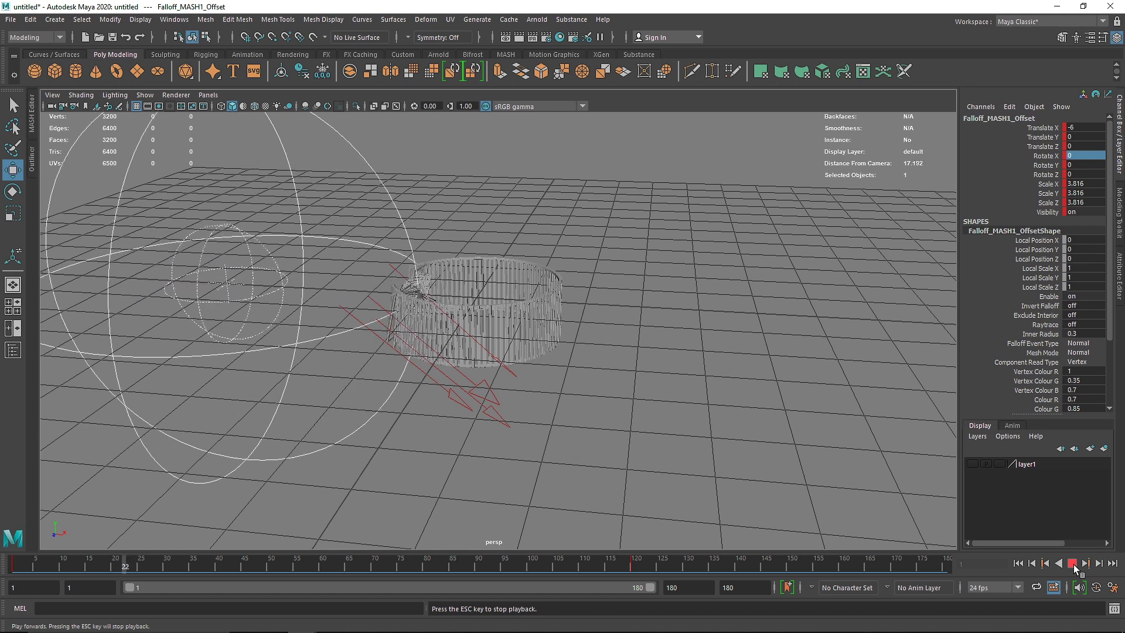
pyautogui.press('Escape')
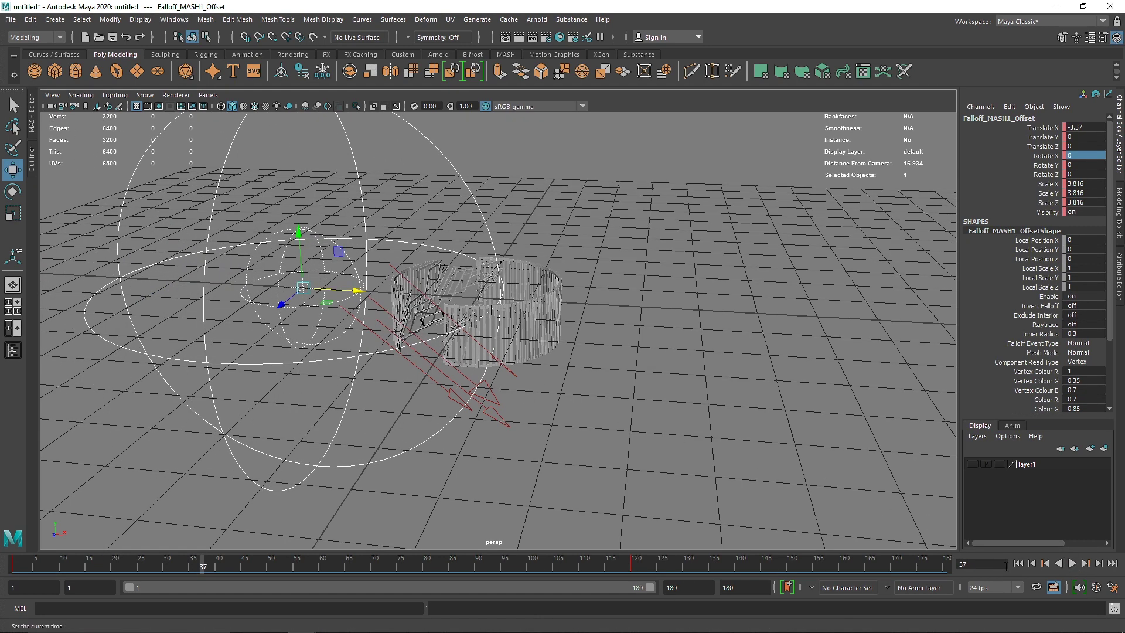
pyautogui.click(1018, 563)
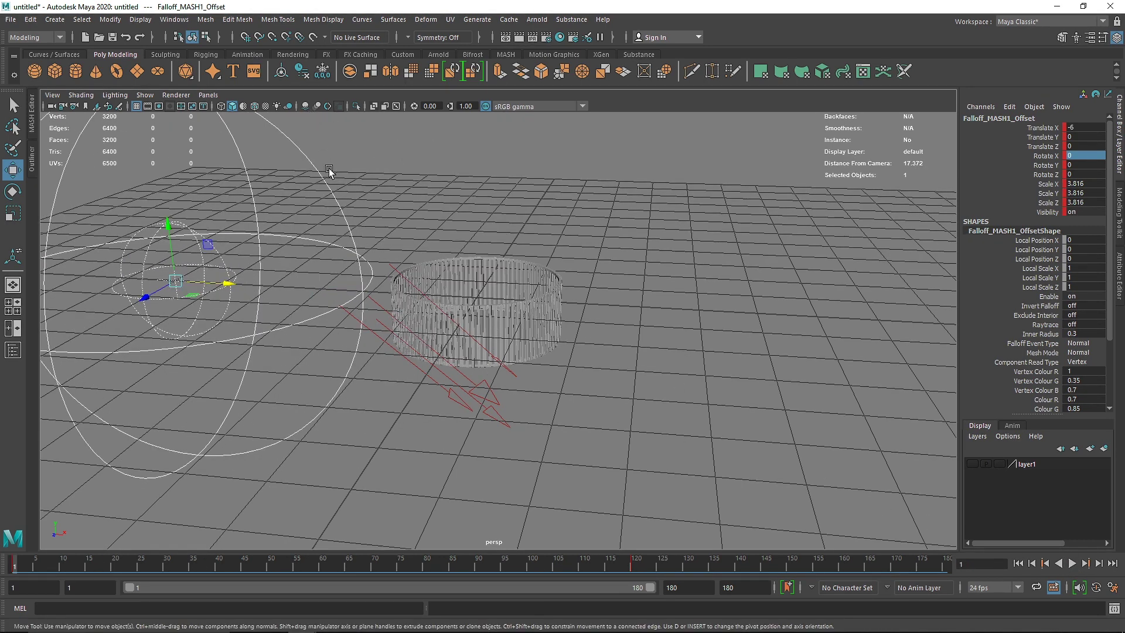
# - Make the falloff sphere's animation curves linear in the Graph Editor and close the editor
pyautogui.click(174, 19)
pyautogui.moveTo(220, 85)
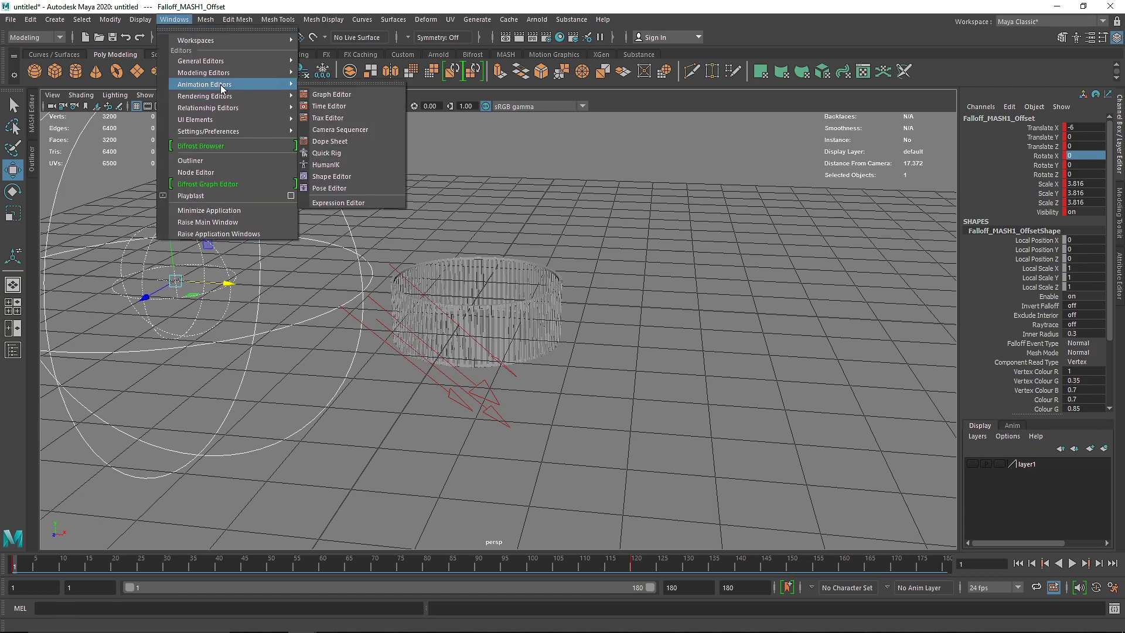
pyautogui.click(331, 94)
pyautogui.scroll(-5, 498, 287)
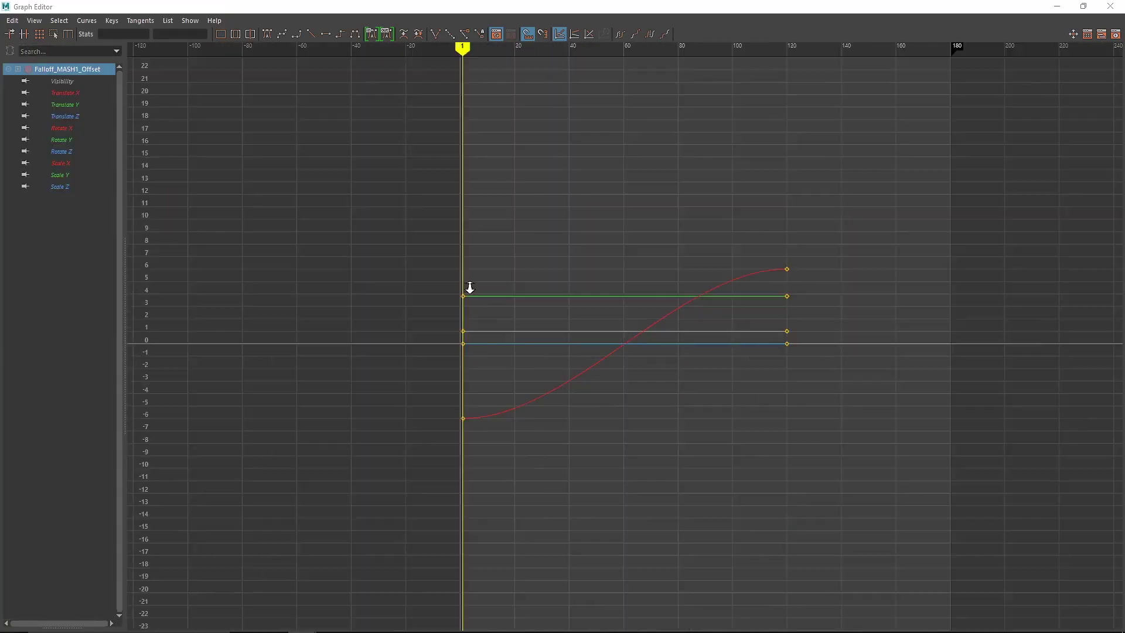
pyautogui.scroll(4, 628, 303)
pyautogui.click(54, 71)
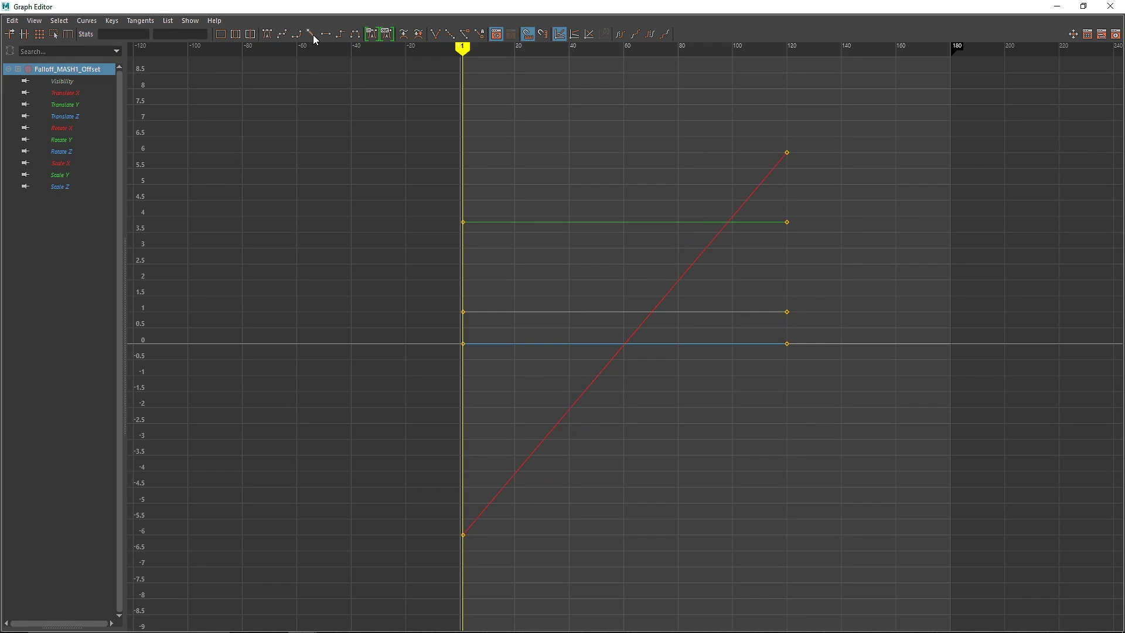
pyautogui.click(1110, 7)
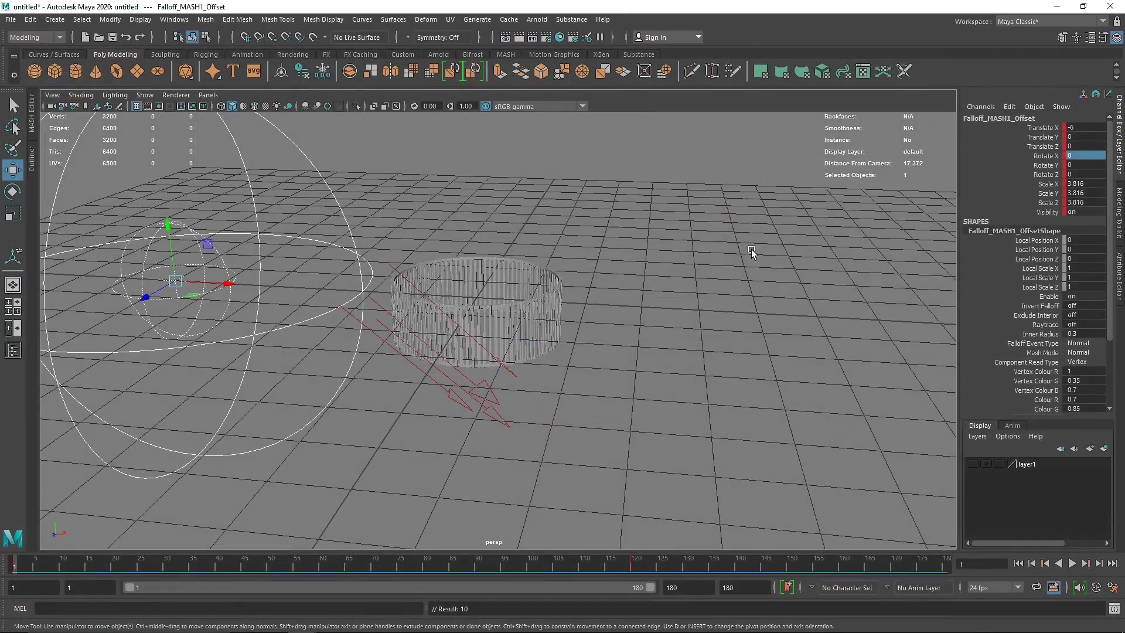
# - Play the animation to check the sphere's constant-speed motion and stop playback
pyautogui.click(1072, 563)
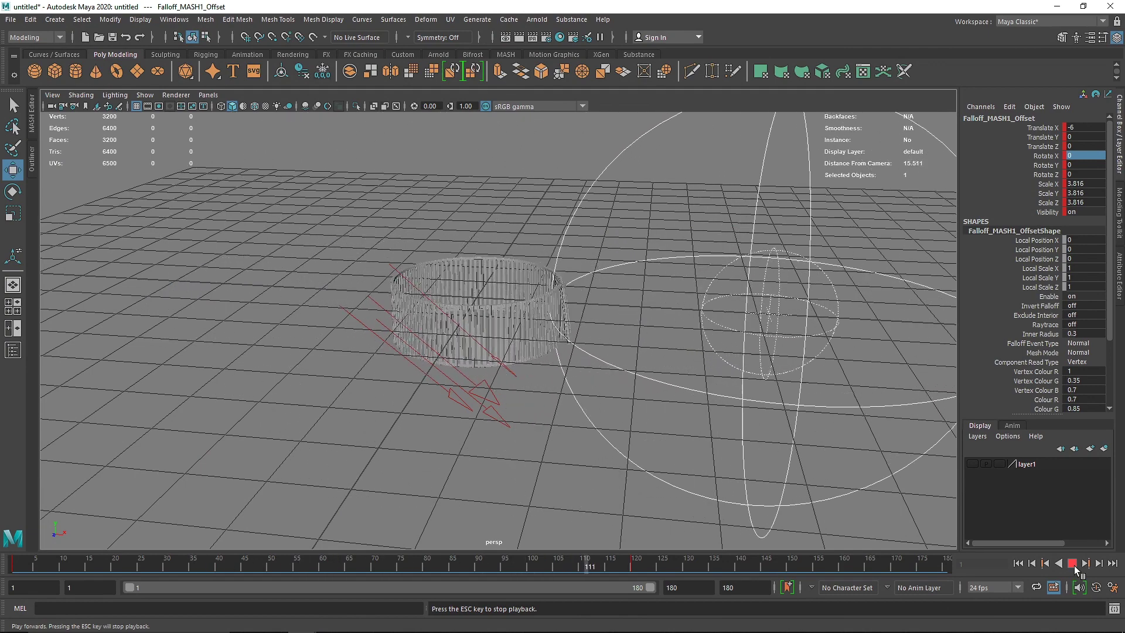
pyautogui.click(1074, 565)
pyautogui.click(1072, 563)
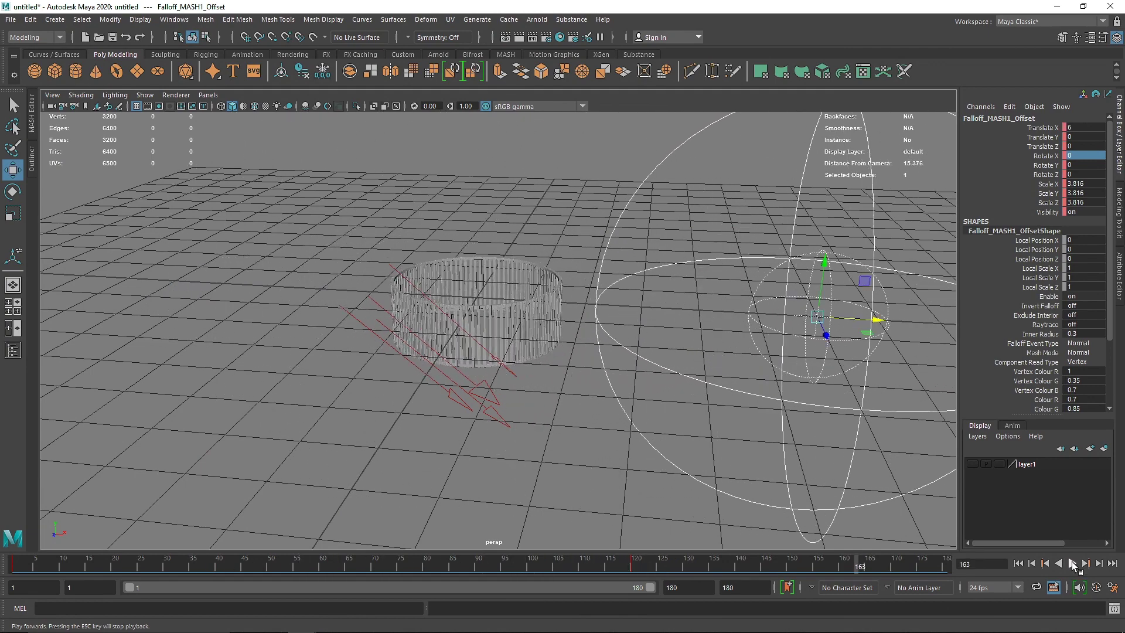
# - Set the animation and playback range to end at frame 120 and play it, stopping at frame 33
pyautogui.keyDown('alt'); pyautogui.moveTo(498, 411); pyautogui.dragTo(588, 401); pyautogui.keyUp('alt')
pyautogui.doubleClick(741, 587)
pyautogui.write('120')
pyautogui.press('Return')
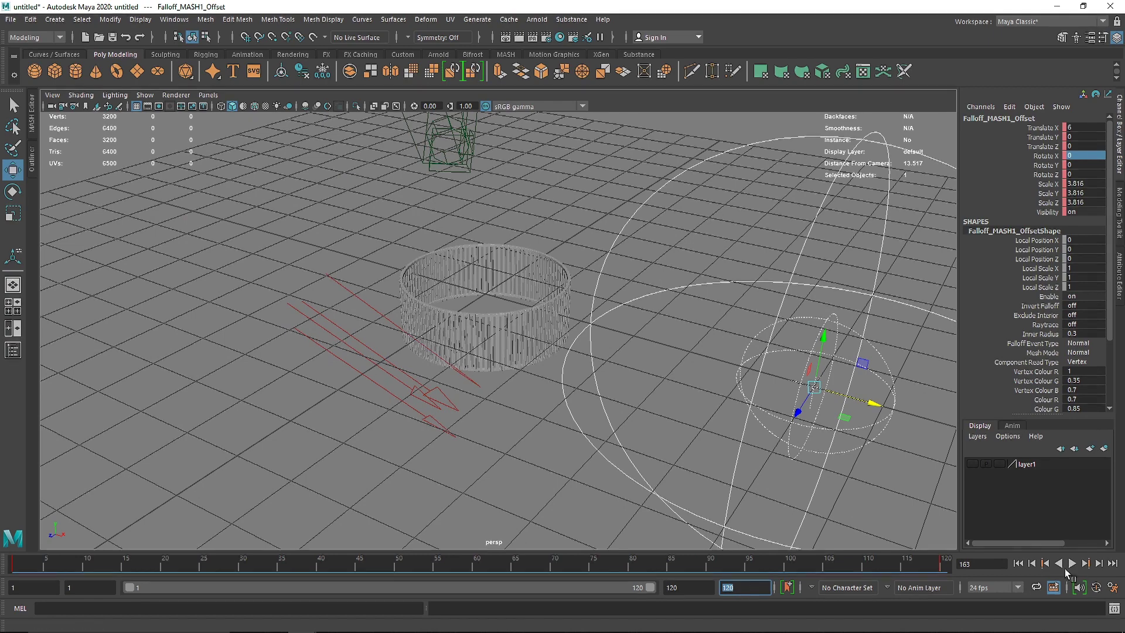
pyautogui.click(1071, 564)
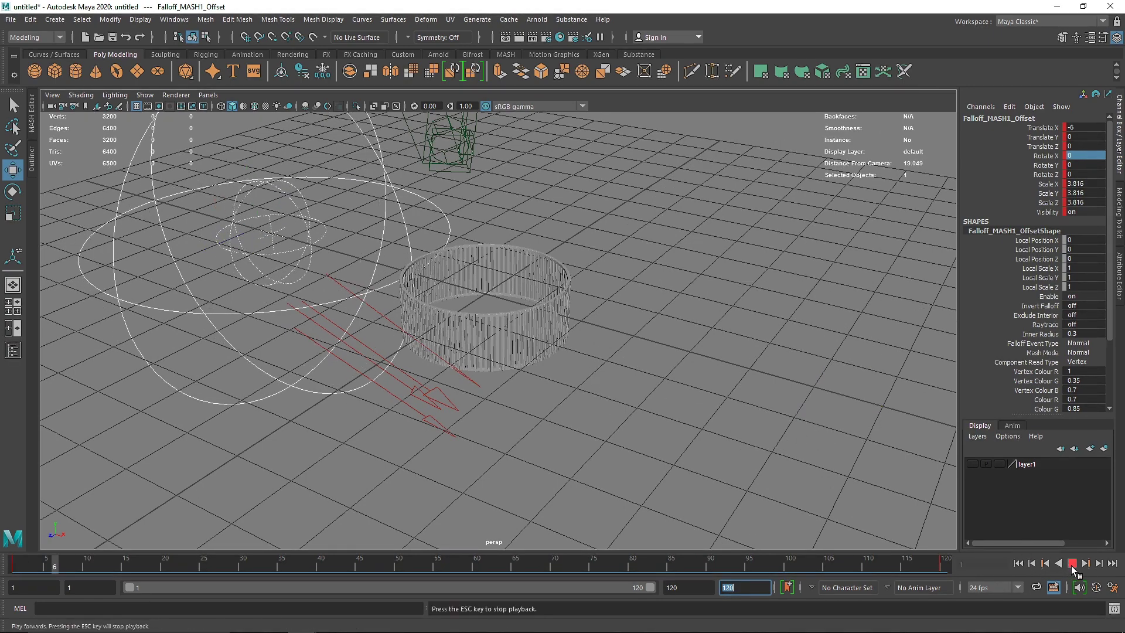
pyautogui.click(1071, 565)
# - Look through camera1 and make the hidden floor and backdrop layer visible again
pyautogui.keyDown('alt'); pyautogui.moveTo(515, 281); pyautogui.dragTo(557, 303); pyautogui.keyUp('alt')
pyautogui.click(211, 95)
pyautogui.moveTo(253, 104)
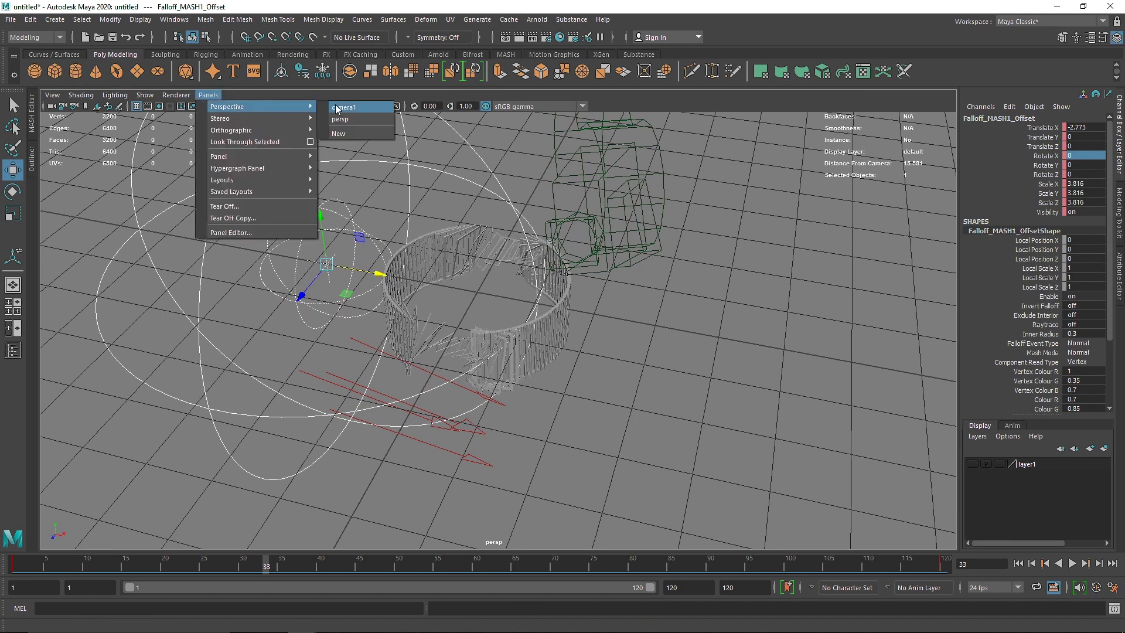
pyautogui.click(334, 105)
pyautogui.click(972, 464)
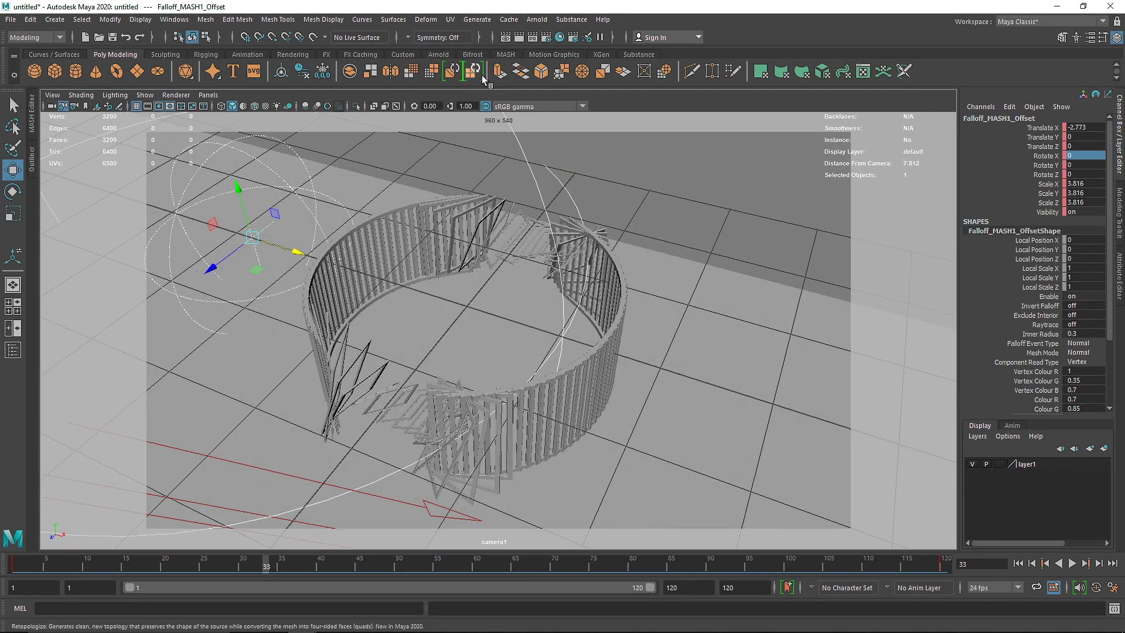
# - Render frame 33 in the Arnold RenderView, widen its pane and fit the image to it
pyautogui.click(440, 54)
pyautogui.click(442, 71)
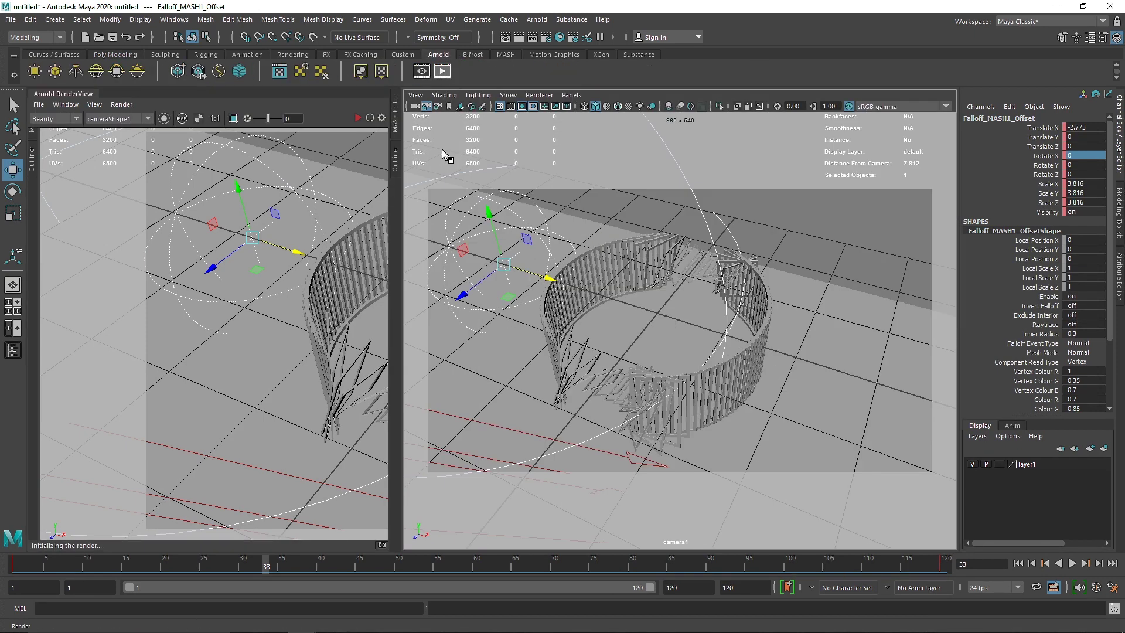
pyautogui.moveTo(402, 146); pyautogui.dragTo(553, 165)
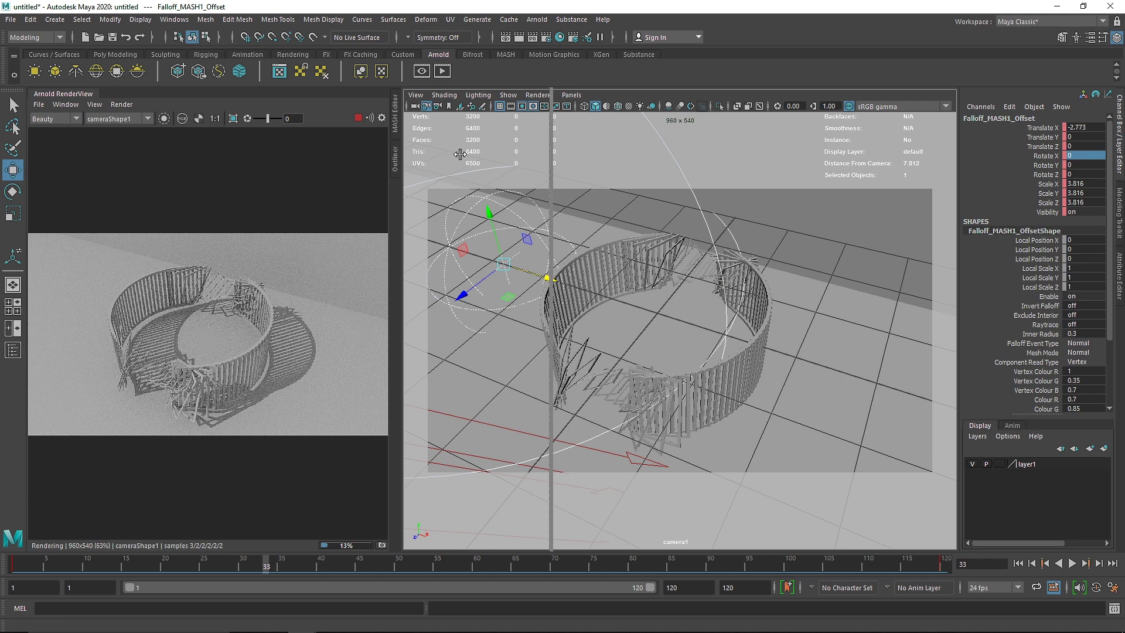
pyautogui.moveTo(460, 154); pyautogui.dragTo(458, 153)
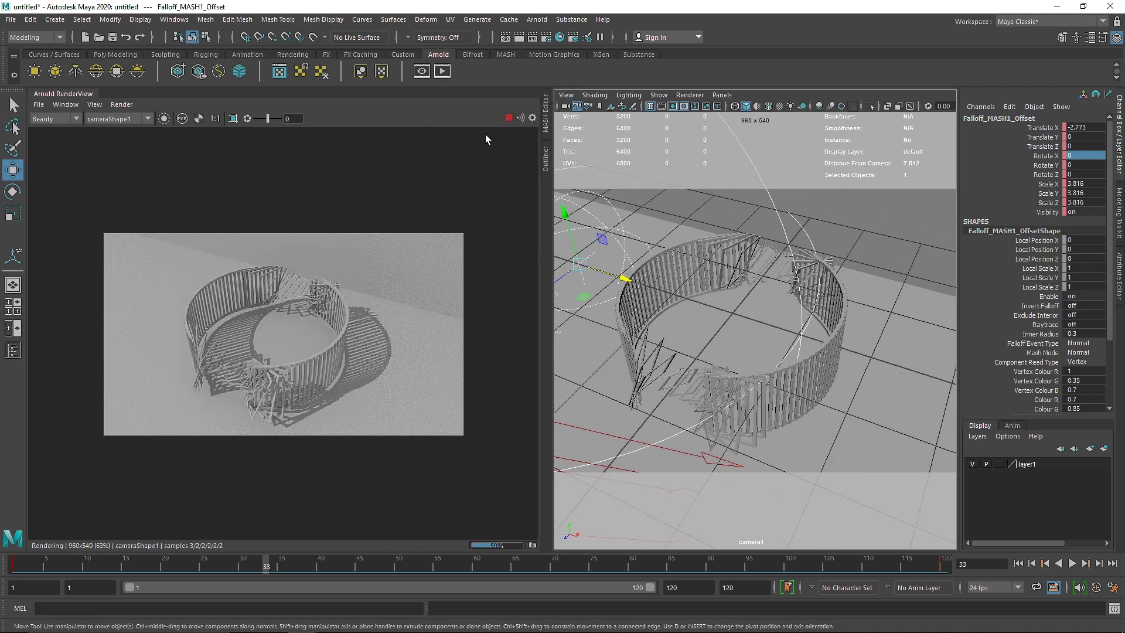
pyautogui.press('f')
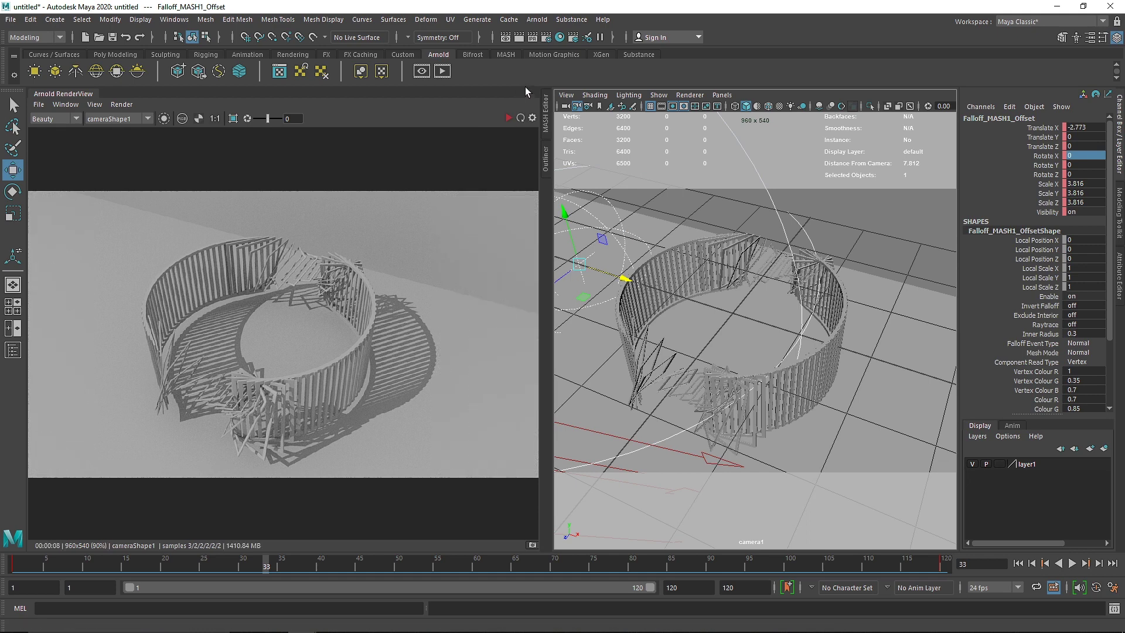
# - Set Arnold's render device to GPU in the render settings
pyautogui.click(547, 38)
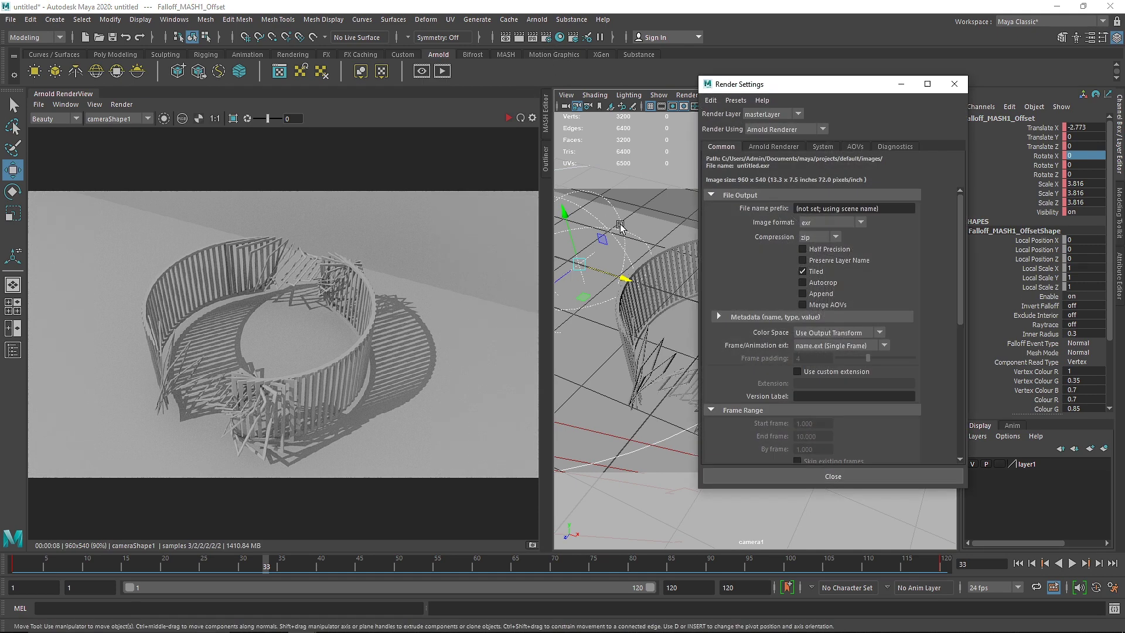
pyautogui.click(774, 147)
pyautogui.click(813, 148)
pyautogui.click(811, 174)
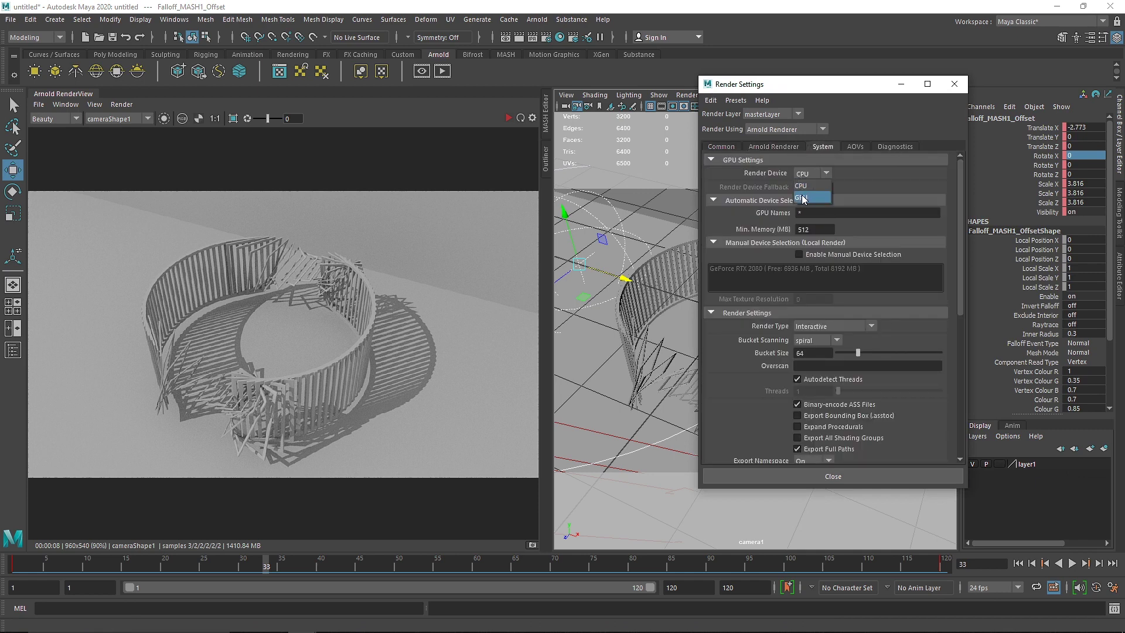
pyautogui.click(803, 198)
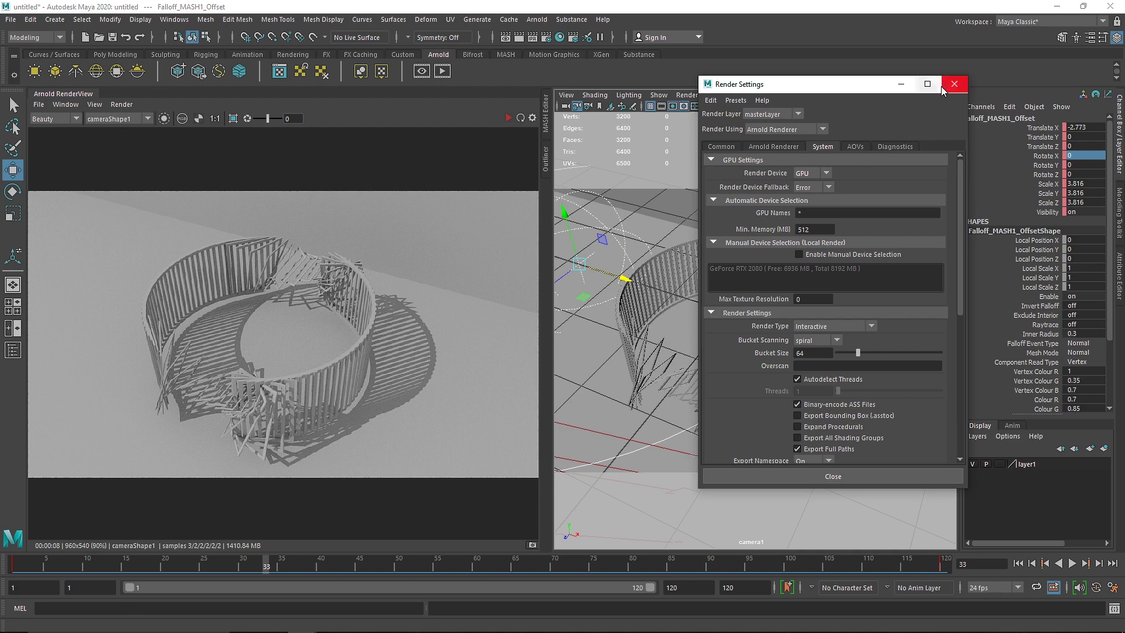
pyautogui.click(943, 88)
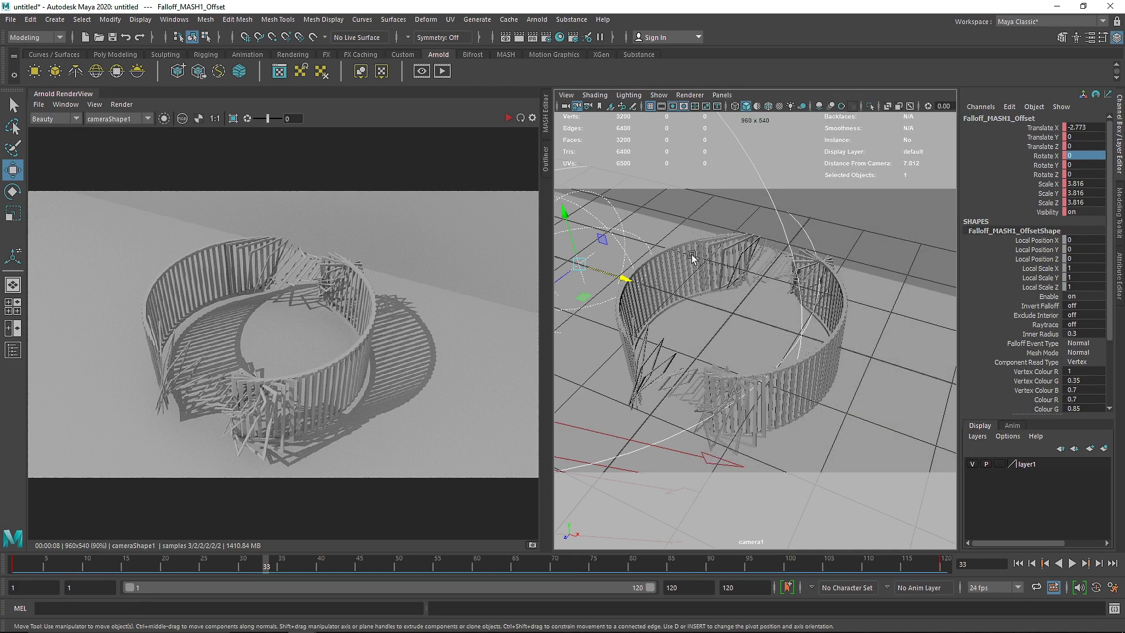
# - Enable Use GPU on the MASH ring's Repro node and render the scene again in the Arnold RenderView
pyautogui.click(688, 258)
pyautogui.click(1121, 267)
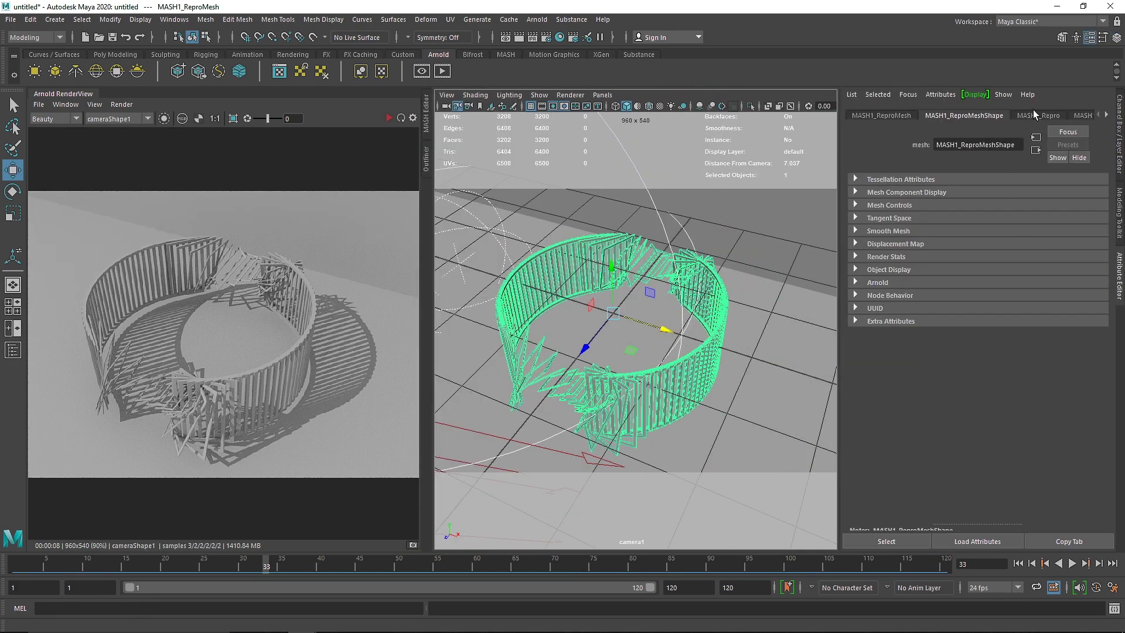
pyautogui.scroll(-3, 1033, 111)
pyautogui.click(992, 115)
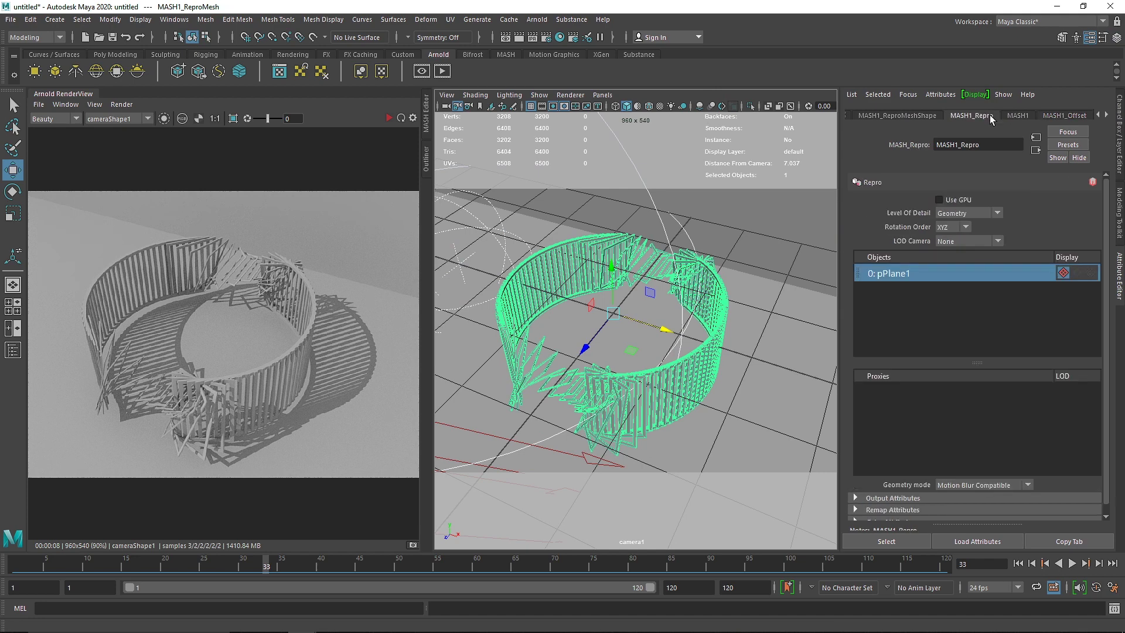
pyautogui.click(944, 200)
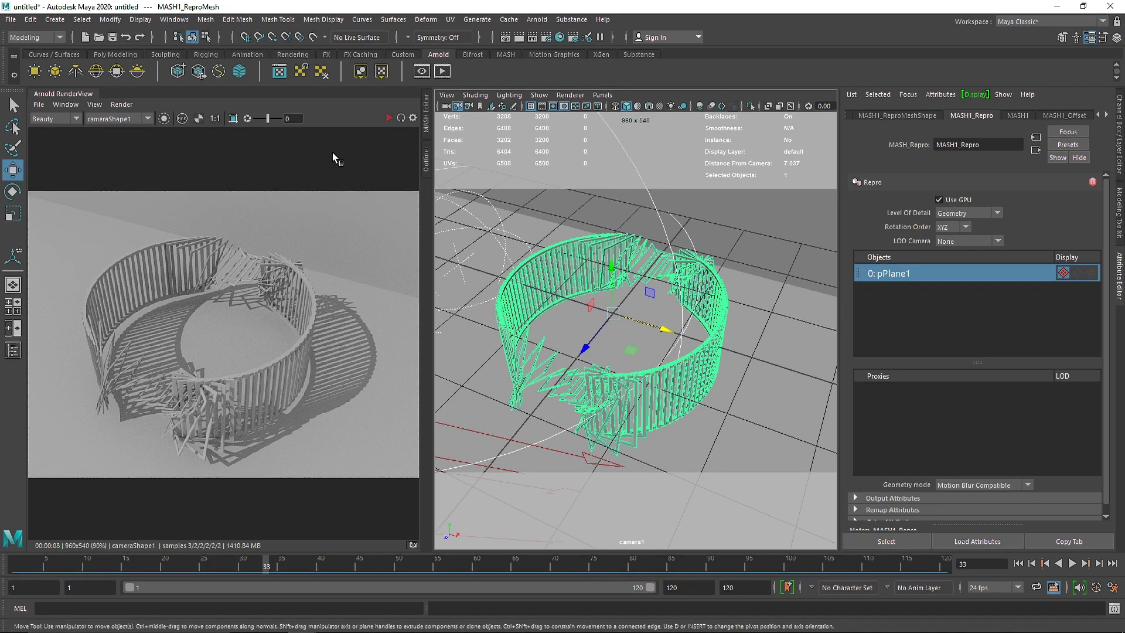
pyautogui.click(388, 118)
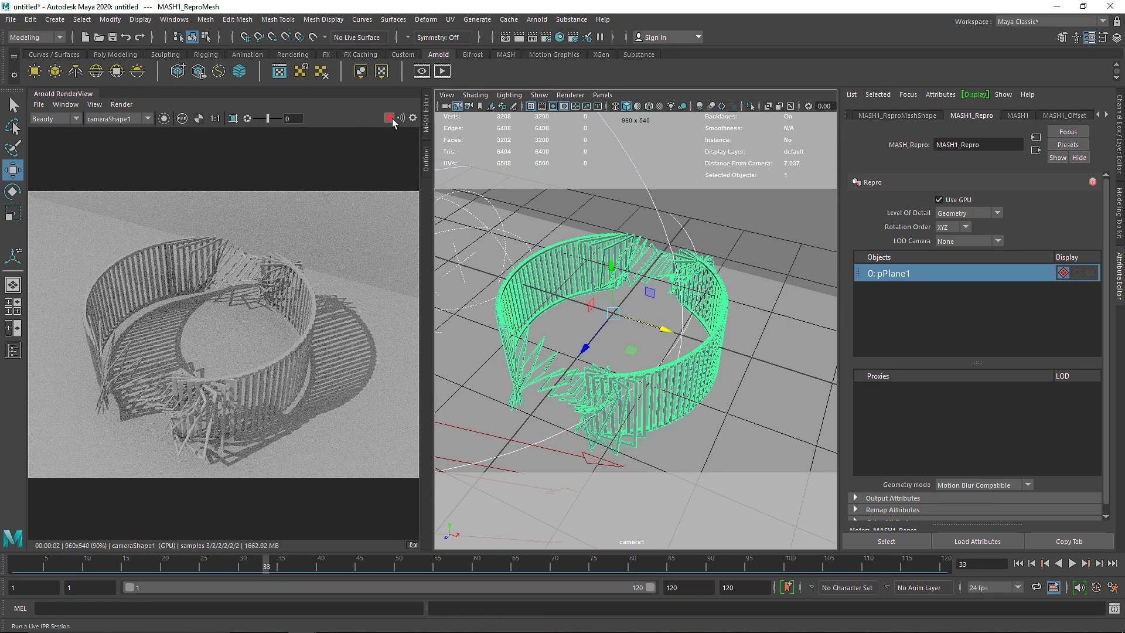
# - Raise Arnold's Camera (AA) samples to 10 in the render settings
pyautogui.click(546, 37)
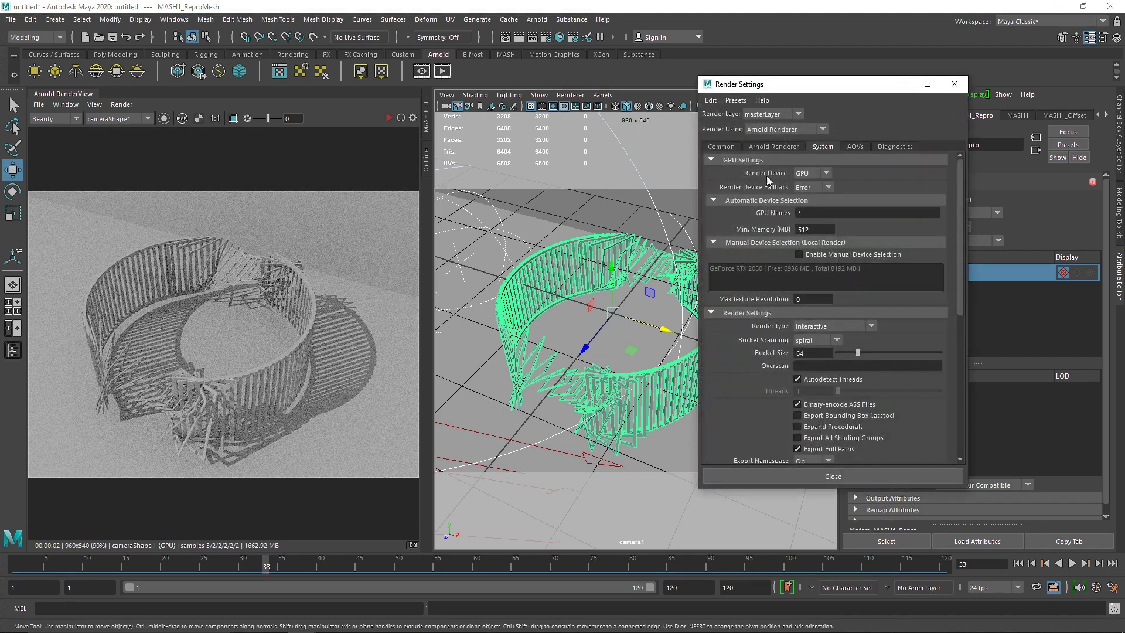
pyautogui.moveTo(874, 218); pyautogui.dragTo(903, 203)
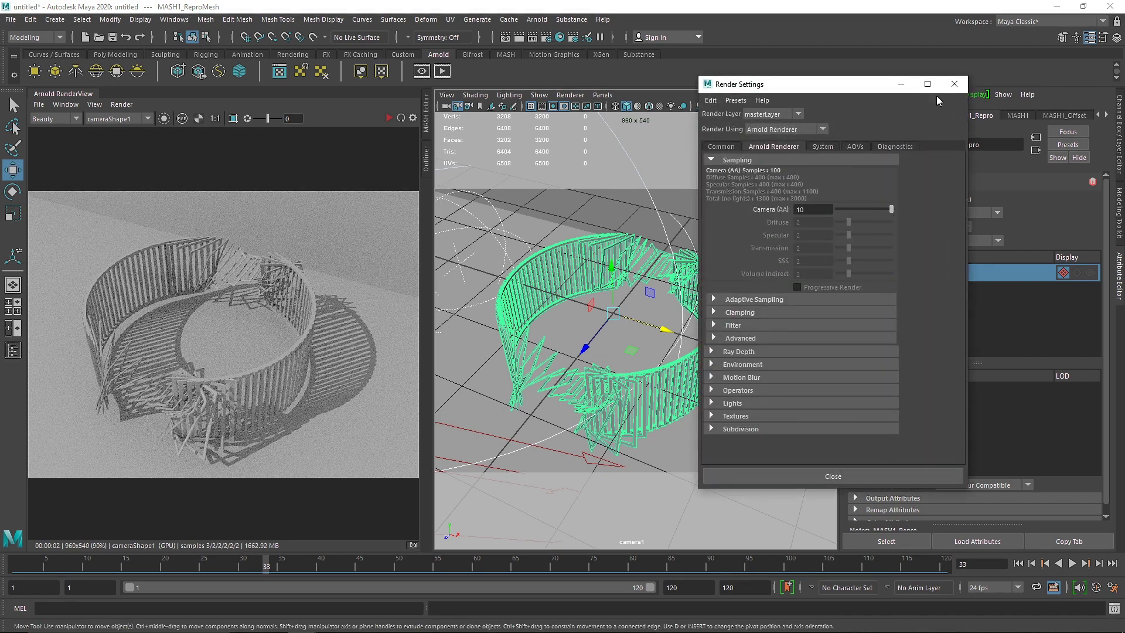
pyautogui.click(954, 84)
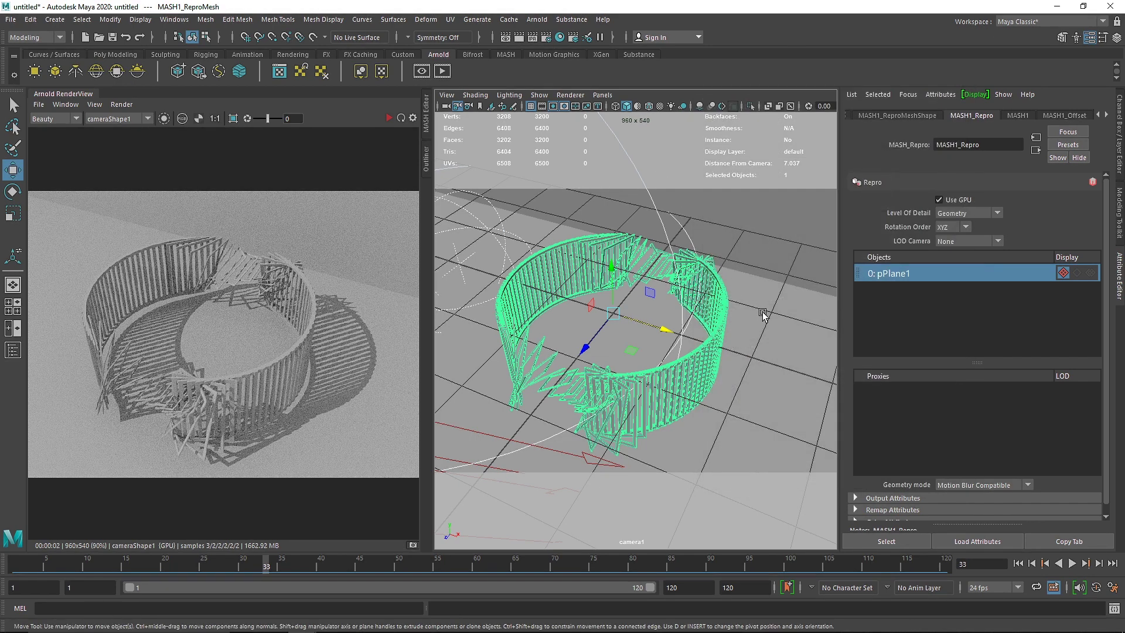
# - Assign a new aiStandardSurface material to the floor plane and name it Floor1
pyautogui.click(764, 307)
pyautogui.rightClick(765, 299)
pyautogui.click(761, 598)
pyautogui.click(404, 308)
pyautogui.click(498, 433)
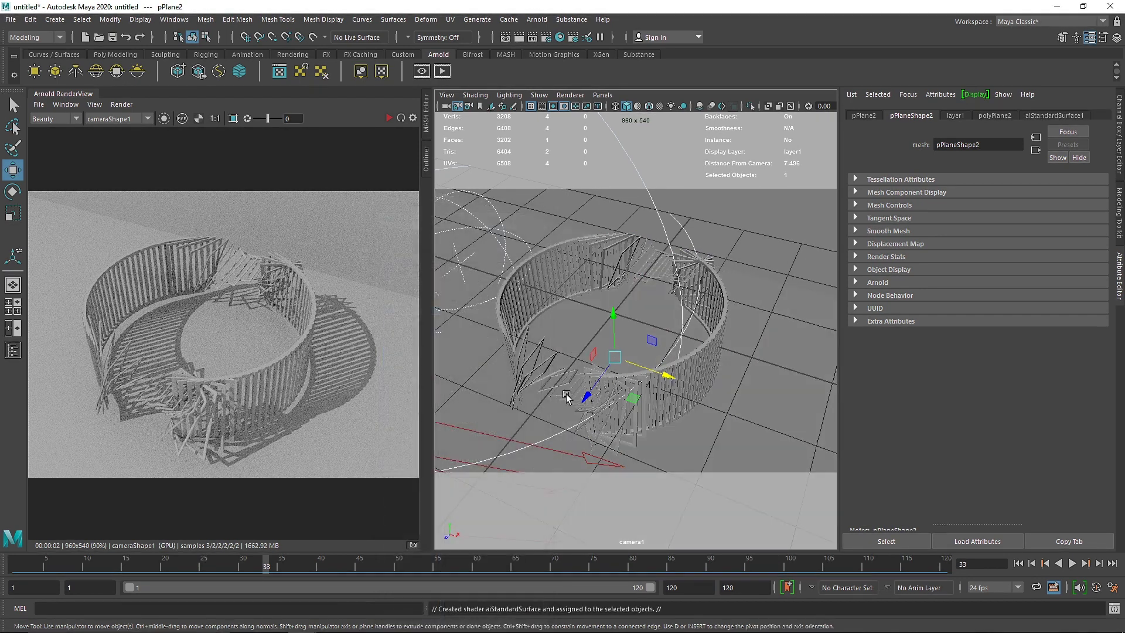
pyautogui.moveTo(1011, 145); pyautogui.dragTo(914, 148)
pyautogui.write('Floor1')
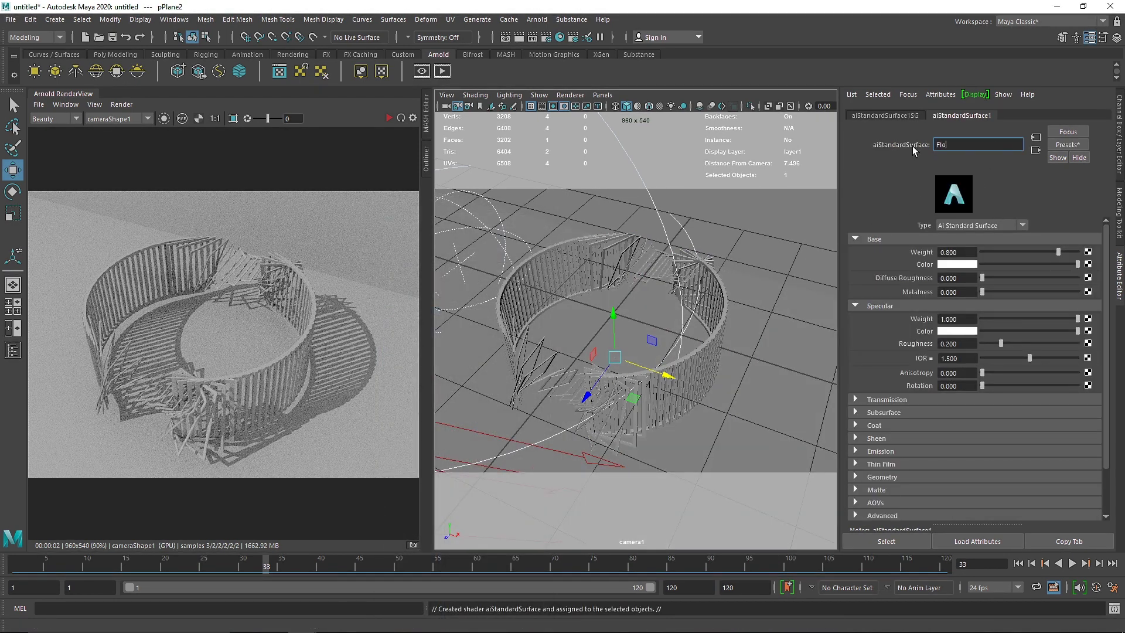
pyautogui.press('Return')
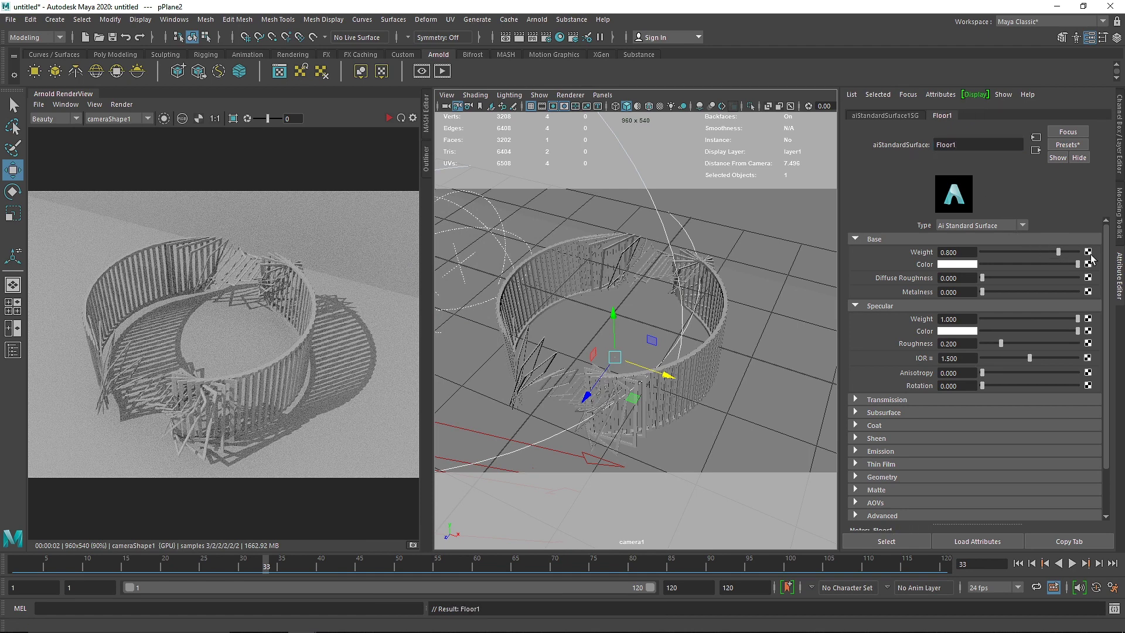
# - Set the Floor1 material's base weight to 1, specular weight to 0.1 and specular roughness to 0.5
pyautogui.moveTo(1058, 251); pyautogui.dragTo(1088, 253)
pyautogui.click(942, 319)
pyautogui.write('0.1')
pyautogui.press('Tab')
pyautogui.write('0.5')
pyautogui.press('Return')
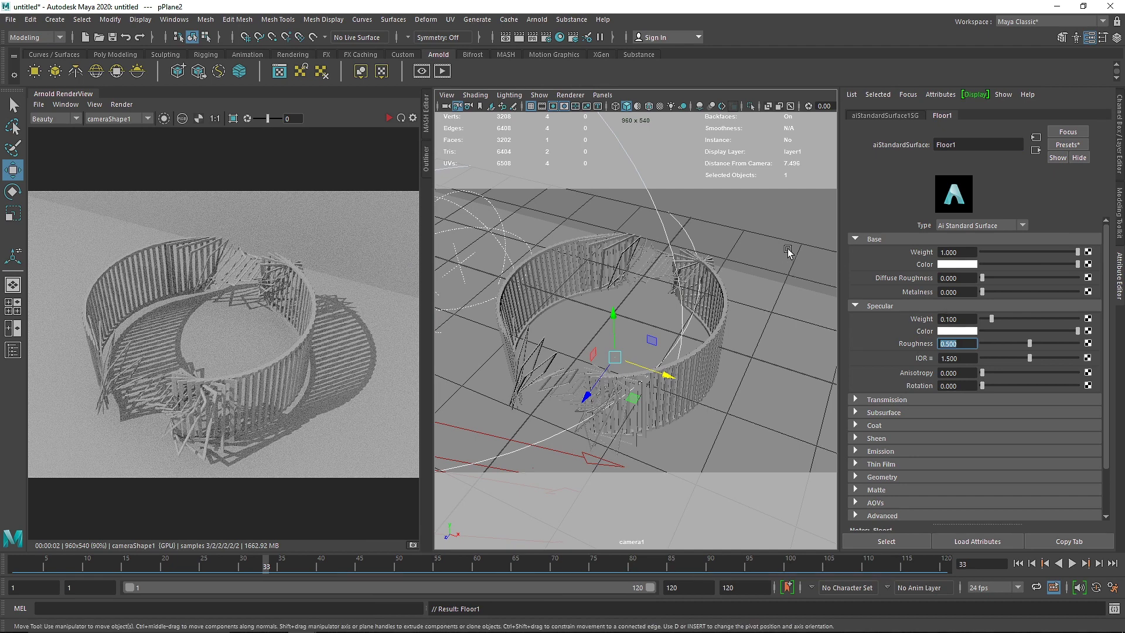
# - Set the Floor1 base color to a saturated blue and start a live Arnold render
pyautogui.click(957, 265)
pyautogui.click(494, 195)
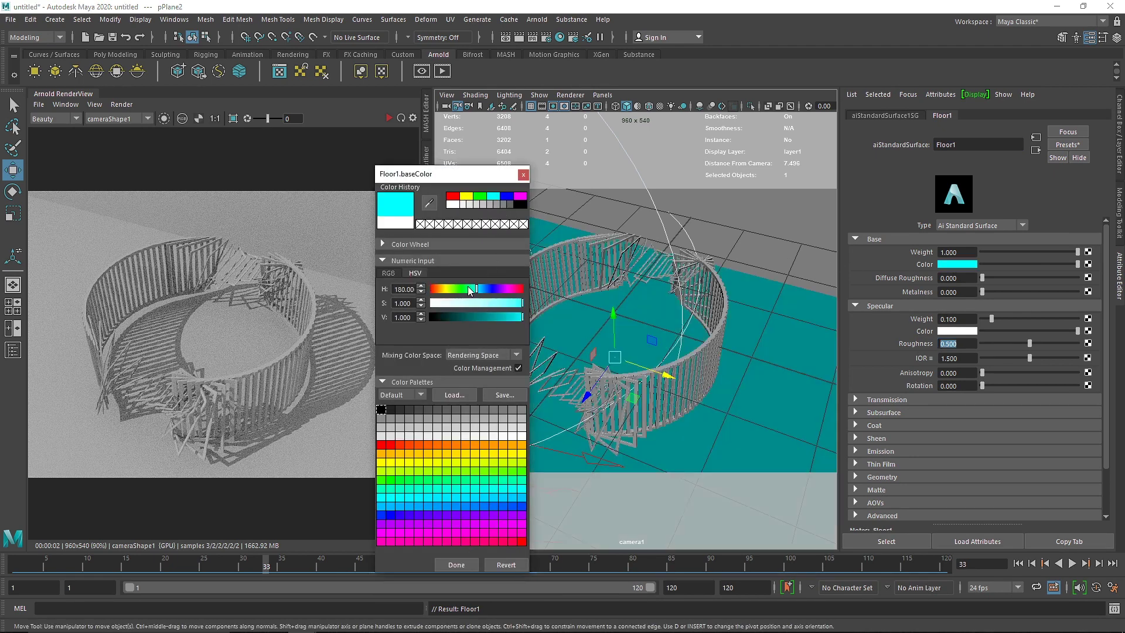
pyautogui.click(440, 504)
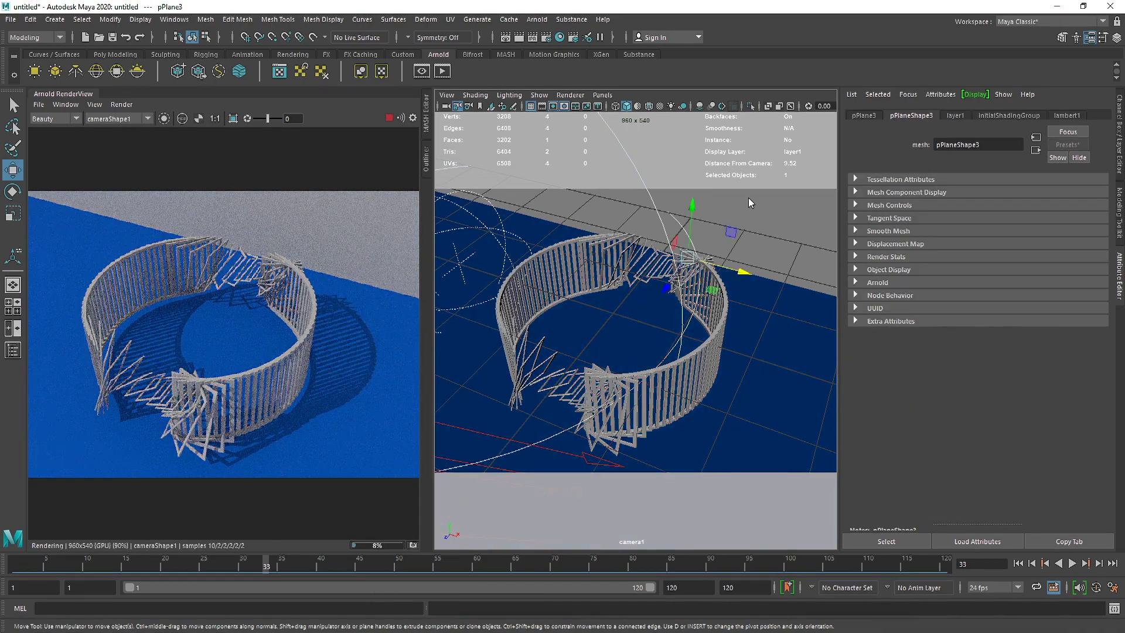
# - Give the backdrop plane an aiStandardSurface named Floor_2 with base weight 1, specular weight 0.1 and a blue base color
pyautogui.click(976, 248)
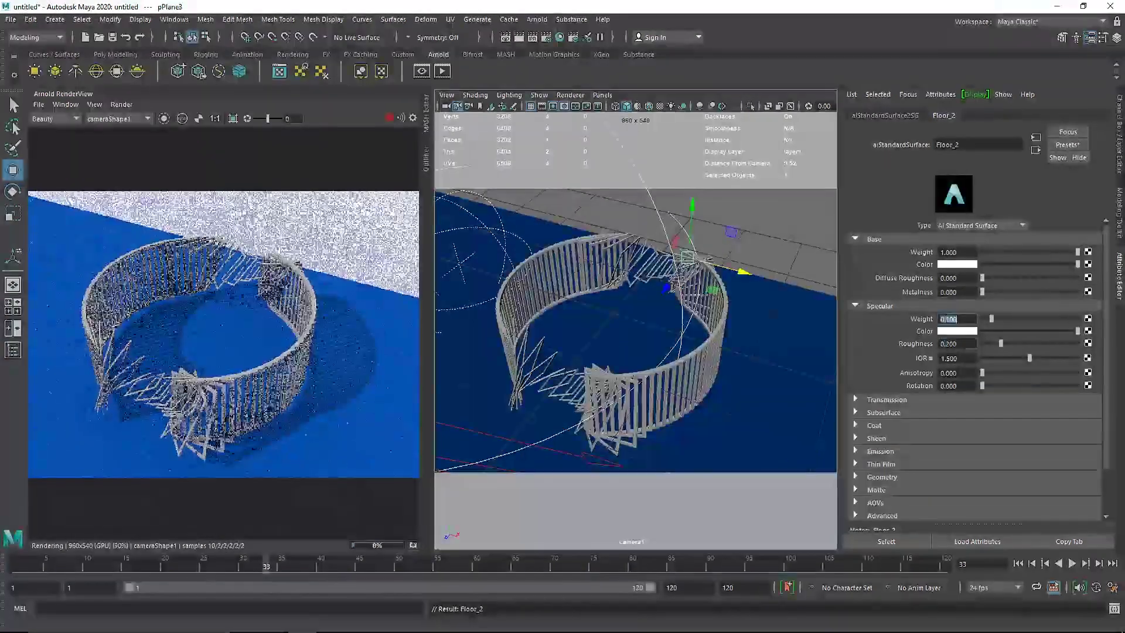
pyautogui.click(962, 264)
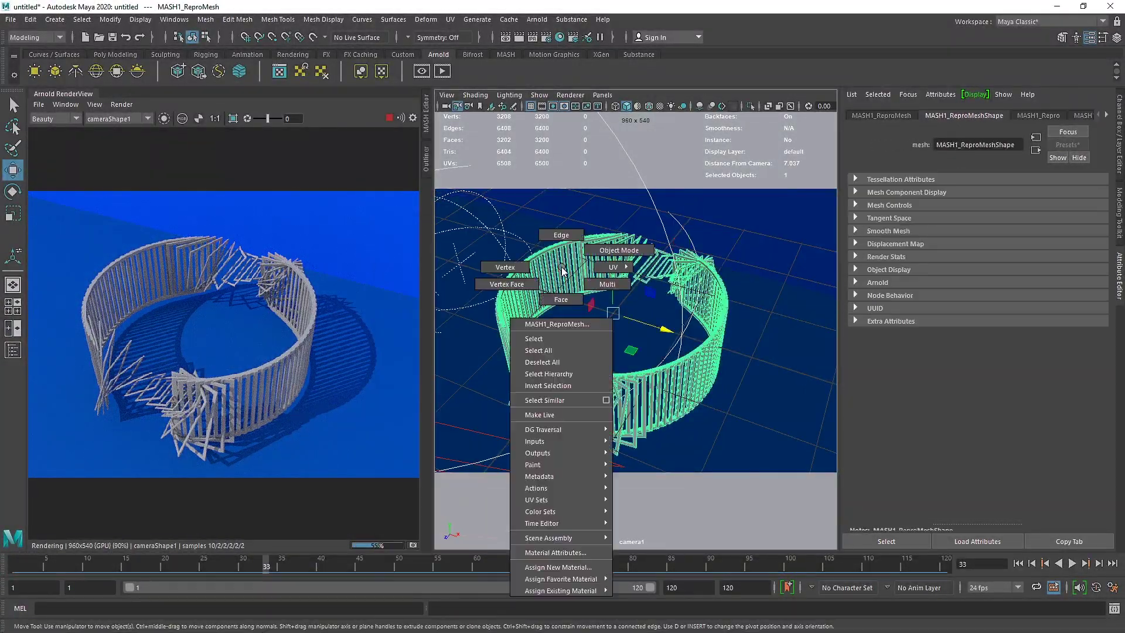
# - Give the MASH ring an aiStandardSurface named Plane with base weight 1, specular weight 0.5, roughness 0.5 and a magenta base color
pyautogui.write('Plane')
pyautogui.press('Return')
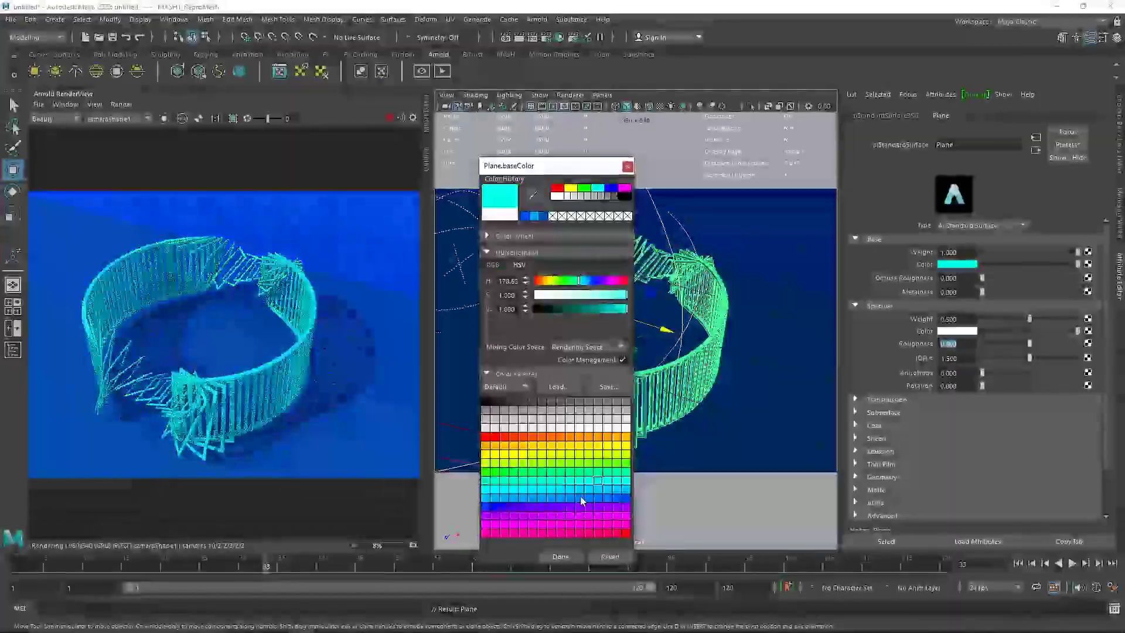
pyautogui.moveTo(580, 496); pyautogui.dragTo(616, 523)
pyautogui.click(569, 556)
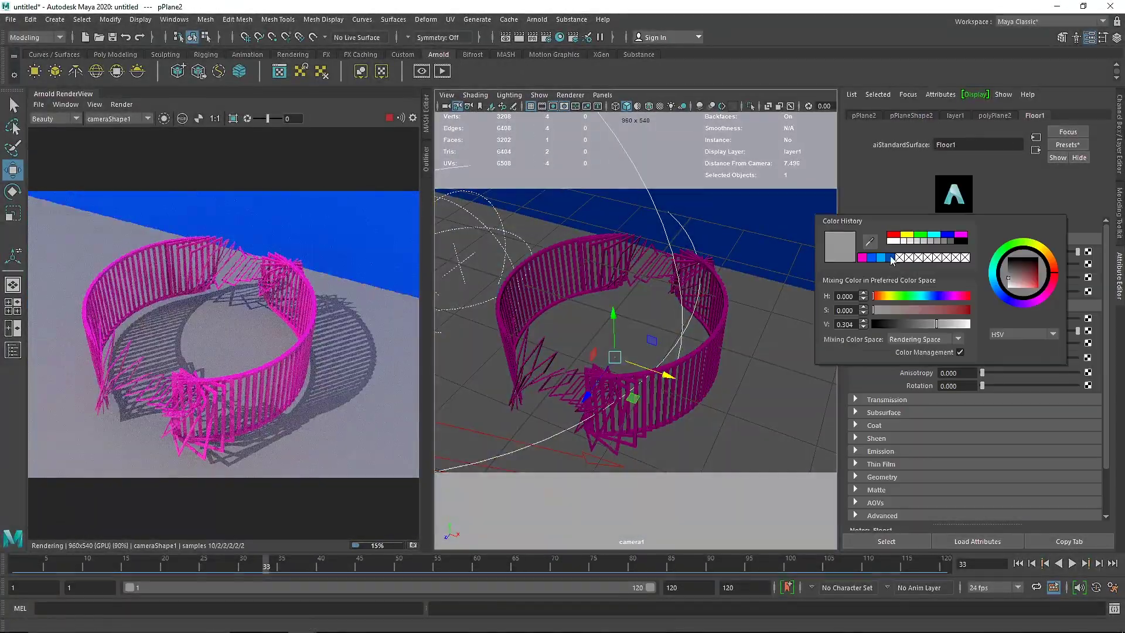
# - Recolor the floor light blue, soften the backdrop's blue and the ring's pink, and widen the Arnold RenderView pane
pyautogui.moveTo(879, 311); pyautogui.dragTo(923, 313)
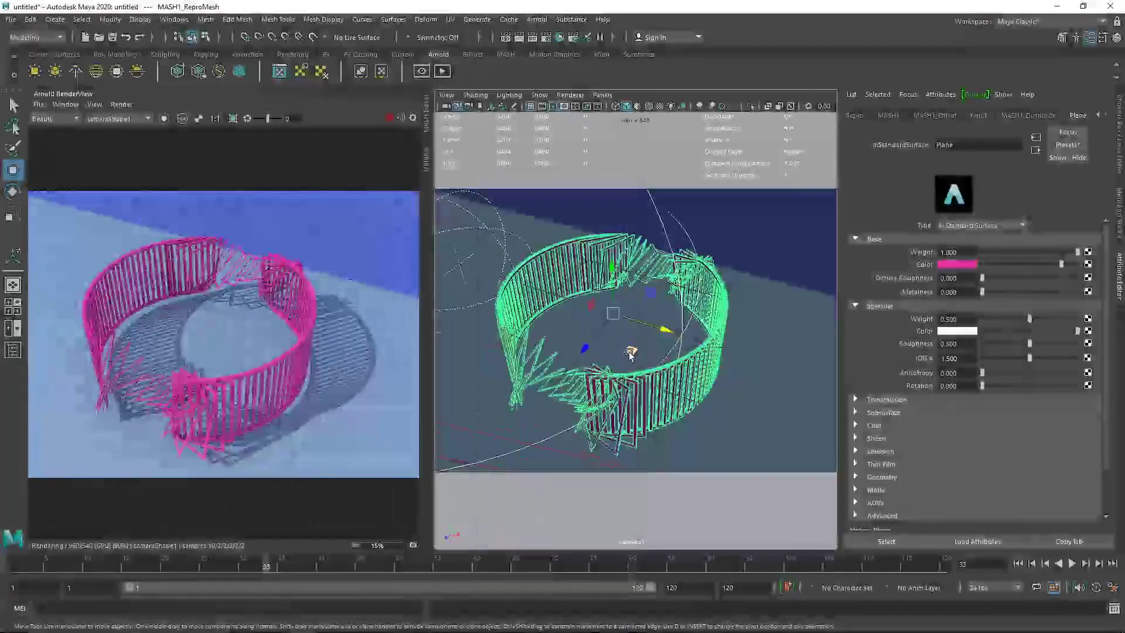
pyautogui.moveTo(421, 151); pyautogui.dragTo(540, 151)
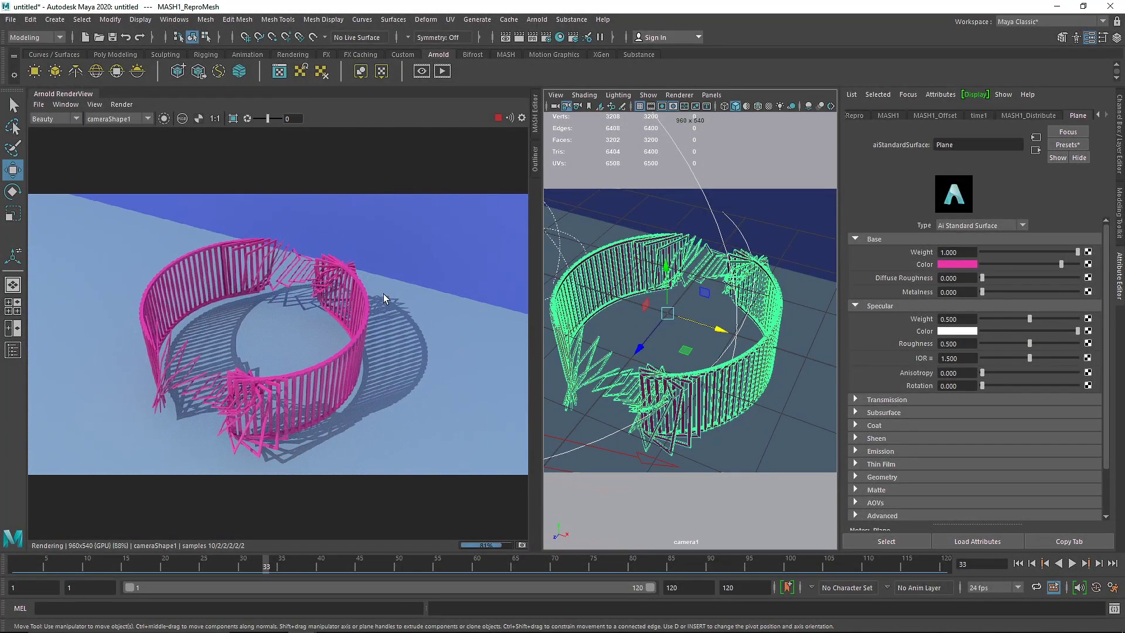
# - Play the animation with the live render running, stop it and scrub to frame 86
pyautogui.click(1072, 564)
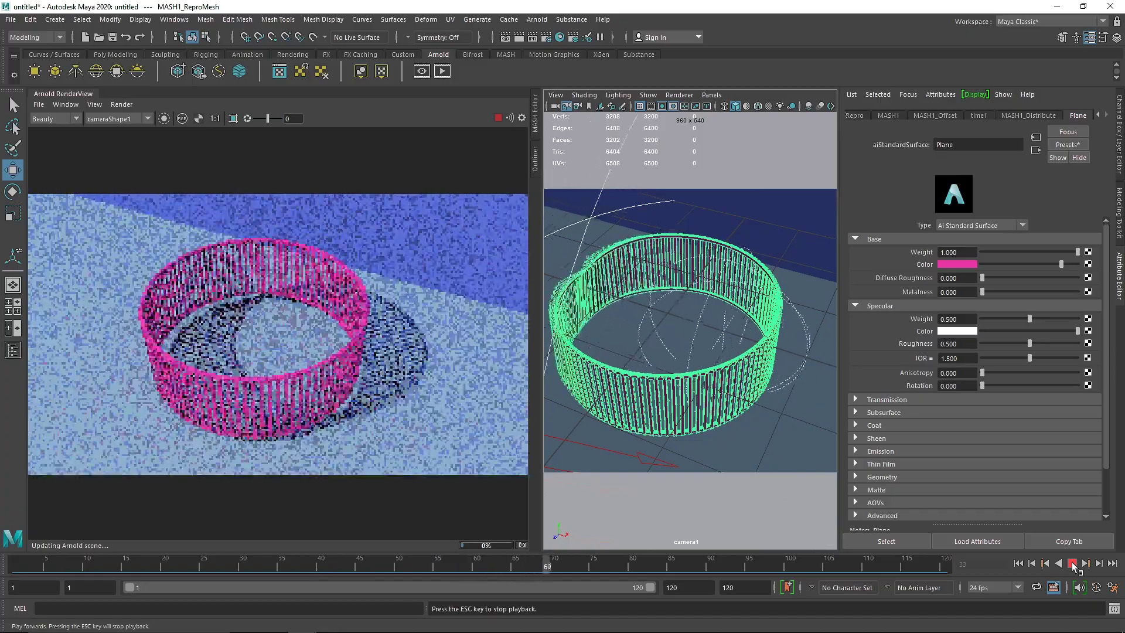
pyautogui.click(1072, 564)
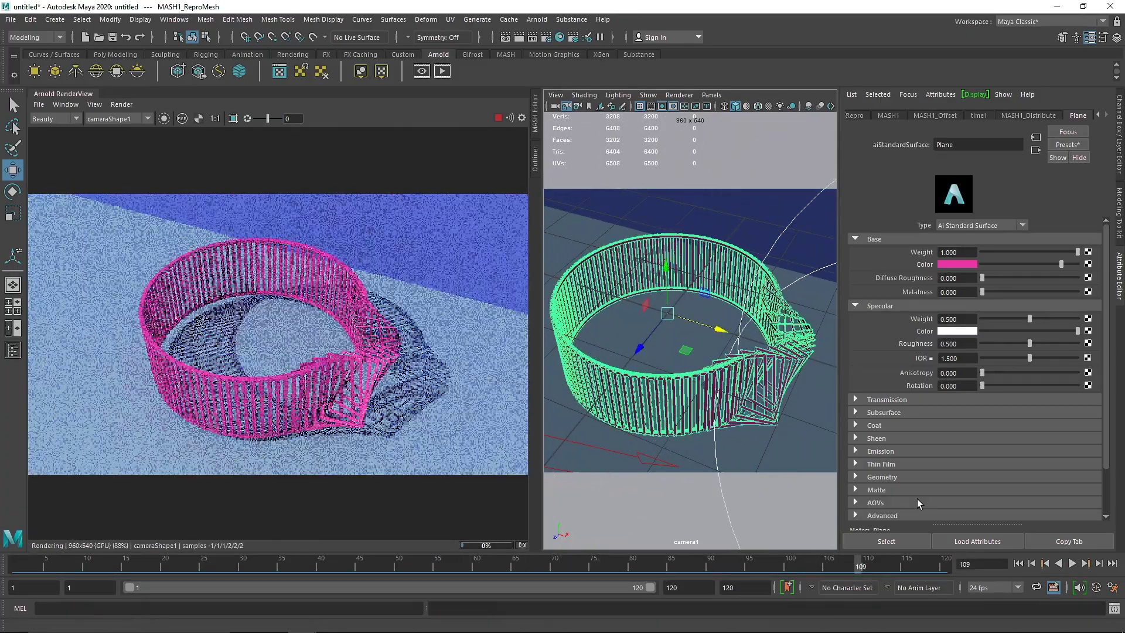
pyautogui.moveTo(716, 567); pyautogui.dragTo(674, 572)
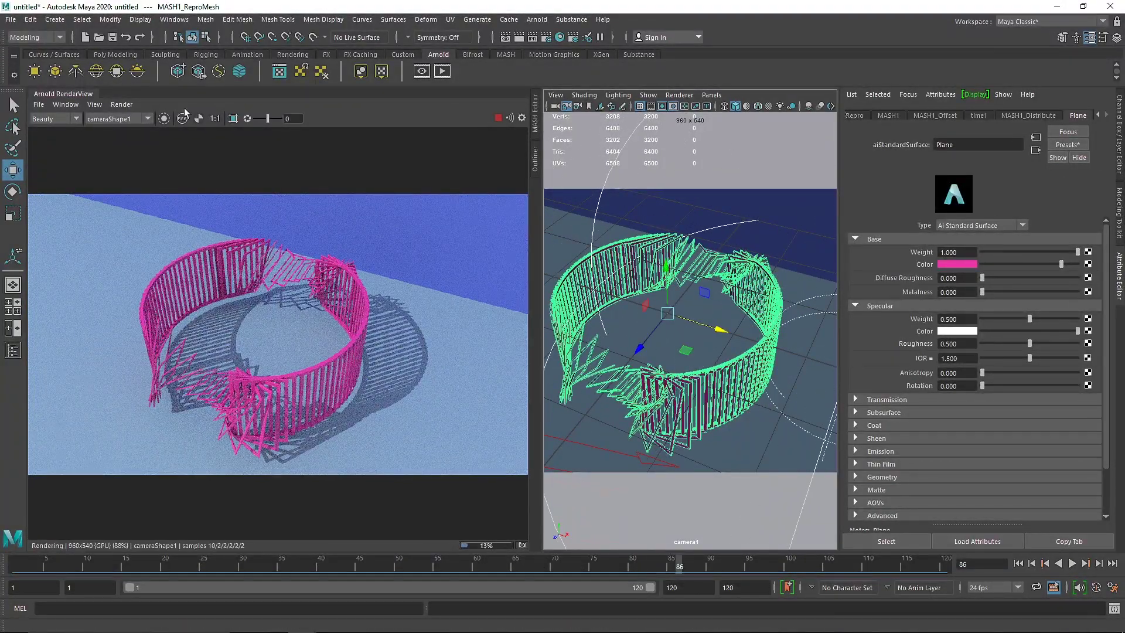
# - Collapse the Arnold RenderView and review the distribution types available on the ring's MASH Distribute node
pyautogui.click(76, 94)
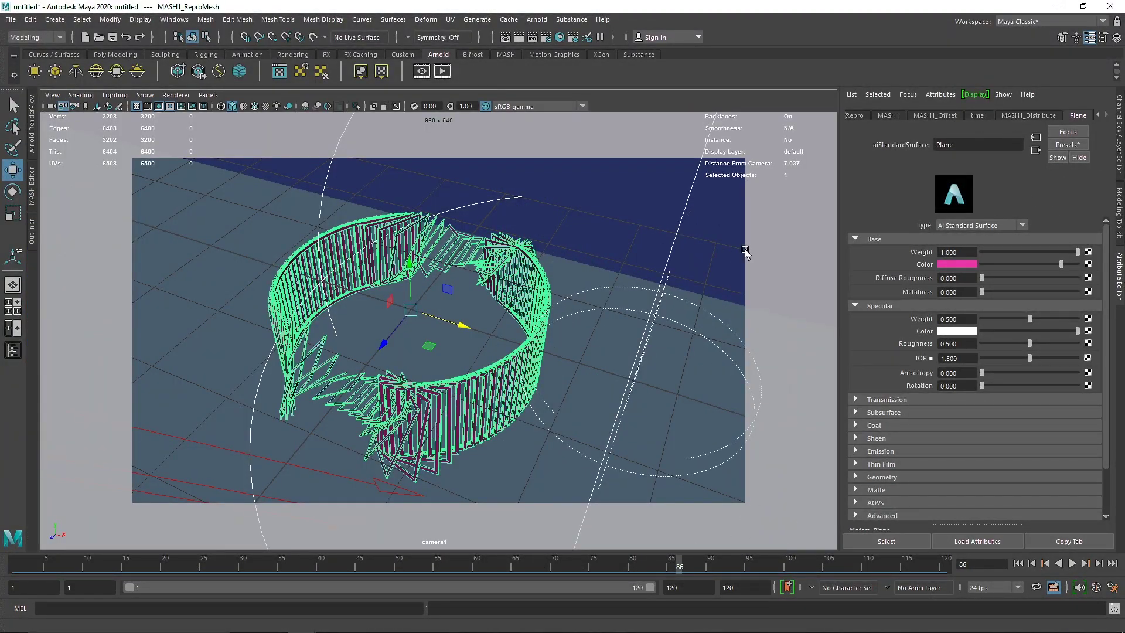
pyautogui.click(1003, 116)
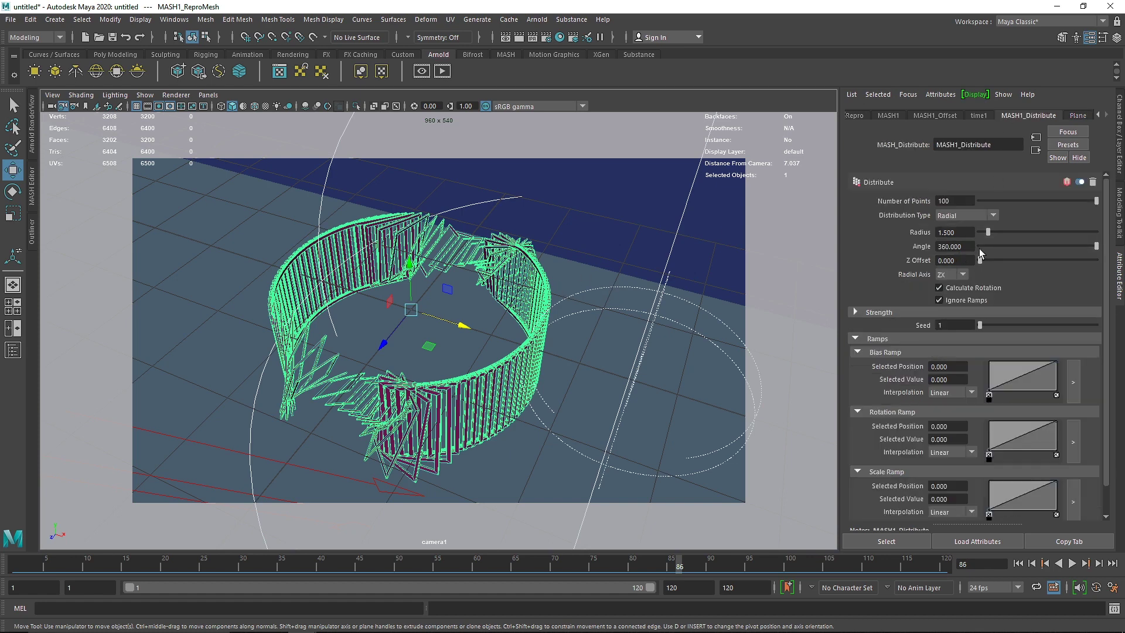
pyautogui.click(968, 216)
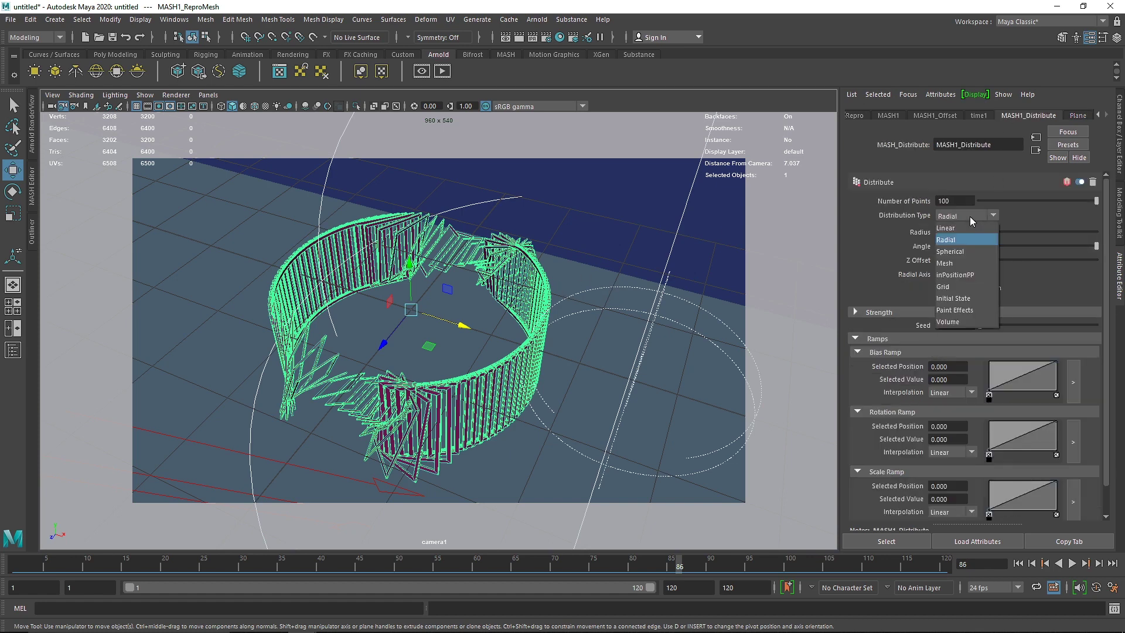
pyautogui.click(968, 216)
# - Set the MASH Offset node's X rotation to 120 and scrub to frame 88 to check the frames' twist
pyautogui.click(948, 115)
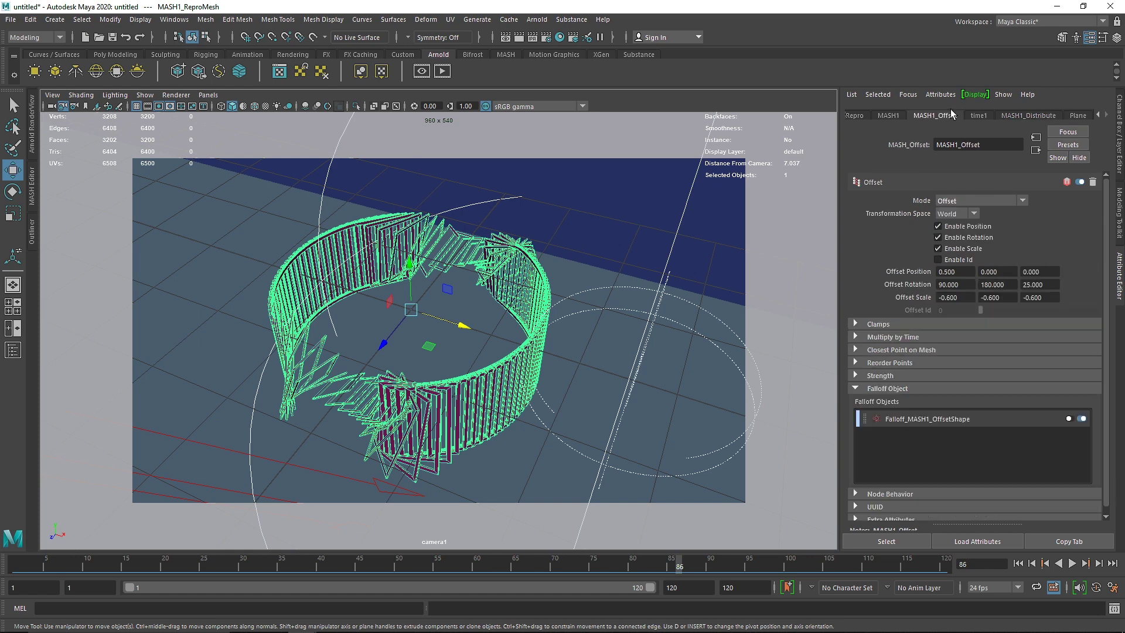
pyautogui.click(949, 285)
pyautogui.press('Return')
pyautogui.click(994, 284)
pyautogui.moveTo(772, 561)
pyautogui.mouseDown()
pyautogui.moveTo(549, 550)
pyautogui.moveTo(693, 550)
pyautogui.mouseUp()
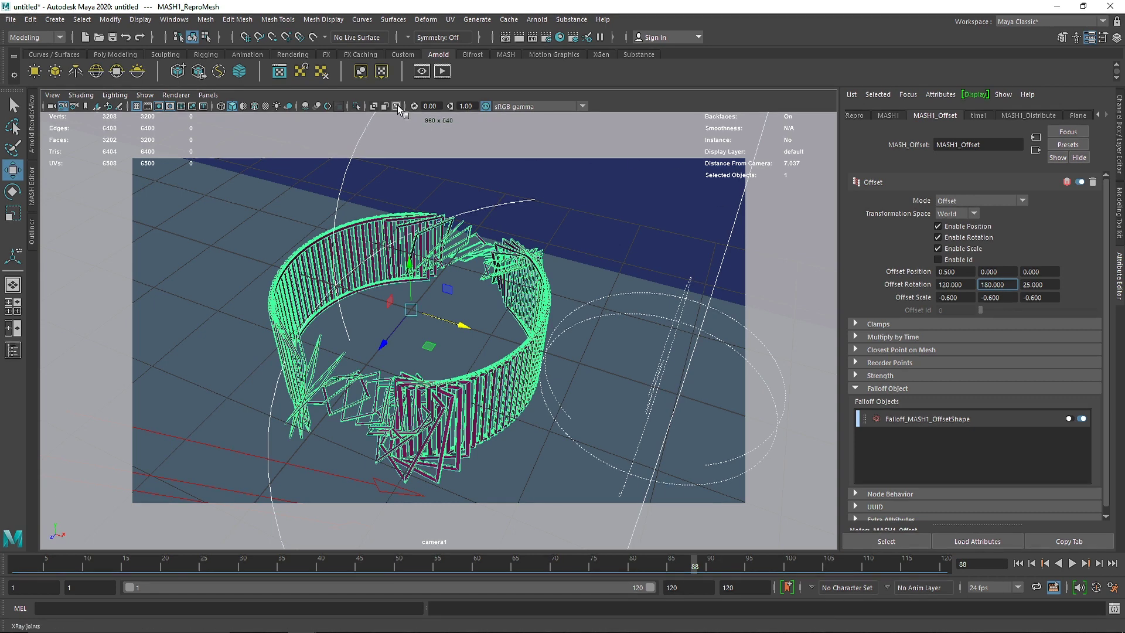
# - Reopen the Arnold RenderView and widen its pane to inspect the ring at frame 88
pyautogui.click(32, 111)
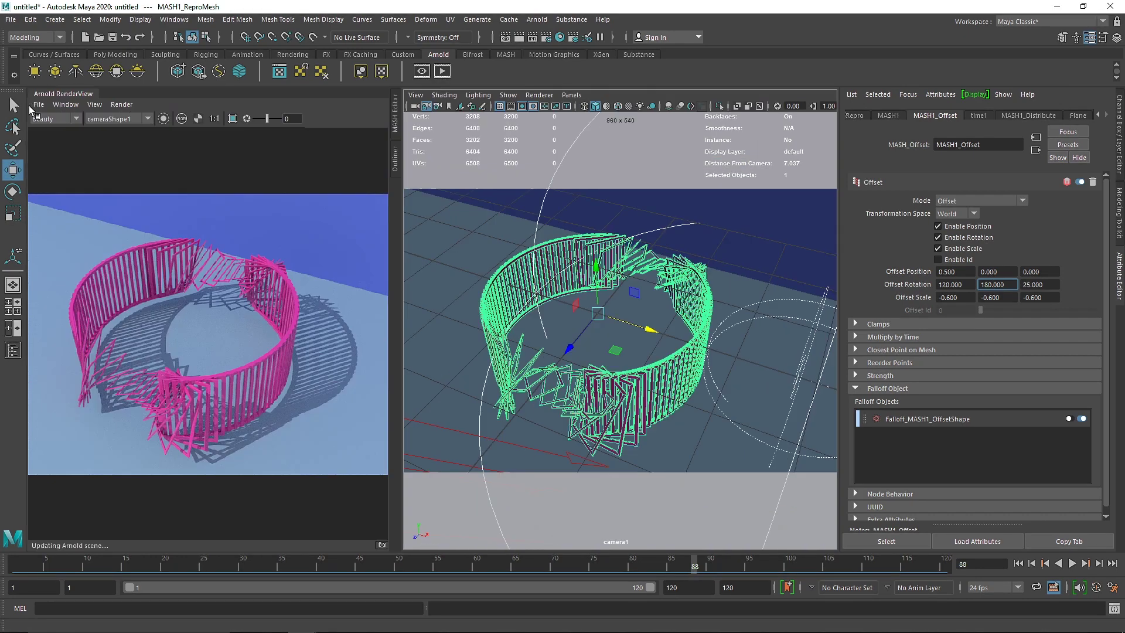
pyautogui.moveTo(402, 108); pyautogui.dragTo(551, 108)
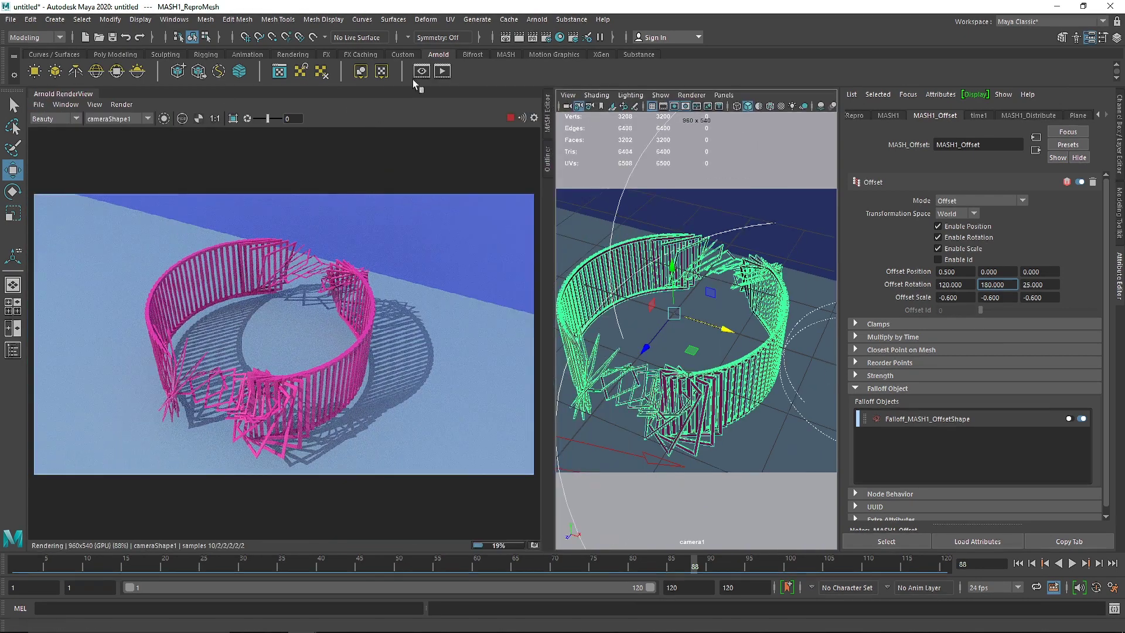
# - Switch to the Rendering menu set, open the Render Sequence options to review them, and close them
pyautogui.click(35, 37)
pyautogui.click(36, 97)
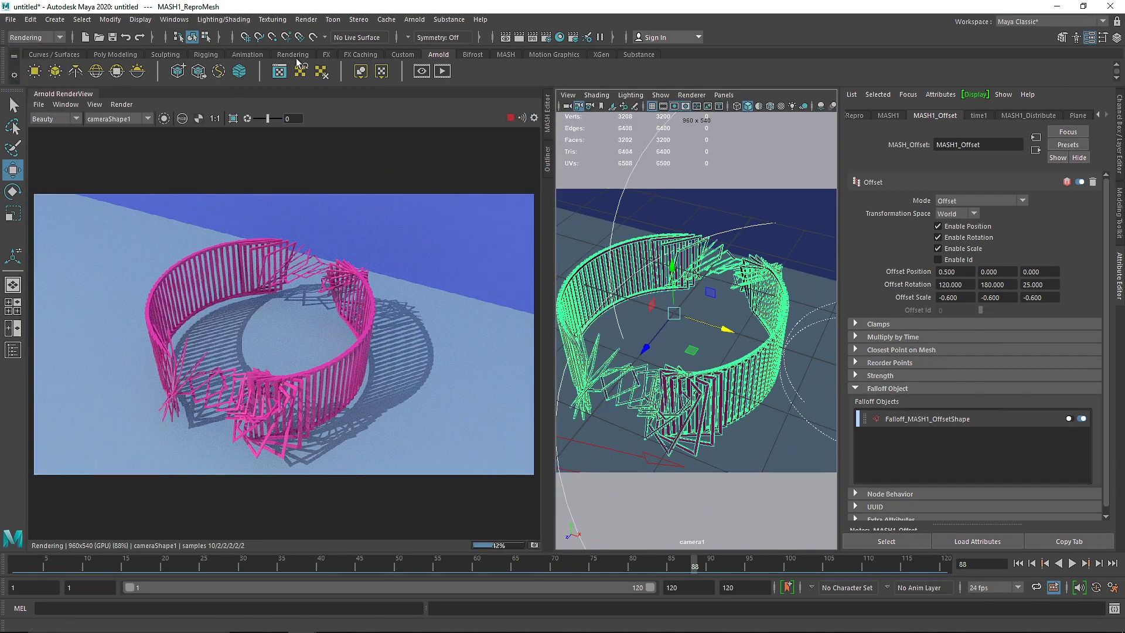
pyautogui.click(306, 19)
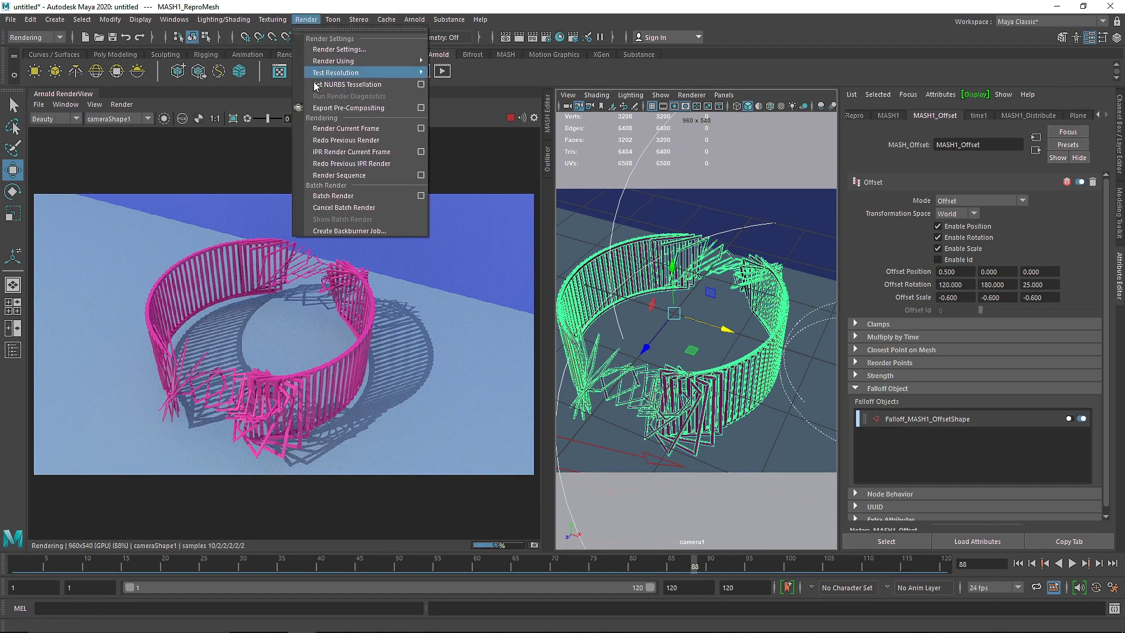
pyautogui.click(420, 175)
pyautogui.click(809, 371)
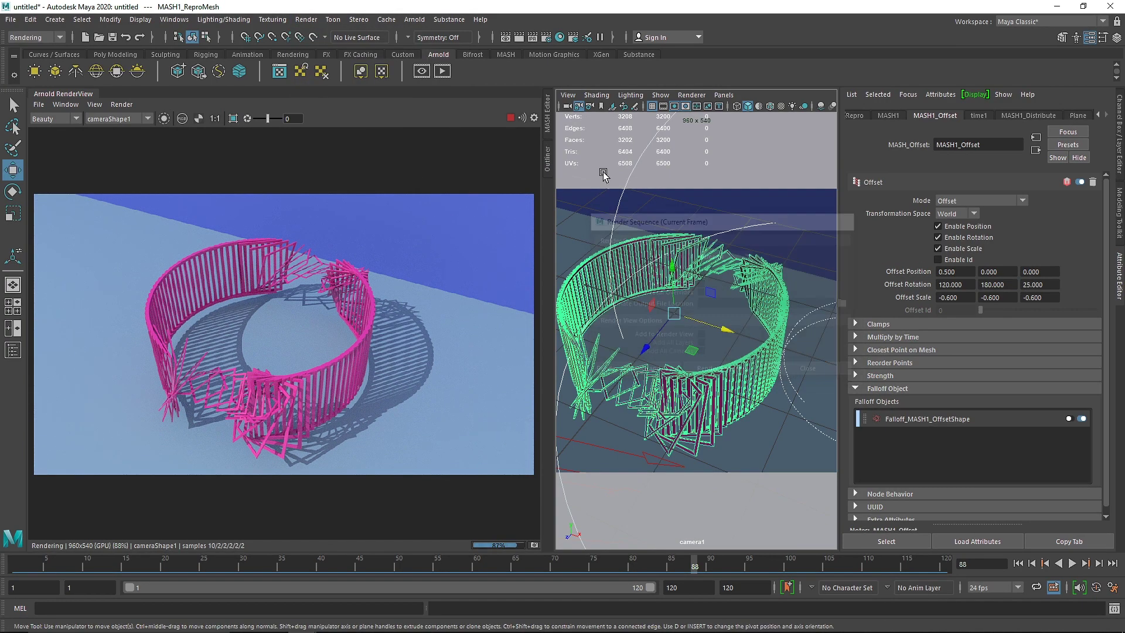
# - In the common render settings, set the image format to jpeg and the file name prefix to Striplets
pyautogui.click(546, 37)
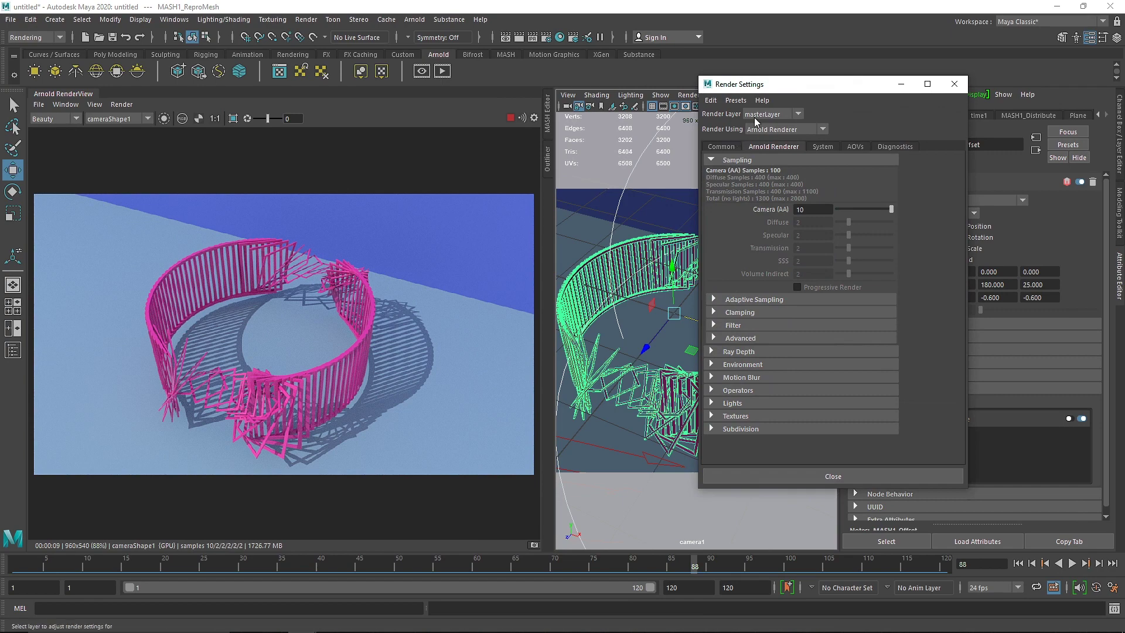
pyautogui.click(721, 146)
pyautogui.moveTo(799, 88); pyautogui.dragTo(659, 89)
pyautogui.click(698, 224)
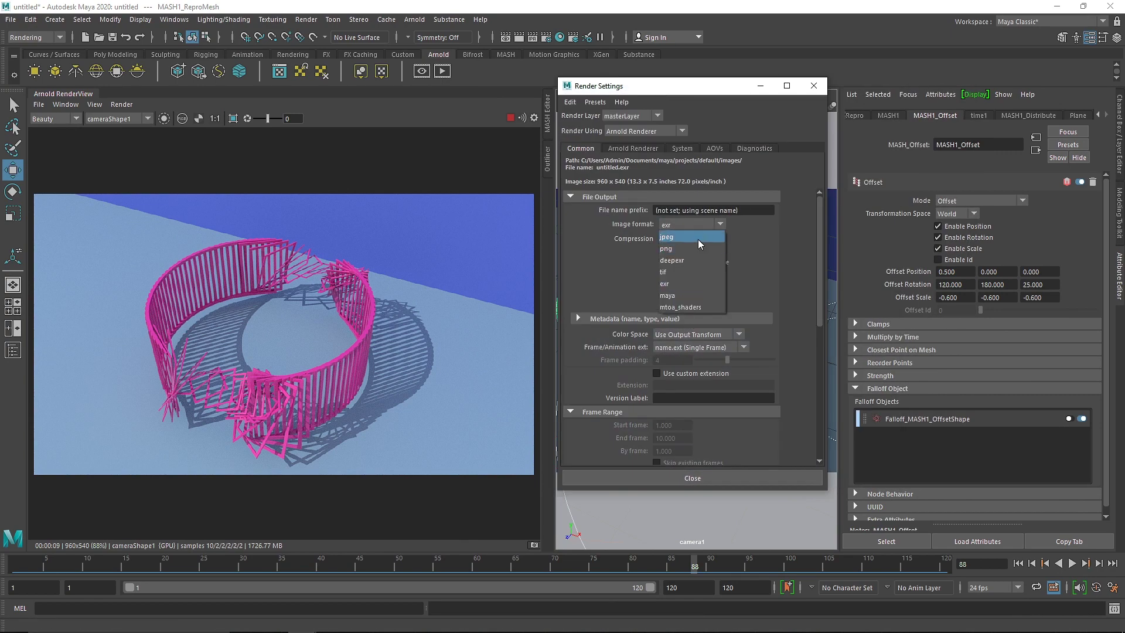
pyautogui.click(698, 241)
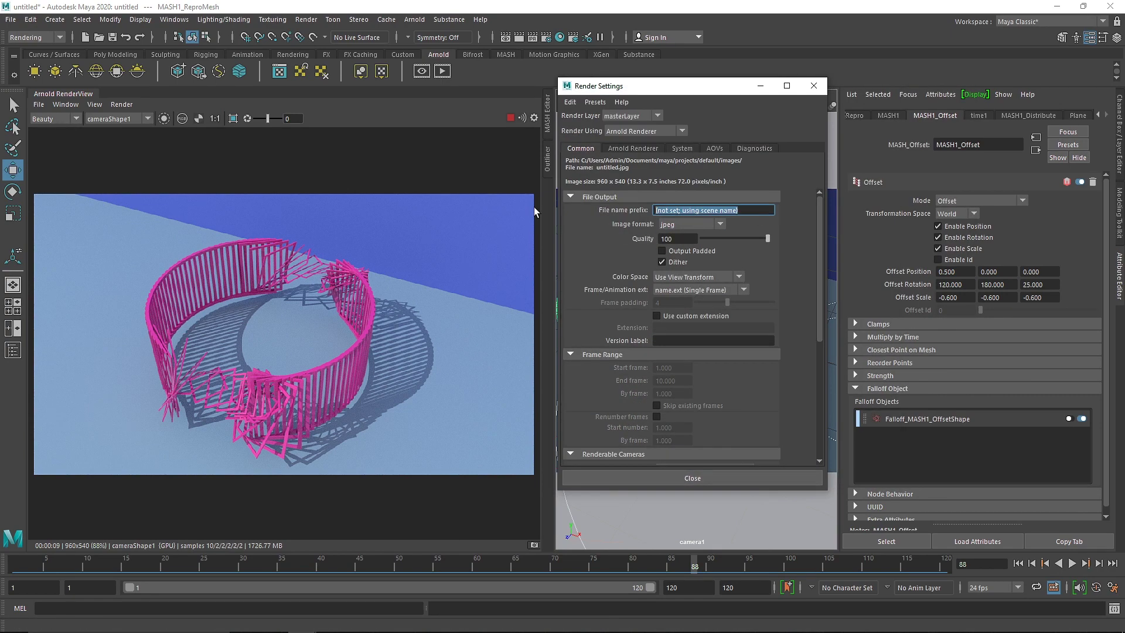
pyautogui.write('St')
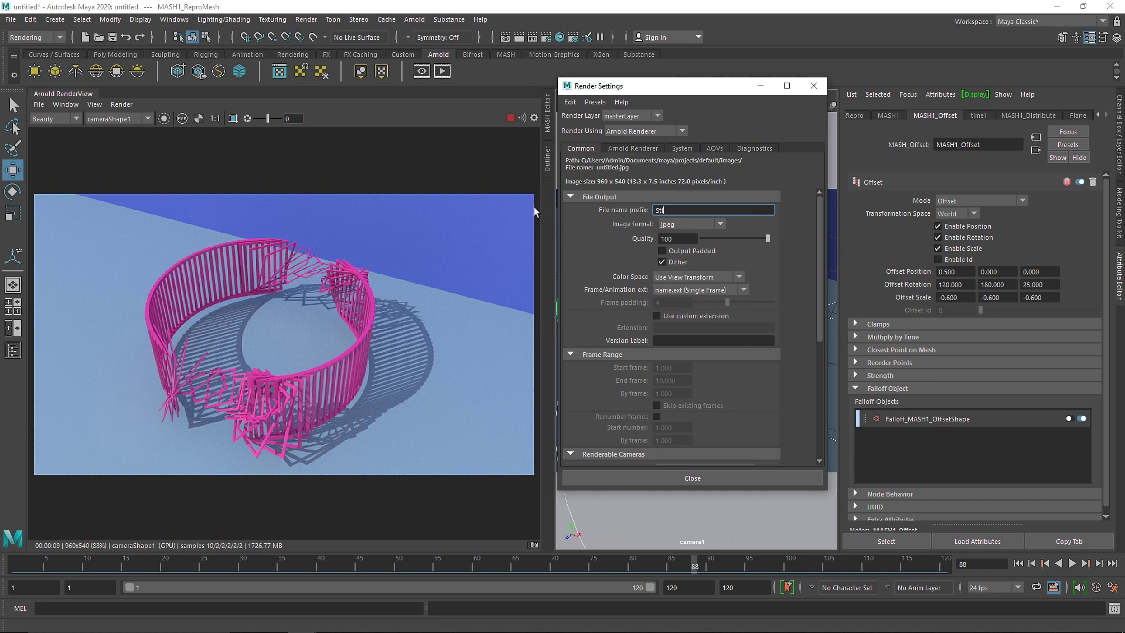
pyautogui.write('riplets')
# - Set the render image size preset to HD 1080 (1920 x 1080) and choose the renderable camera
pyautogui.scroll(-3, 754, 401)
pyautogui.click(700, 343)
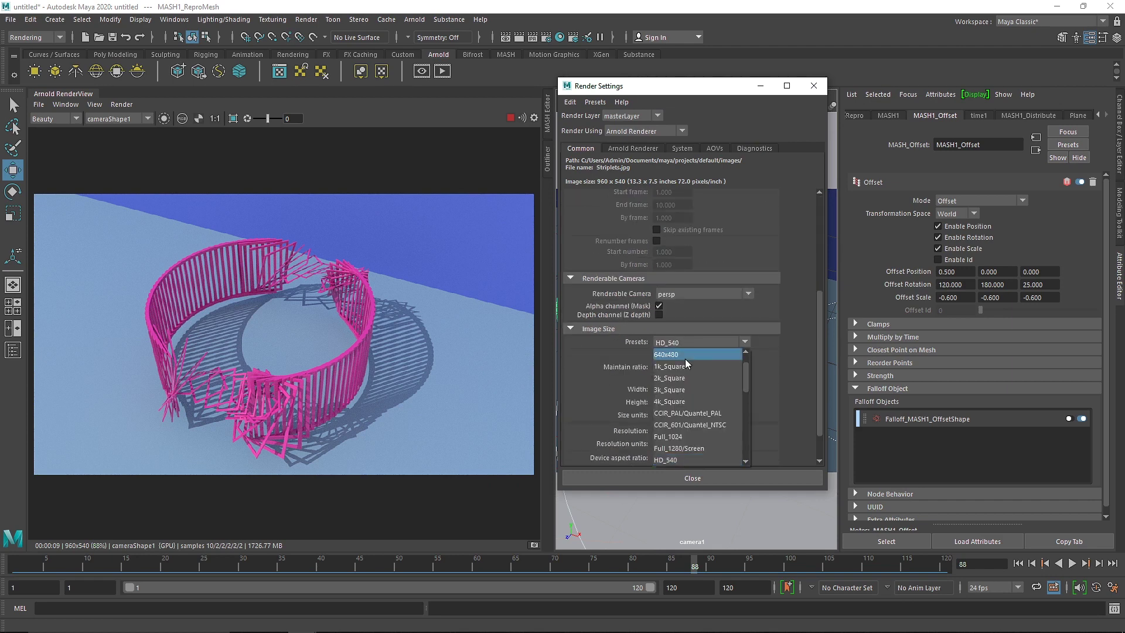
pyautogui.click(674, 448)
pyautogui.click(694, 294)
pyautogui.click(686, 321)
pyautogui.scroll(3, 661, 322)
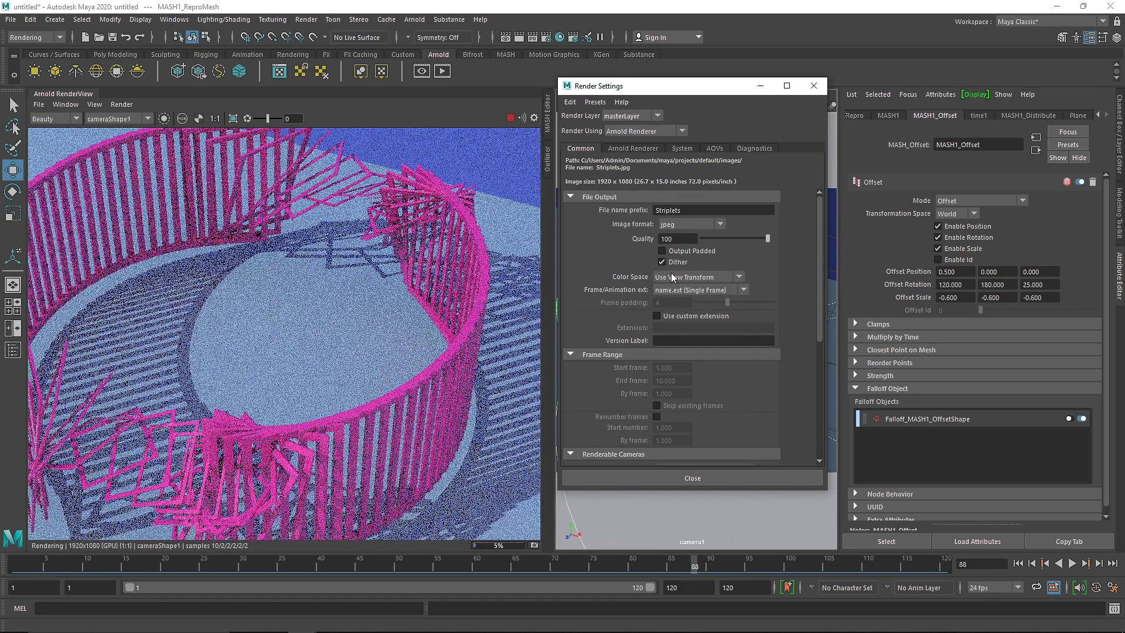
# - Set the Frame/Animation extension to name.#.ext for a numbered image sequence
pyautogui.click(677, 291)
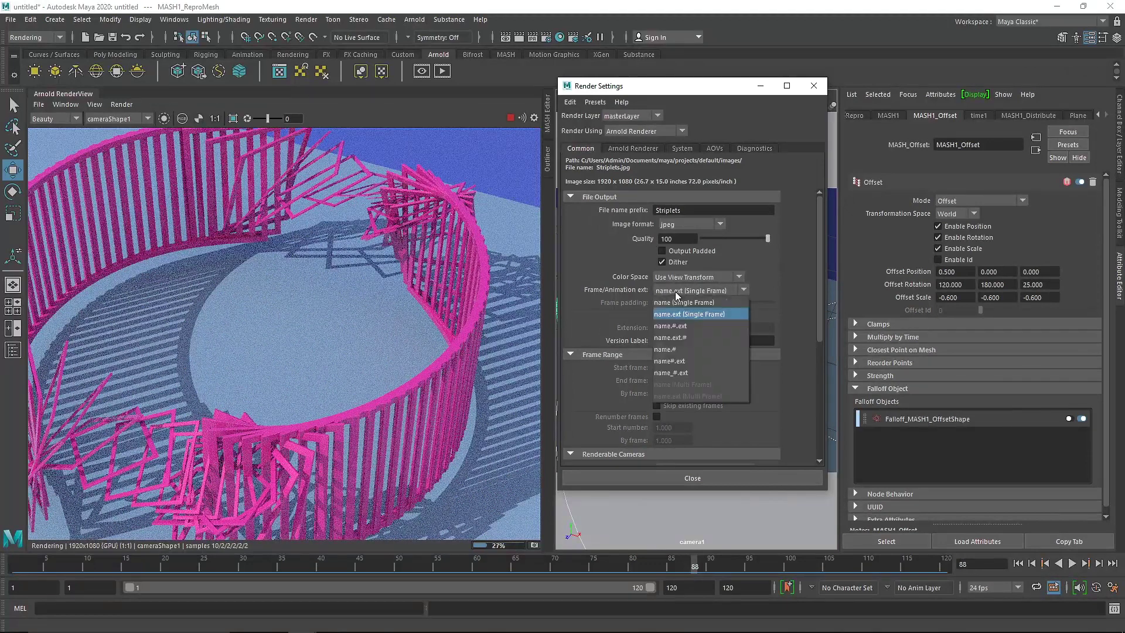
pyautogui.click(693, 324)
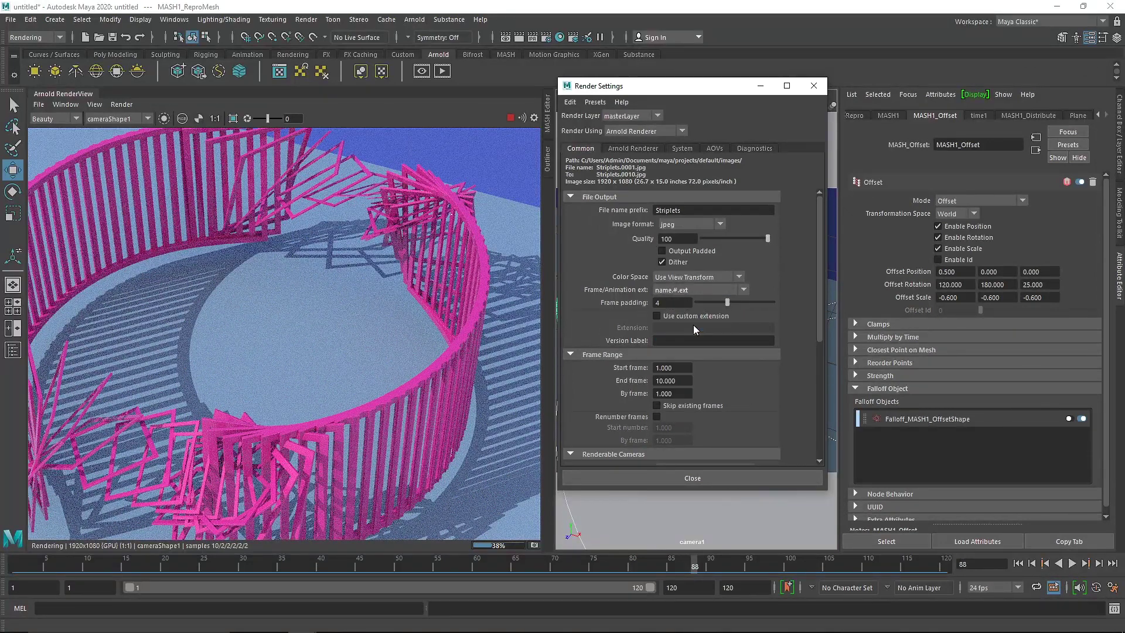
pyautogui.click(696, 289)
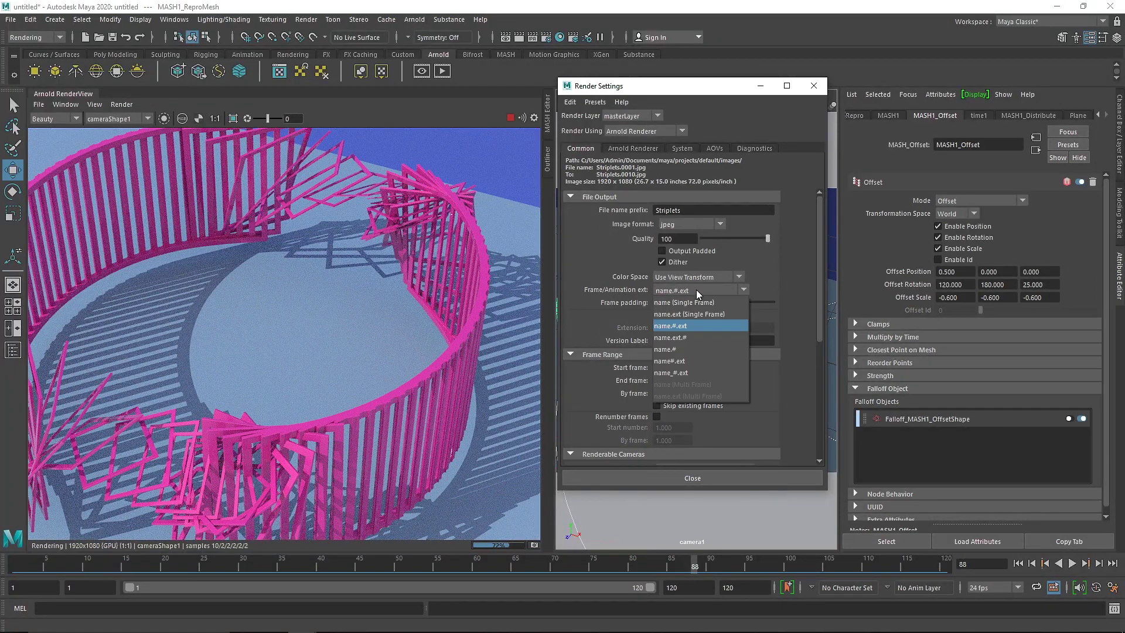
pyautogui.click(683, 302)
pyautogui.click(697, 290)
pyautogui.click(706, 328)
# - Set the render frame range's end frame to 120 and close the render settings
pyautogui.moveTo(683, 381); pyautogui.dragTo(585, 374)
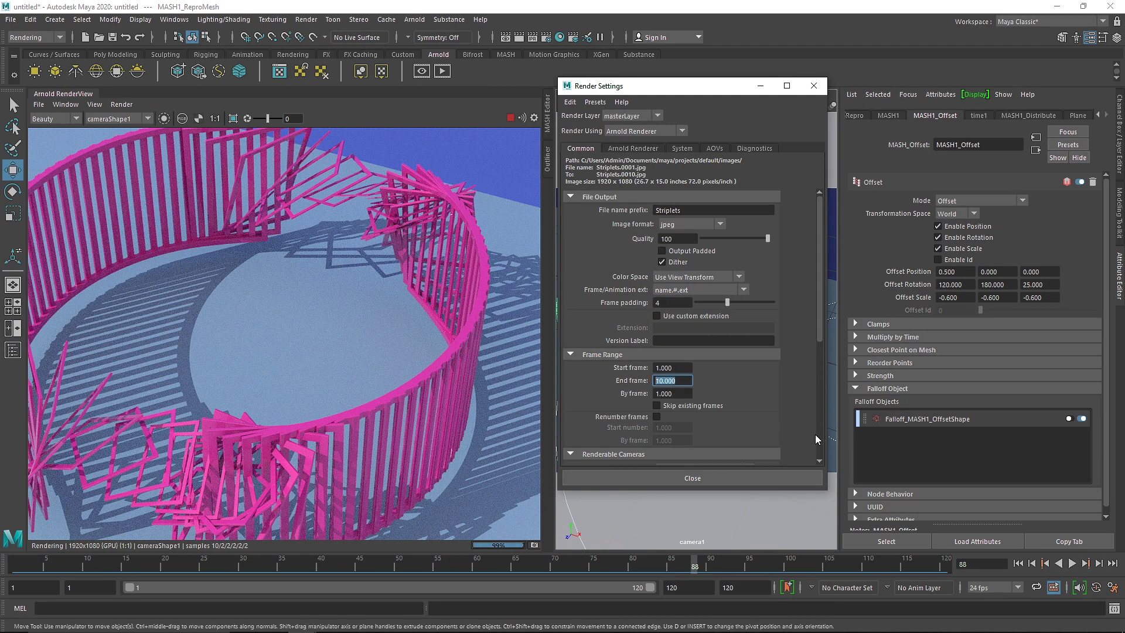
pyautogui.write('120')
pyautogui.press('Return')
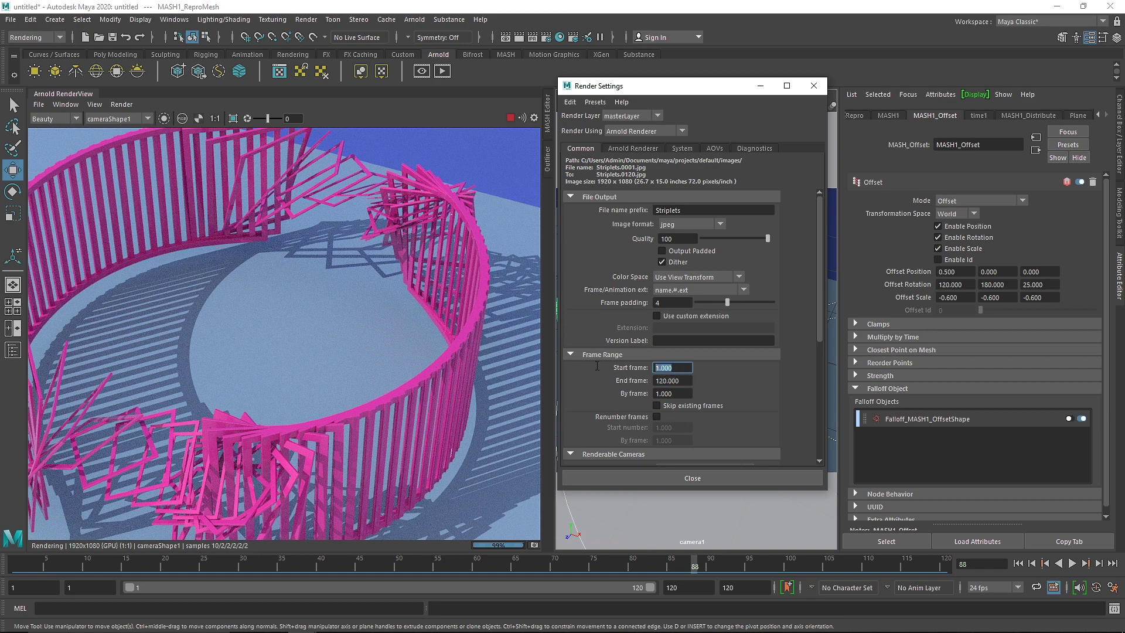
pyautogui.click(813, 86)
# - Check the available sequence rendering commands and fit the whole rendered image in the Arnold RenderView
pyautogui.click(305, 19)
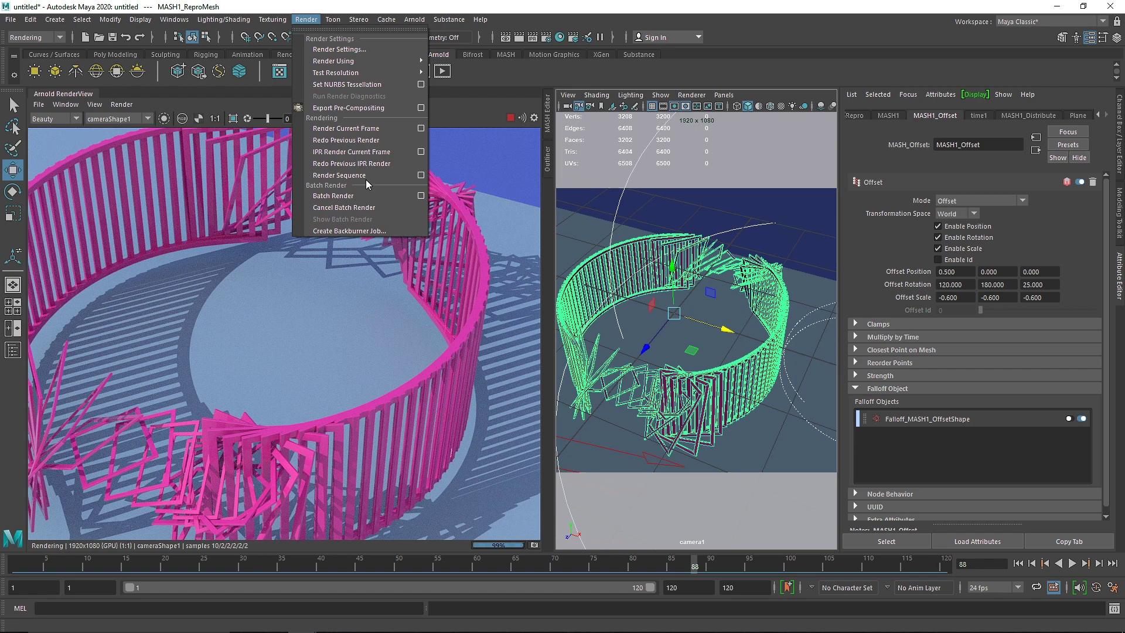
pyautogui.click(515, 220)
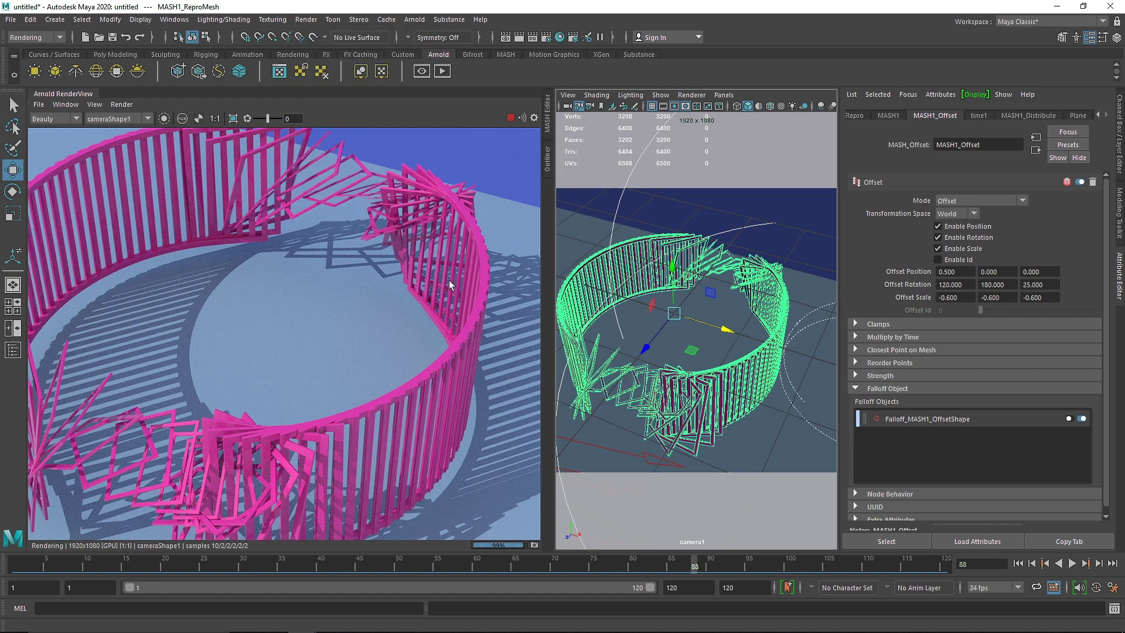
pyautogui.press('f')
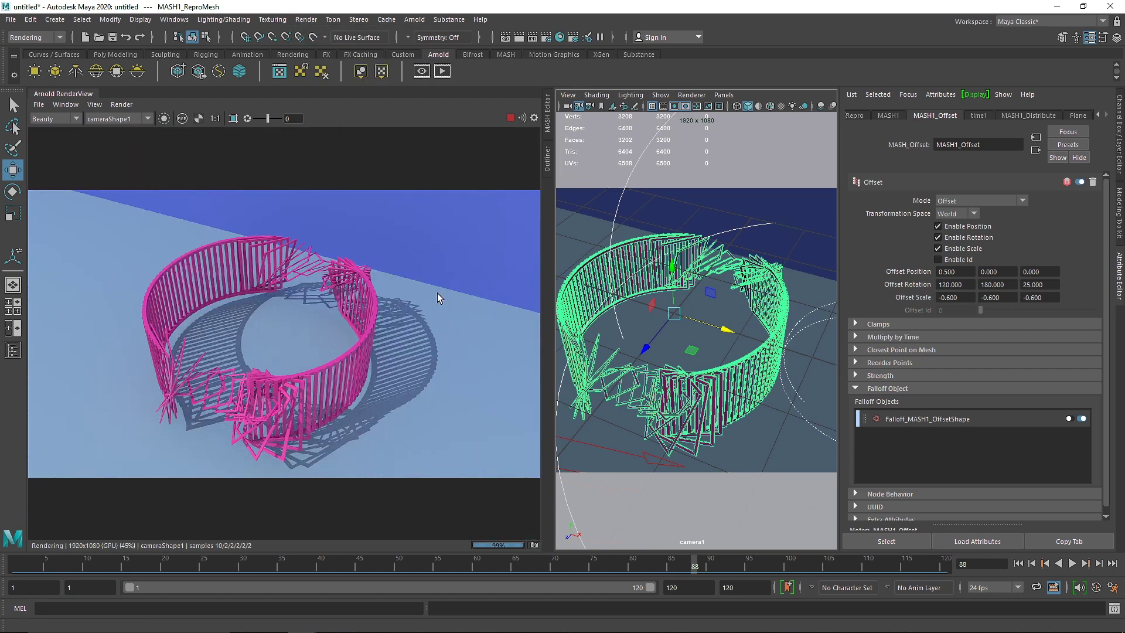